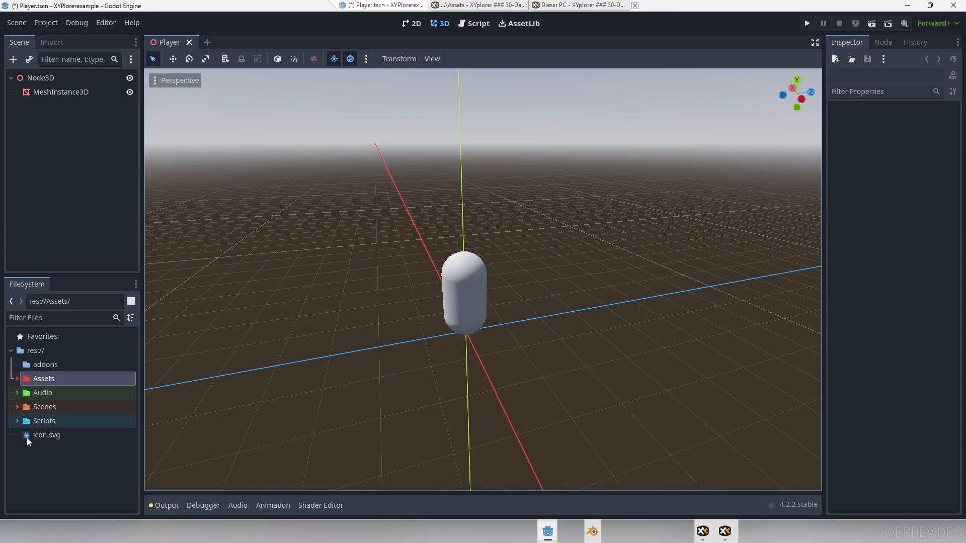
Set the editor's default project path to M:/Godot4_Projectfiles/XYPlorerexample and close the editor settings
mouse_move(27, 439)
left_click(108, 23)
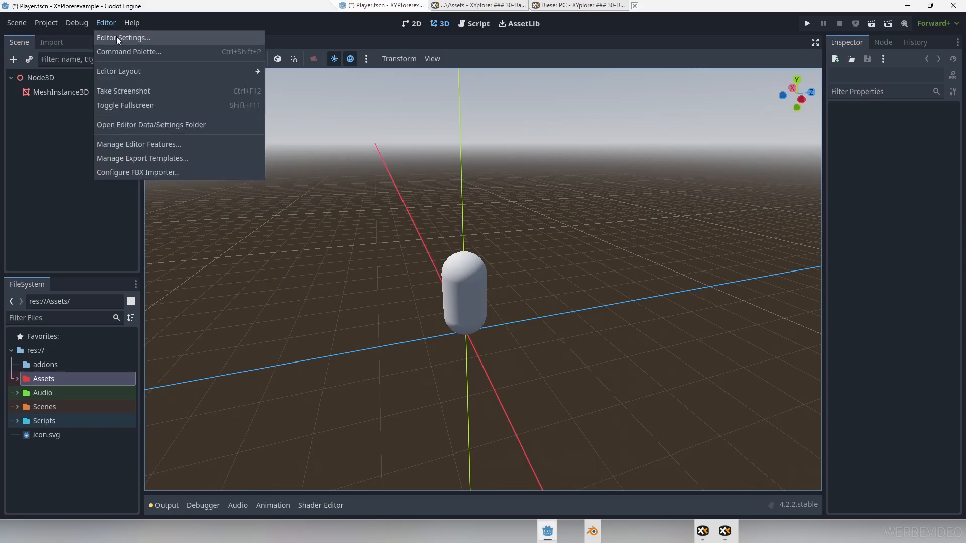
left_click(116, 36)
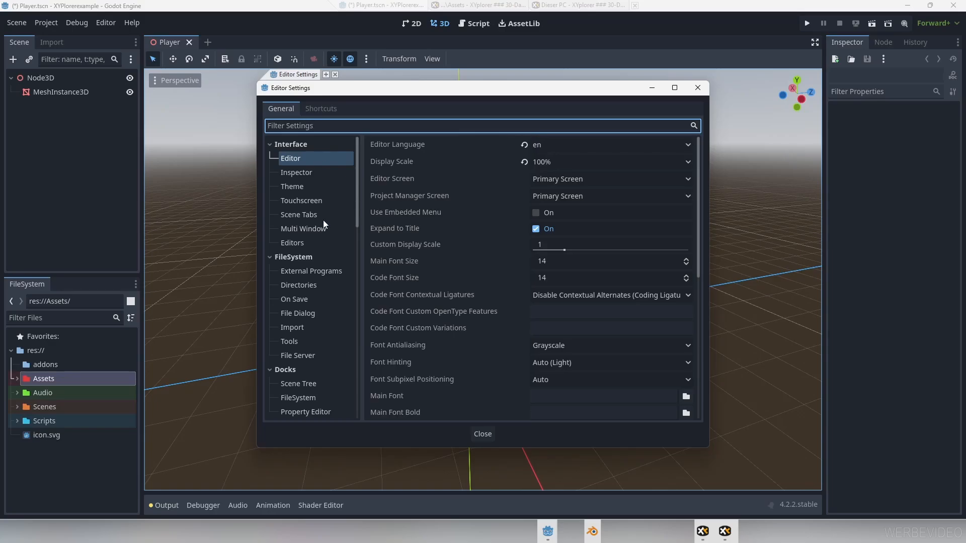
left_click(308, 285)
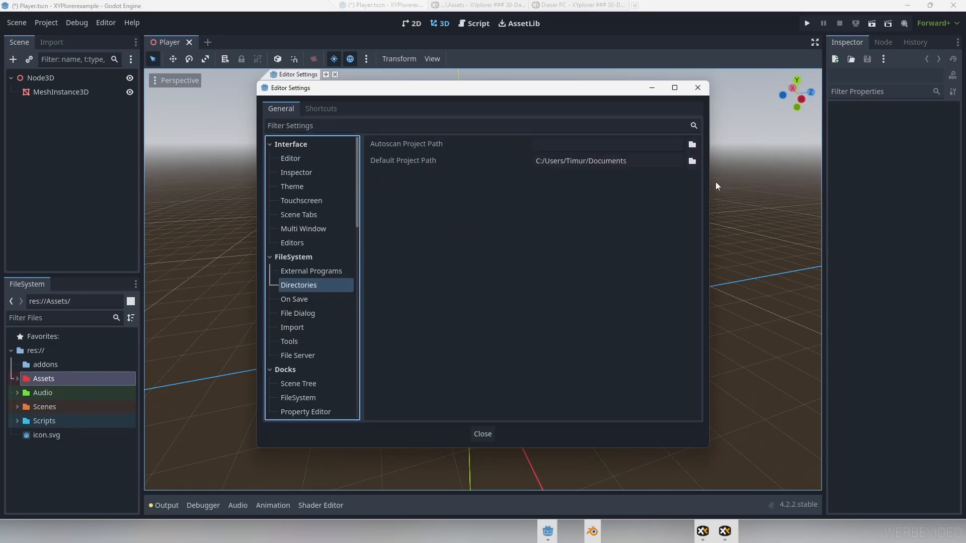
left_click(664, 164)
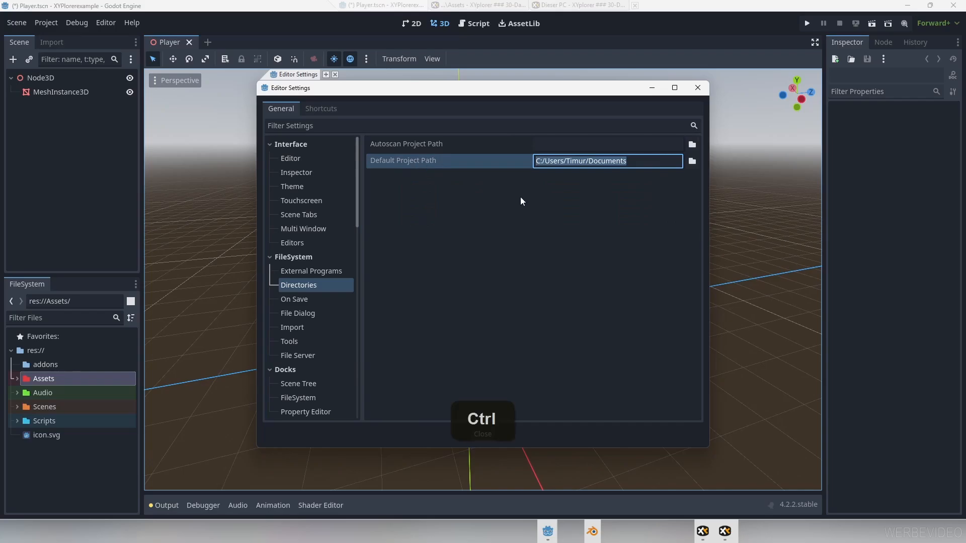
type("M:/Godot4_Projectfiles/XYPlorerexample")
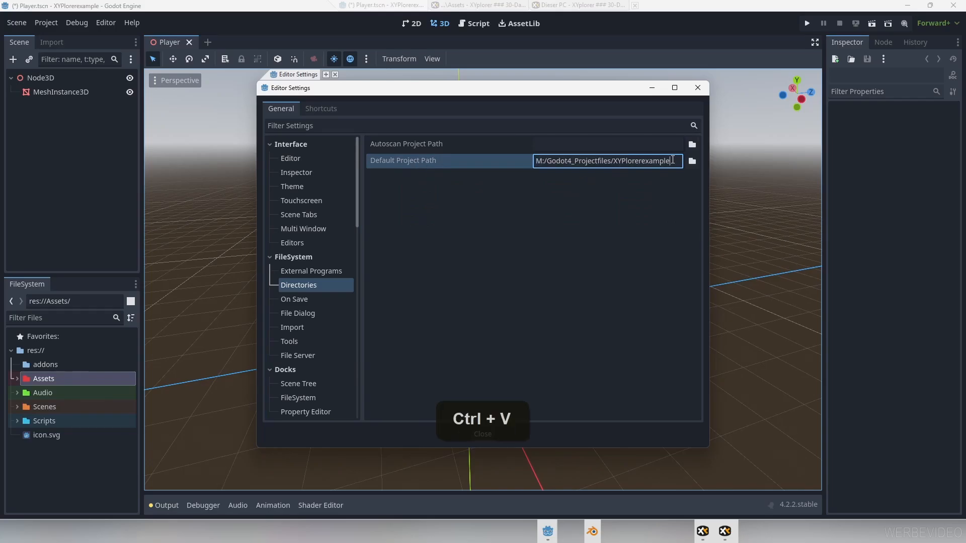
left_click(488, 435)
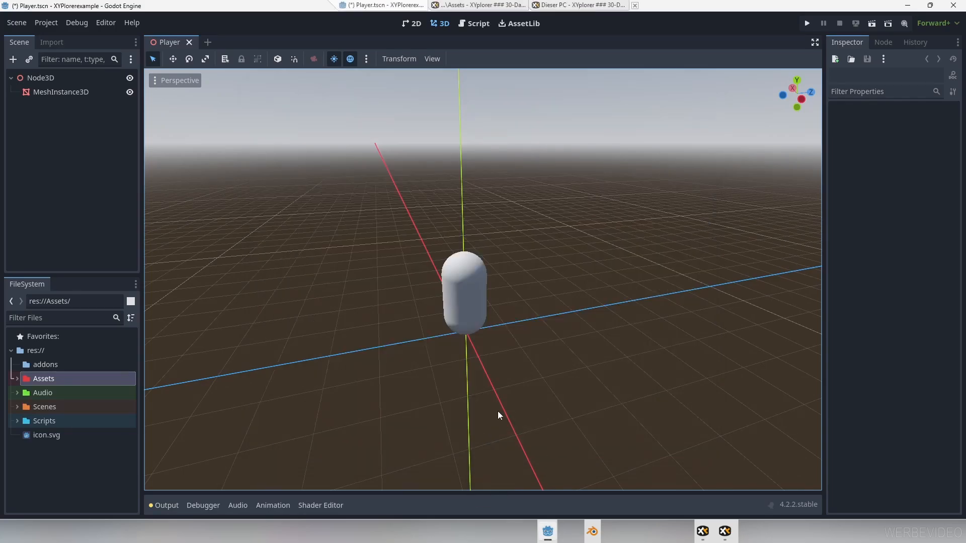
Switch to the XYplorer window open on Dieser PC and show its Catalog
mouse_move(566, 7)
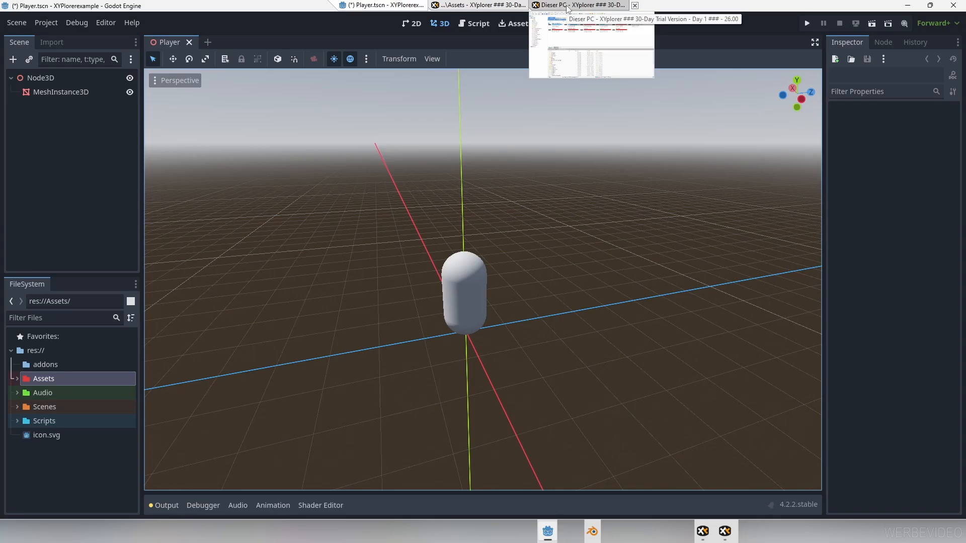
left_click(567, 8)
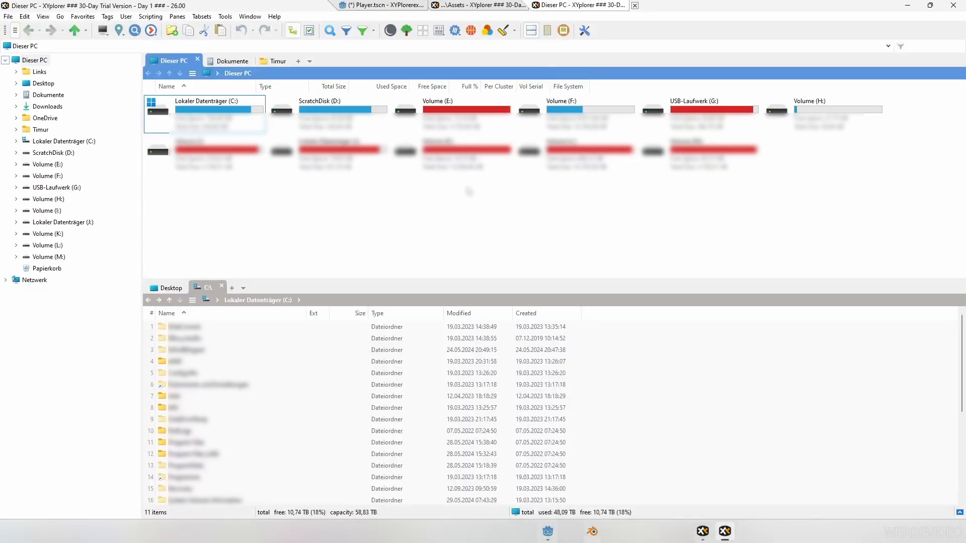
left_click(479, 5)
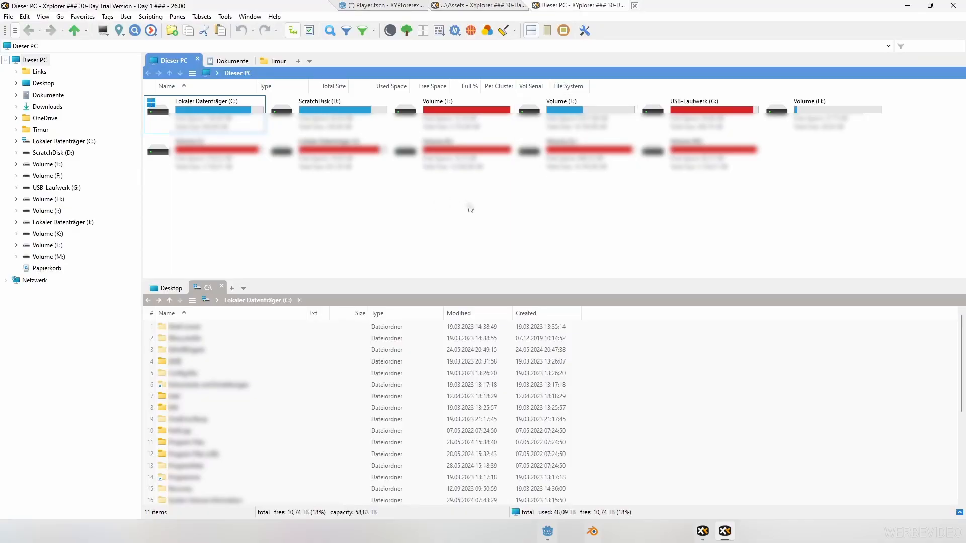
left_click(253, 17)
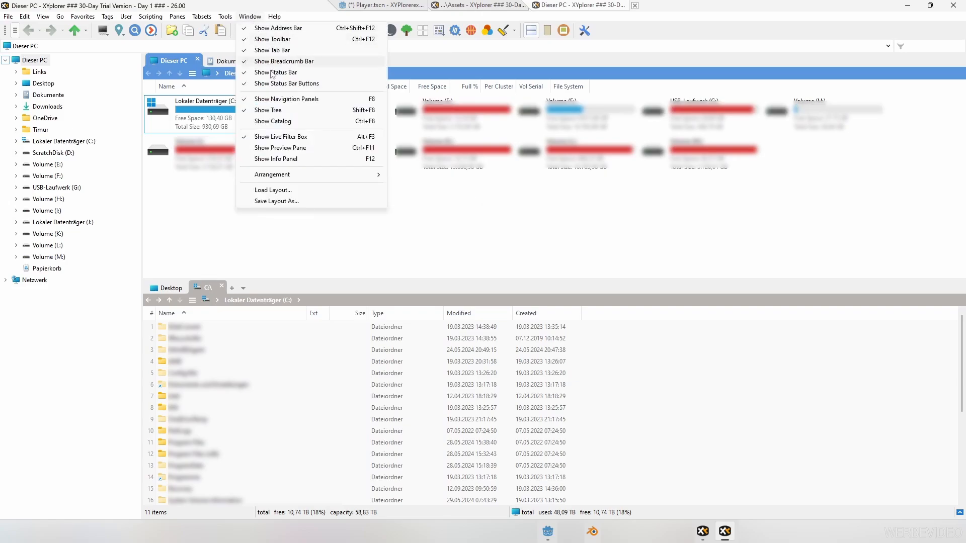
left_click(285, 123)
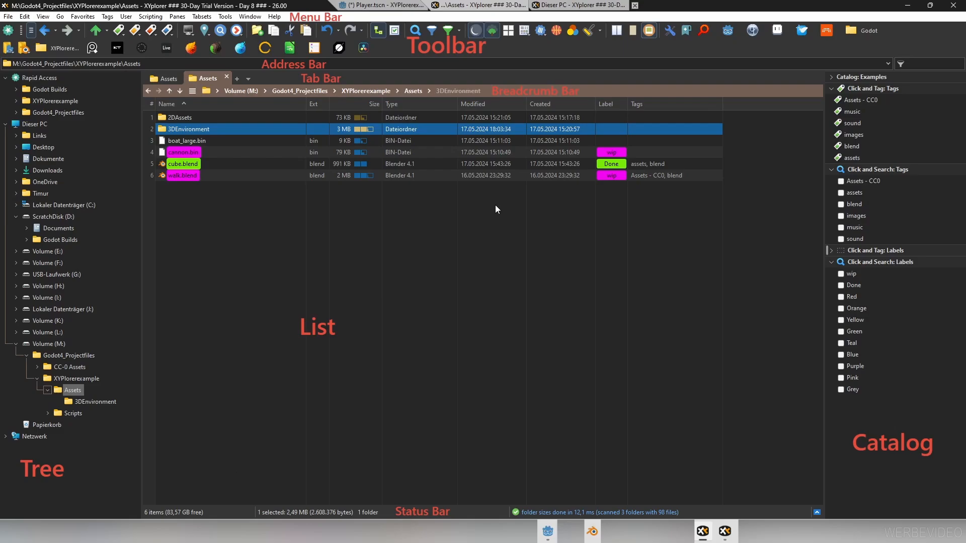
key("ctrl+shift+1")
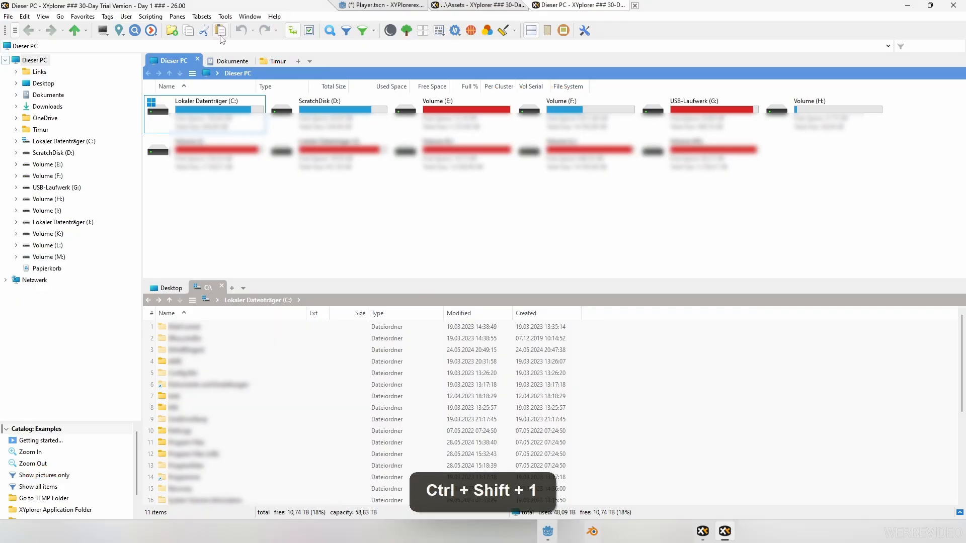
Change the window arrangement to List Centered so the file list sits between the tree and the Catalog
left_click(245, 17)
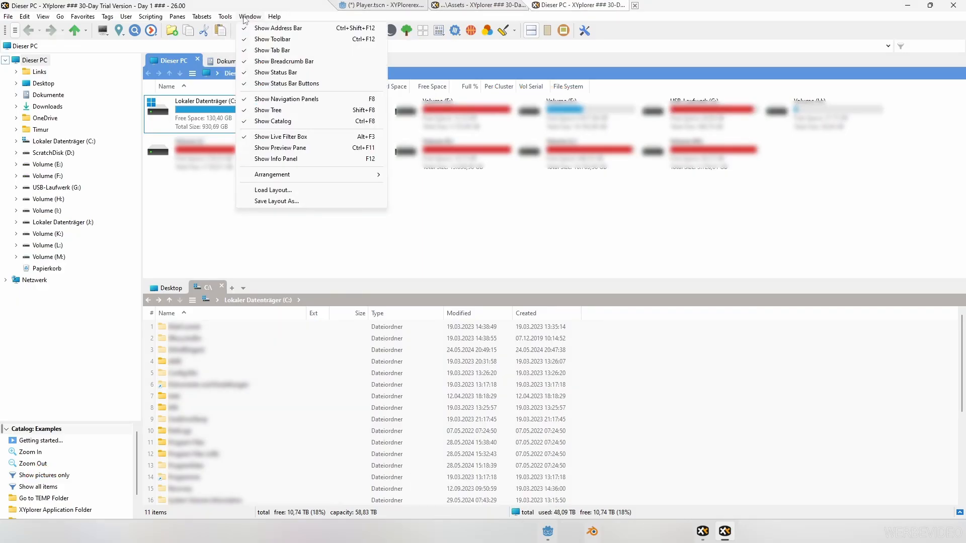
mouse_move(284, 178)
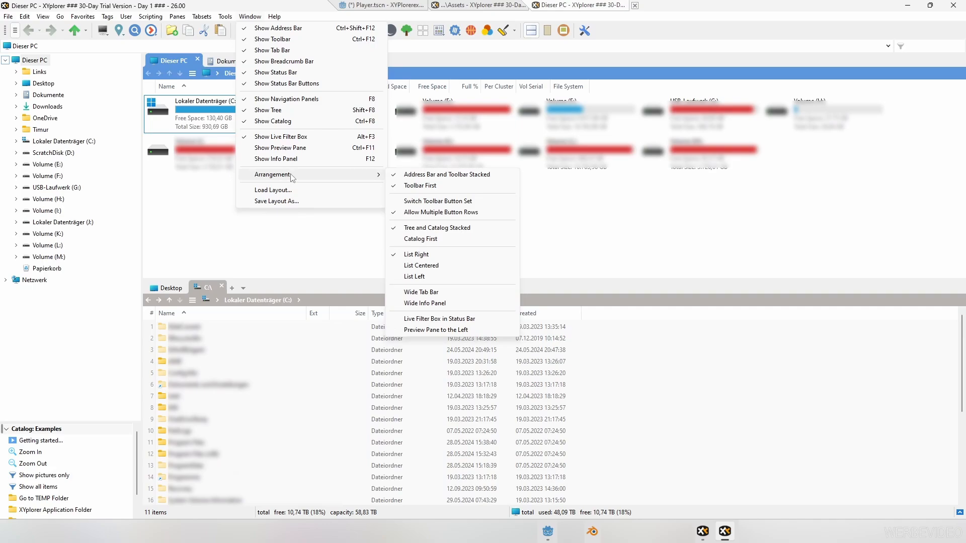
left_click(432, 267)
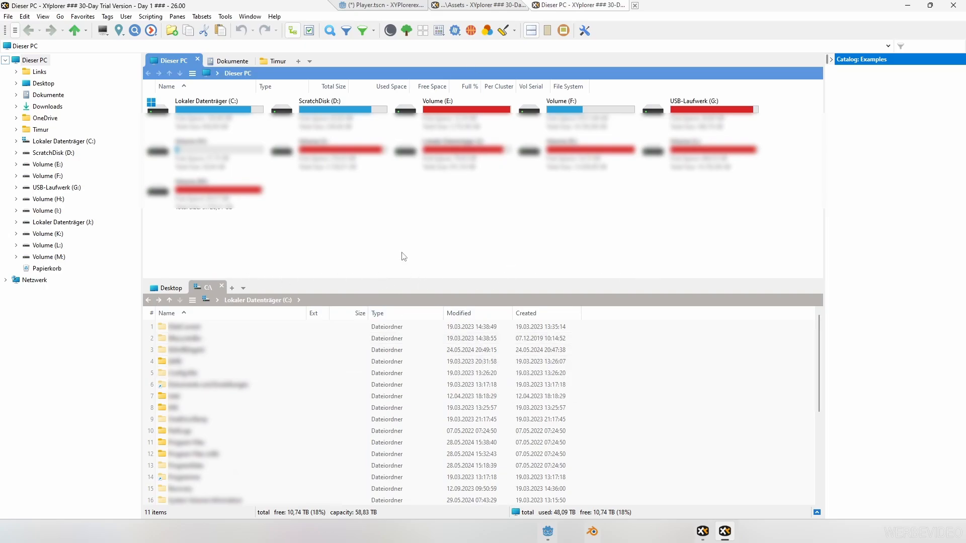
Turn off the horizontal pane arrangement and disable Dual Pane
right_click(530, 32)
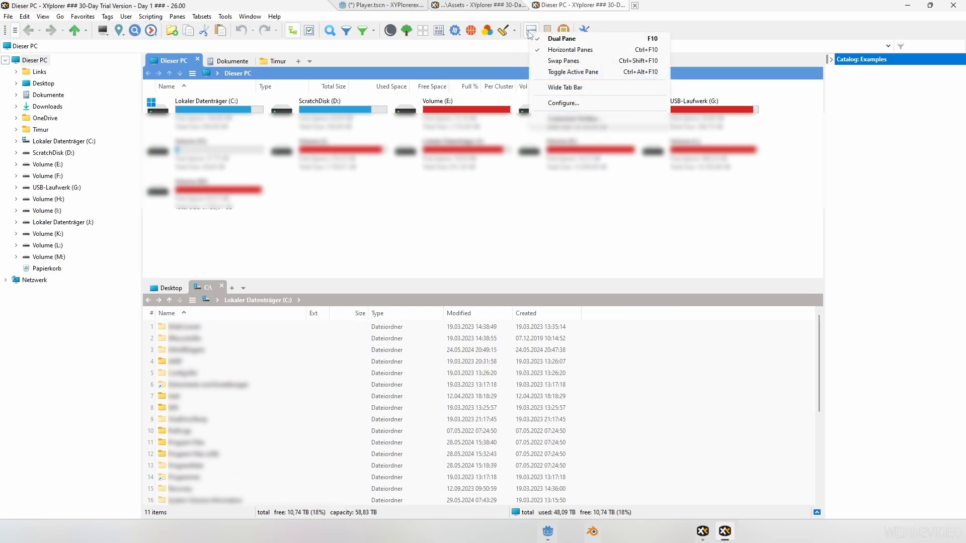
left_click(577, 52)
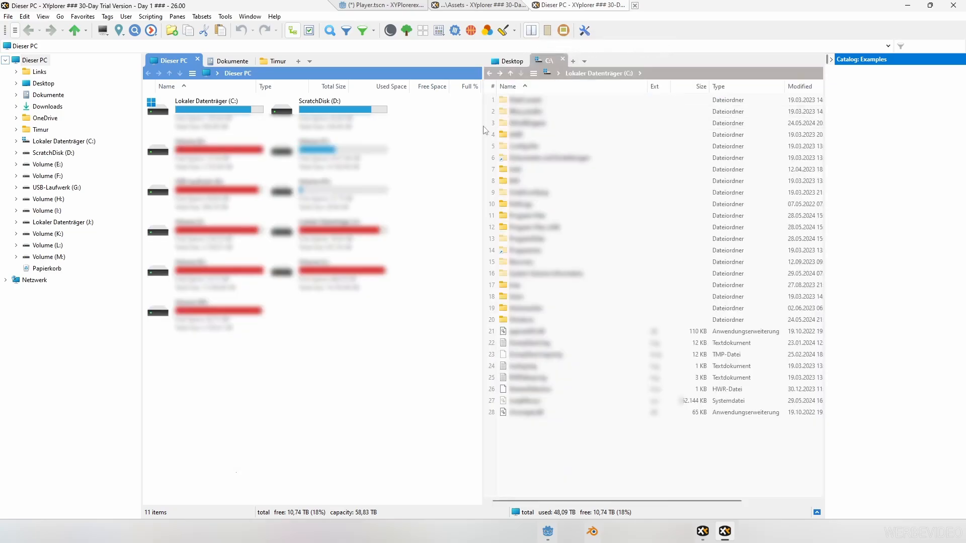
left_click(532, 32)
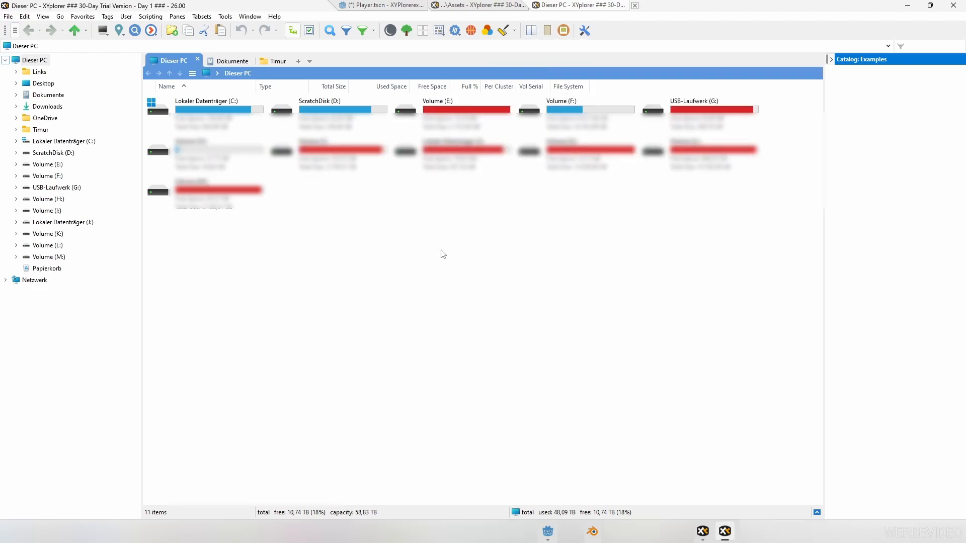
Enable the Mini Tree and go to the folder M:/Godot4_Projectfiles/XYPlorerexample
left_click(86, 46)
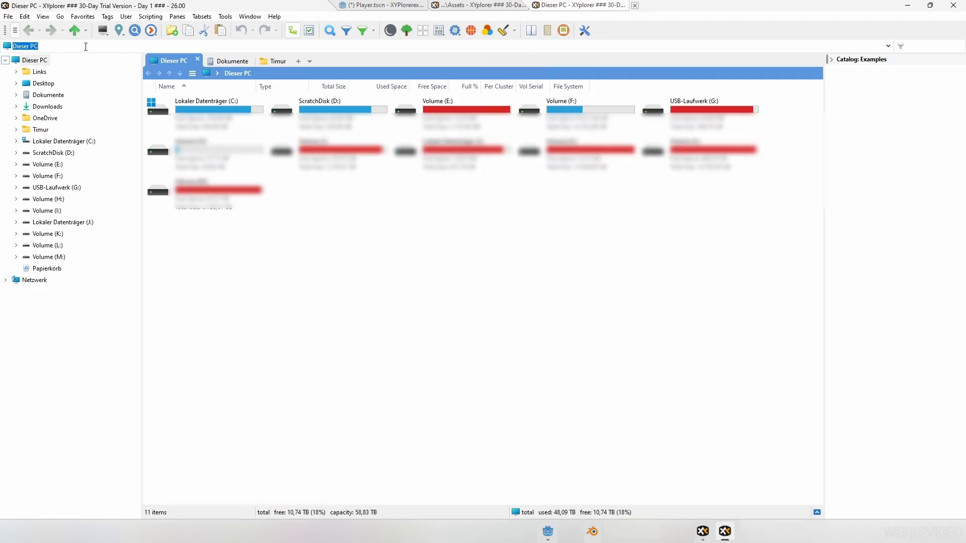
type("M:/Godot4_Projectfiles/XYPlorerexample")
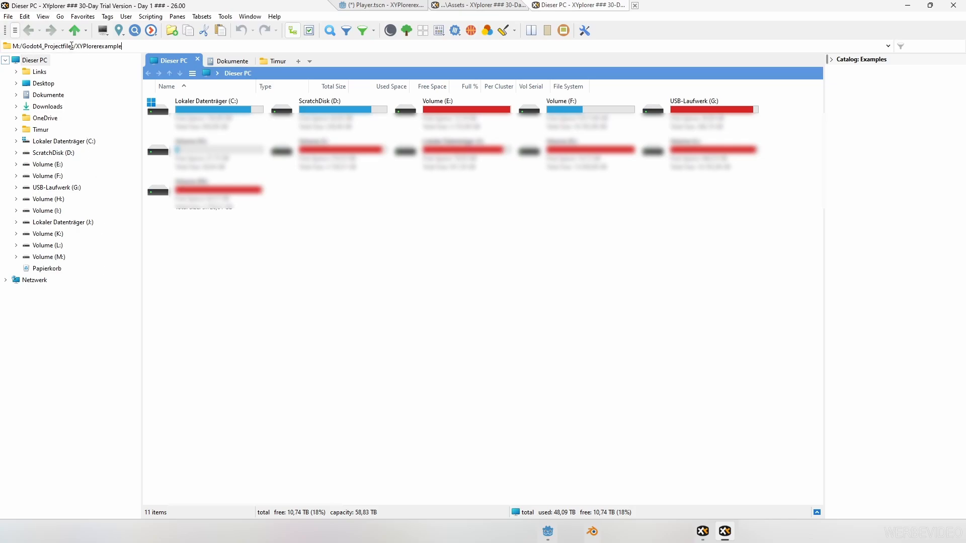
left_click(406, 31)
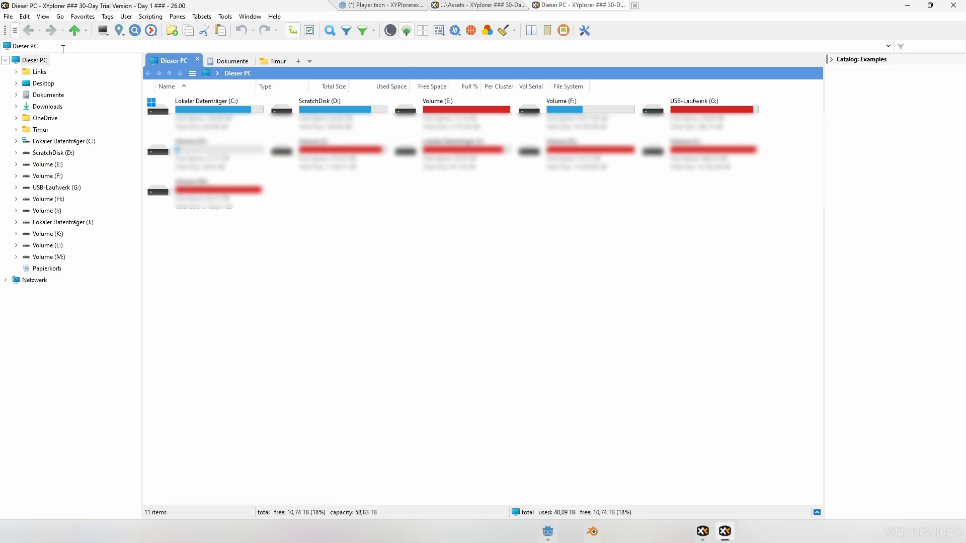
left_click_drag(62, 47, 8, 47)
type("M:/Godot4_Projectfiles/XYPlorerexample")
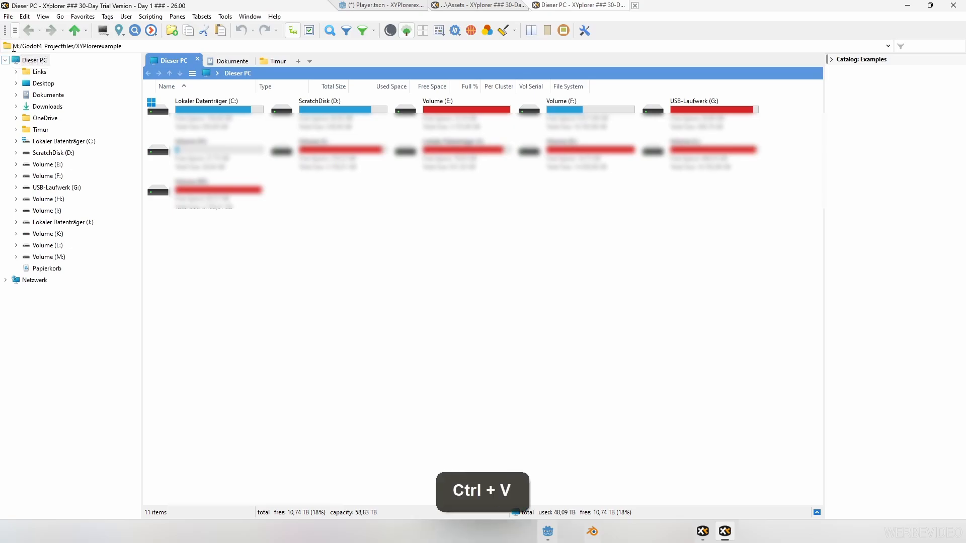
key("Return")
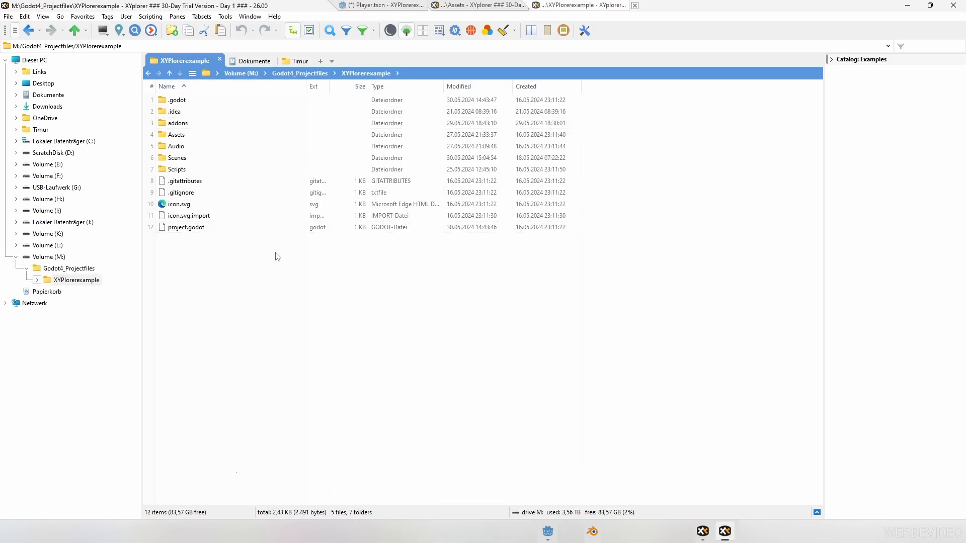
Close the two unused folder tabs and add the XYPlorerexample folder from Godot4_Projectfiles to the toolbar as a shortcut
middle_click(255, 61)
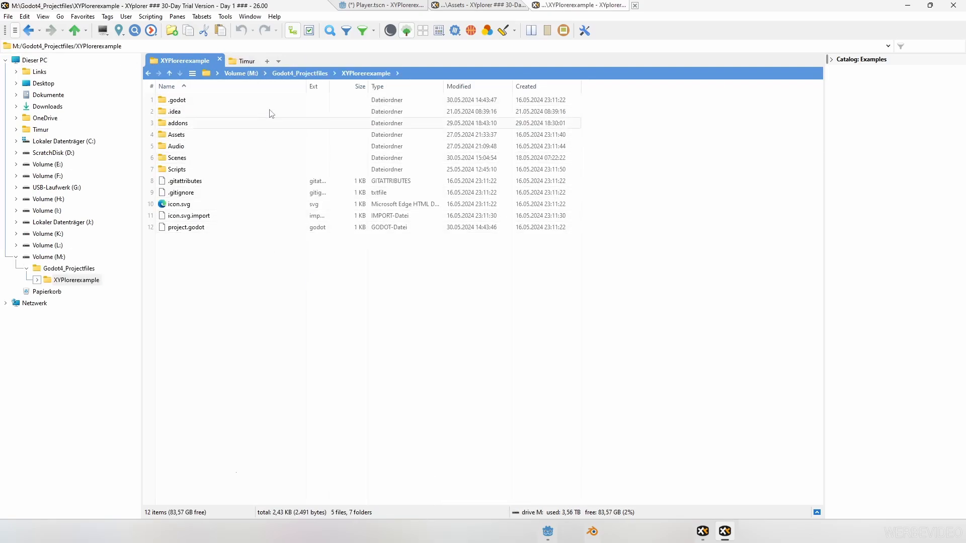
left_click(280, 276)
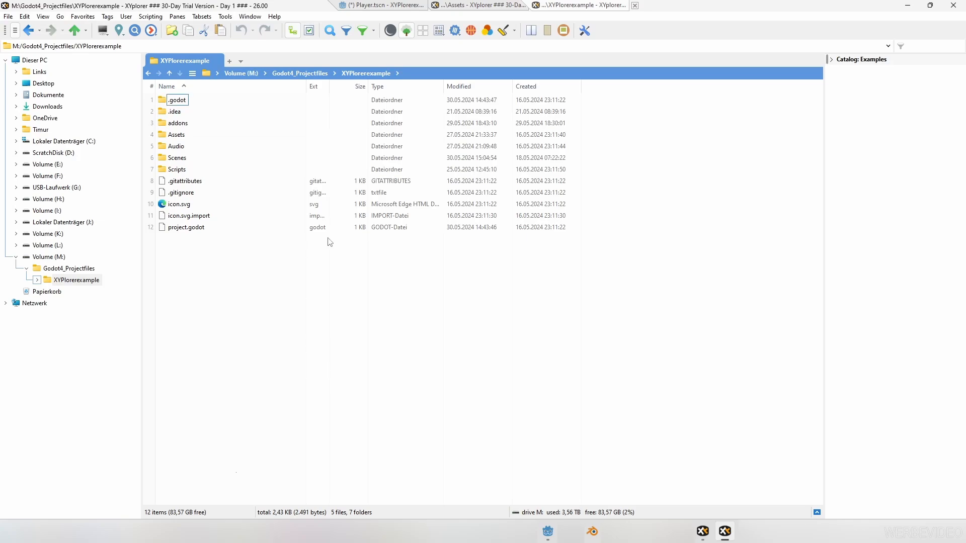
left_click(170, 76)
left_click_drag(168, 136, 653, 38)
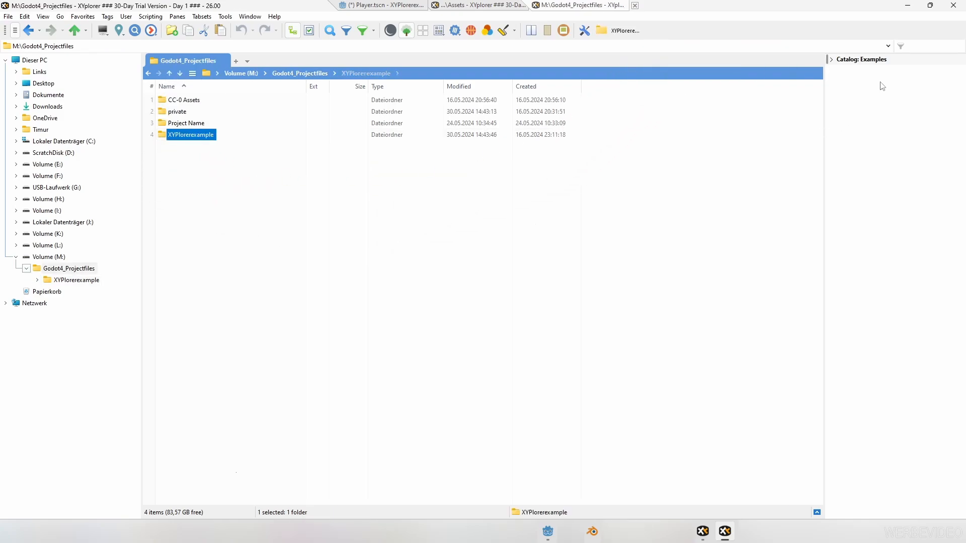
Insert Click and Tag: Labels as a new category in the Catalog, above the Examples category
right_click(868, 60)
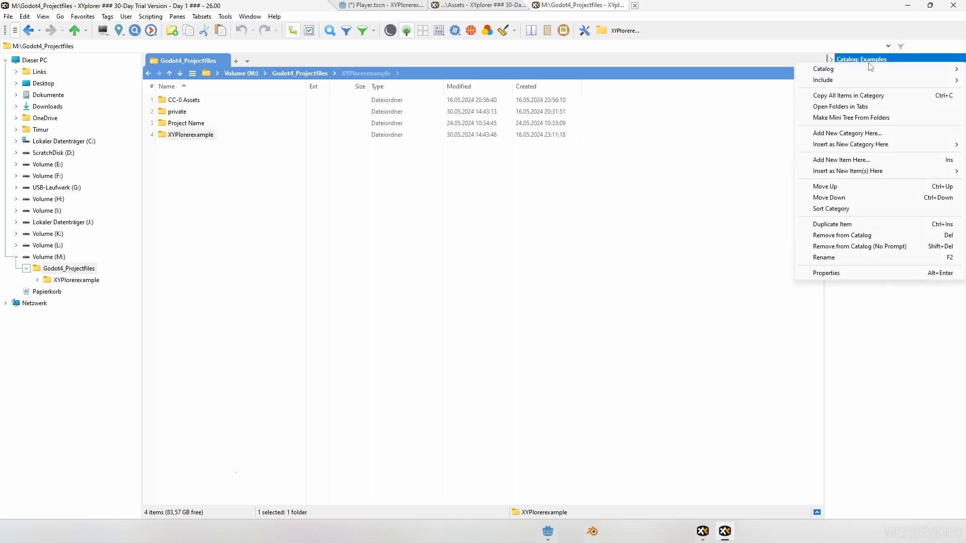
mouse_move(866, 146)
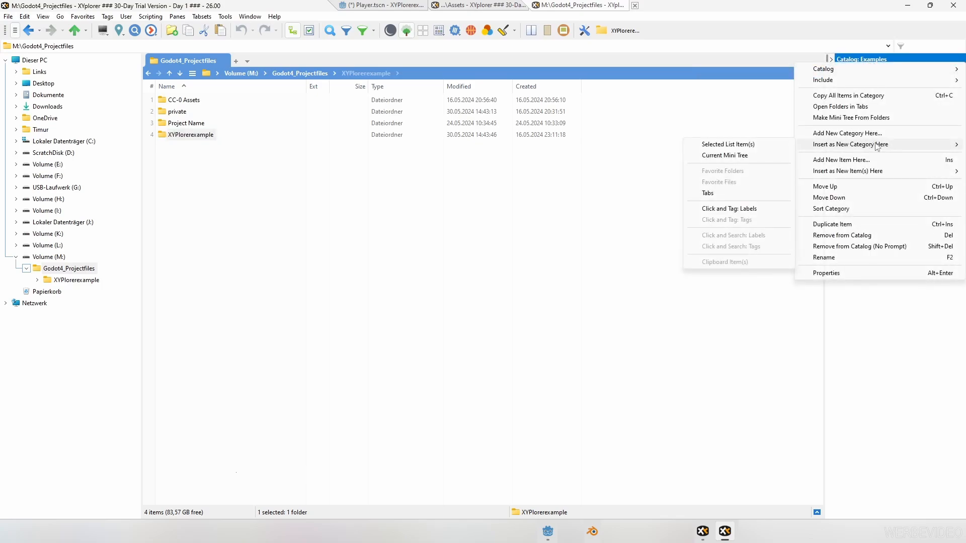
left_click(749, 212)
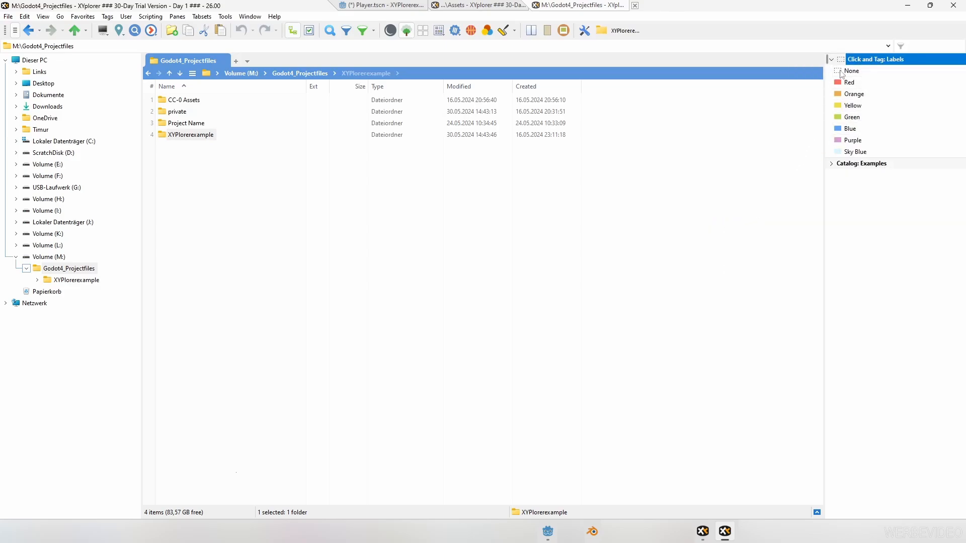
right_click(854, 59)
mouse_move(856, 124)
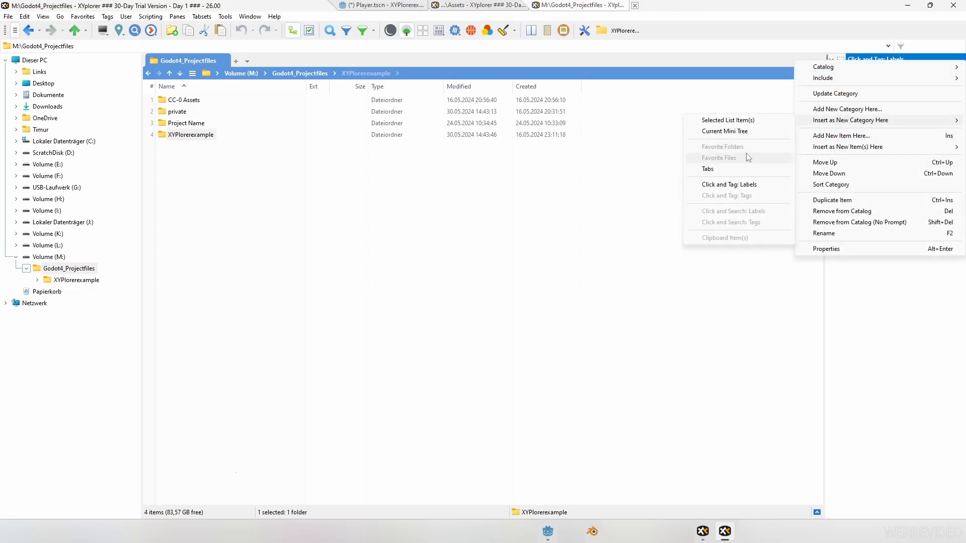
left_click(334, 215)
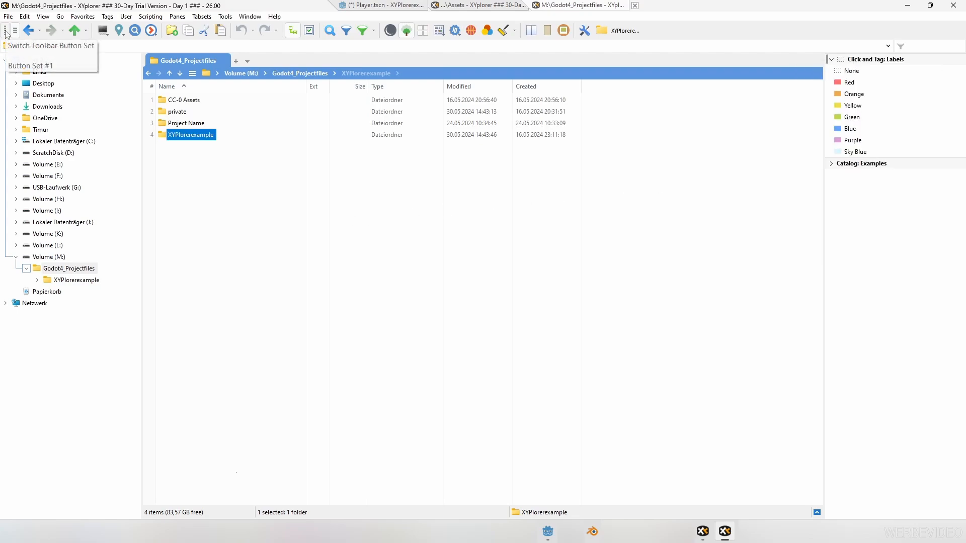
Cycle through the toolbar button sets to review their buttons, returning to button set #1
left_click(6, 31)
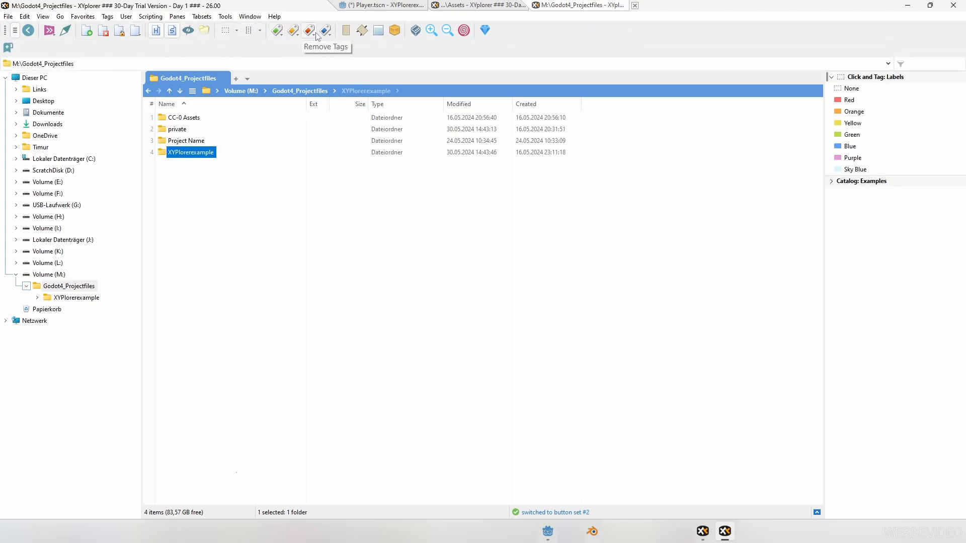
left_click(6, 31)
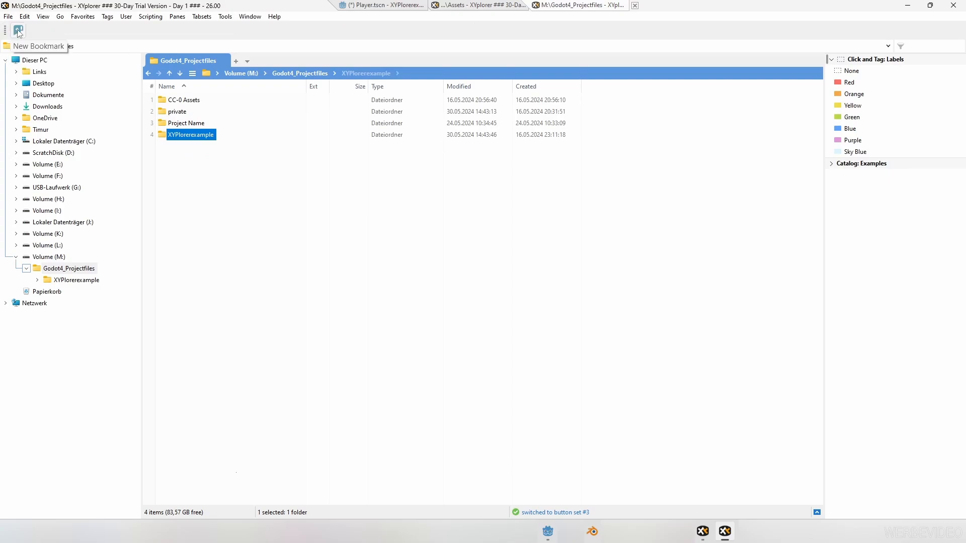
left_click(5, 31)
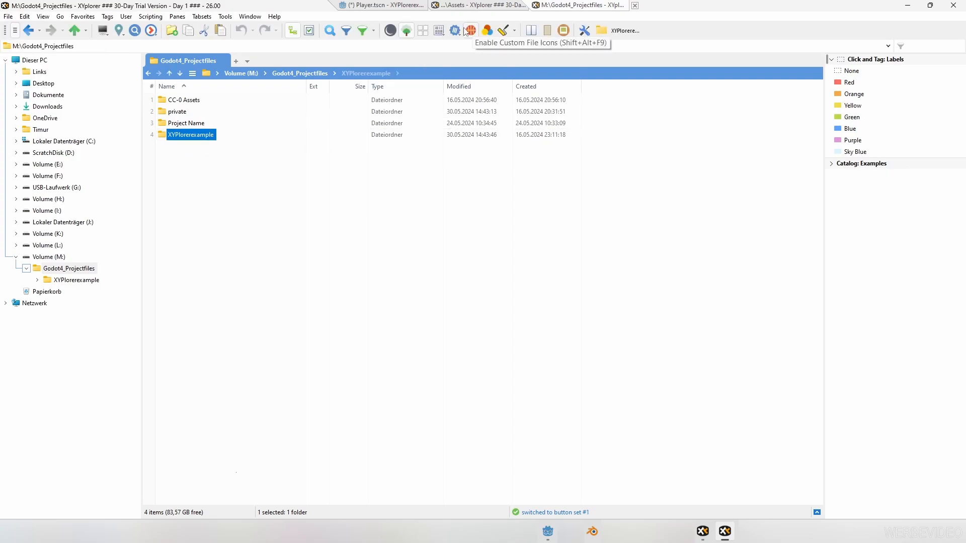
Add the Add Tags, Set Tags, Remove Tags and Find by Tags buttons to toolbar button set #1, after the Up button
right_click(660, 33)
left_click(691, 115)
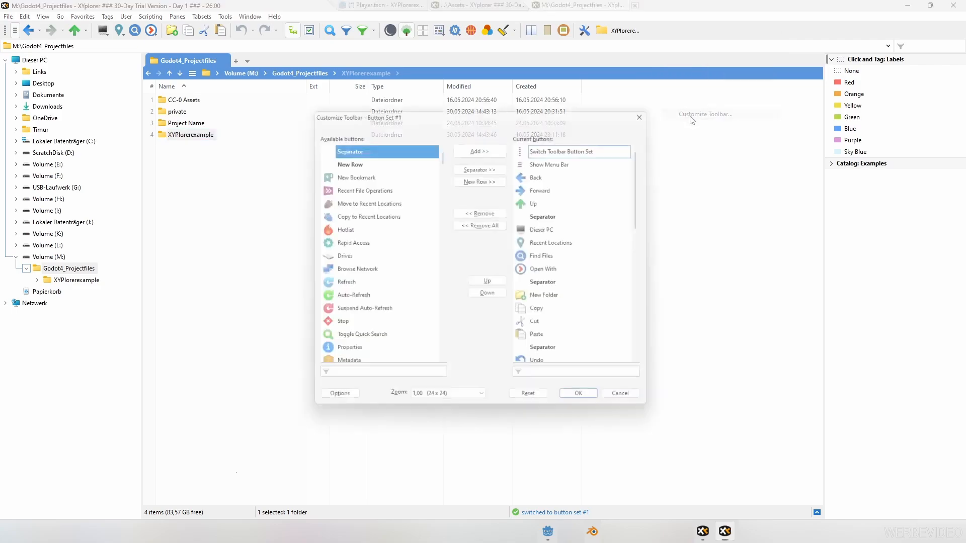
left_click(555, 218)
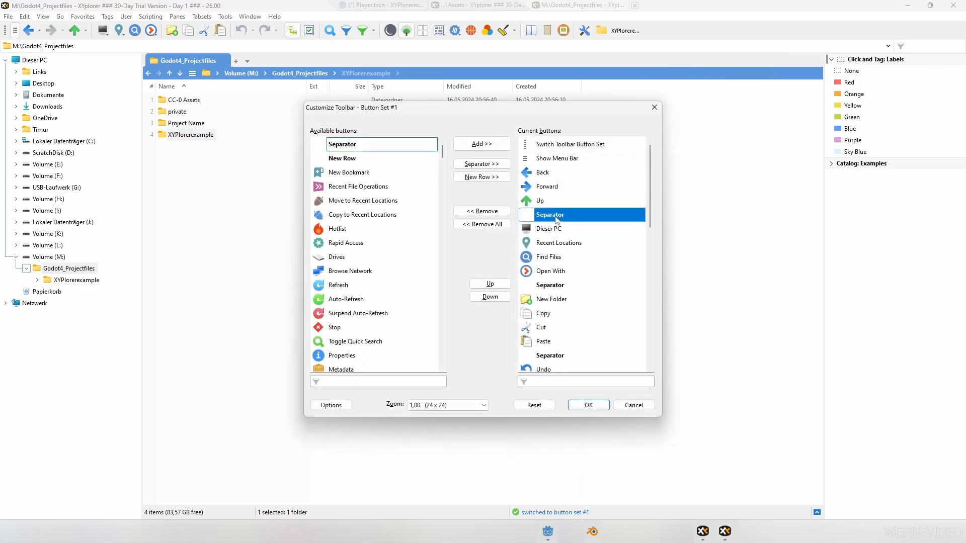
left_click(366, 382)
type("tag")
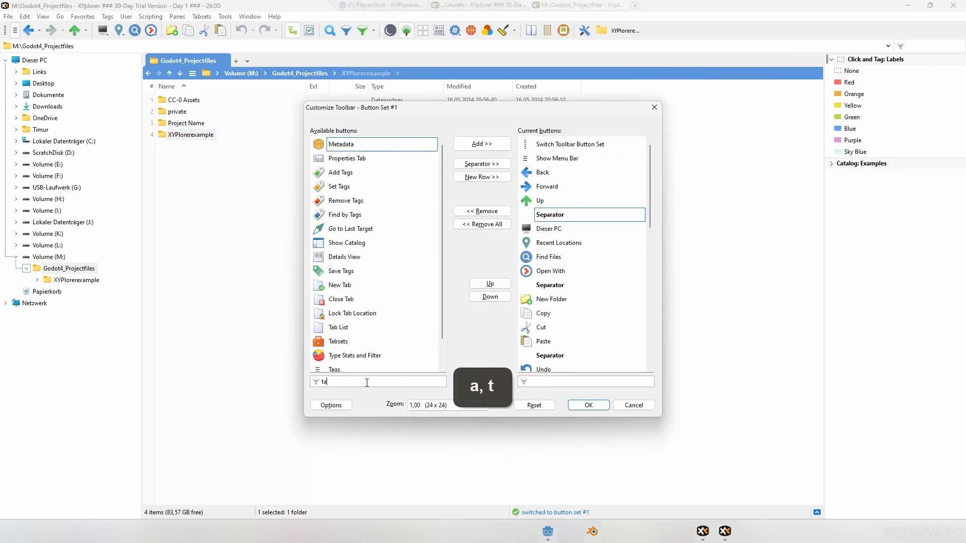
left_click(483, 146)
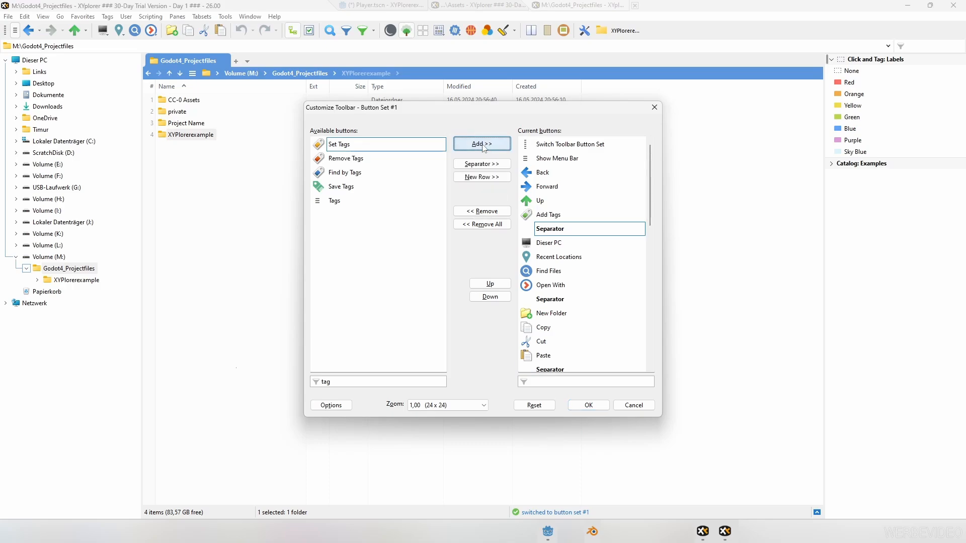
left_click(483, 145)
left_click(483, 145)
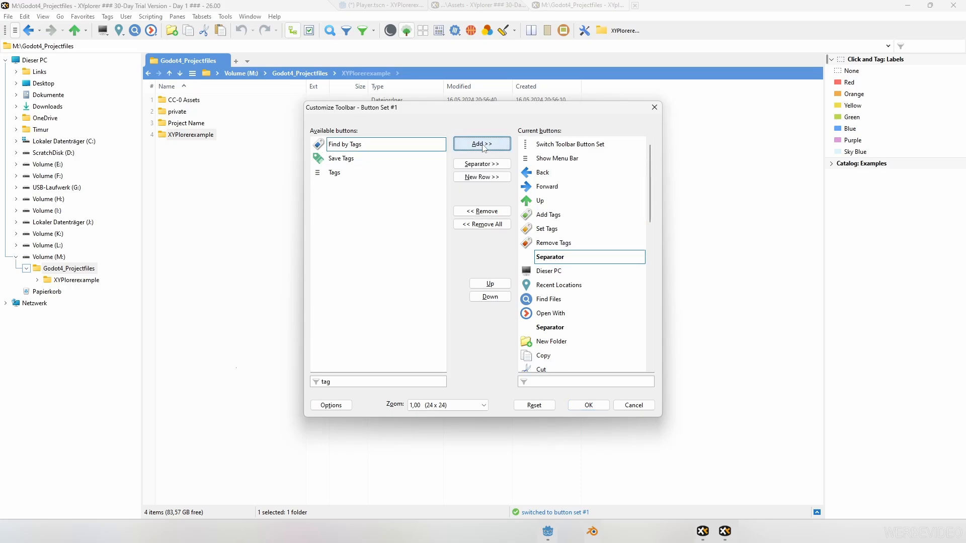
left_click(483, 144)
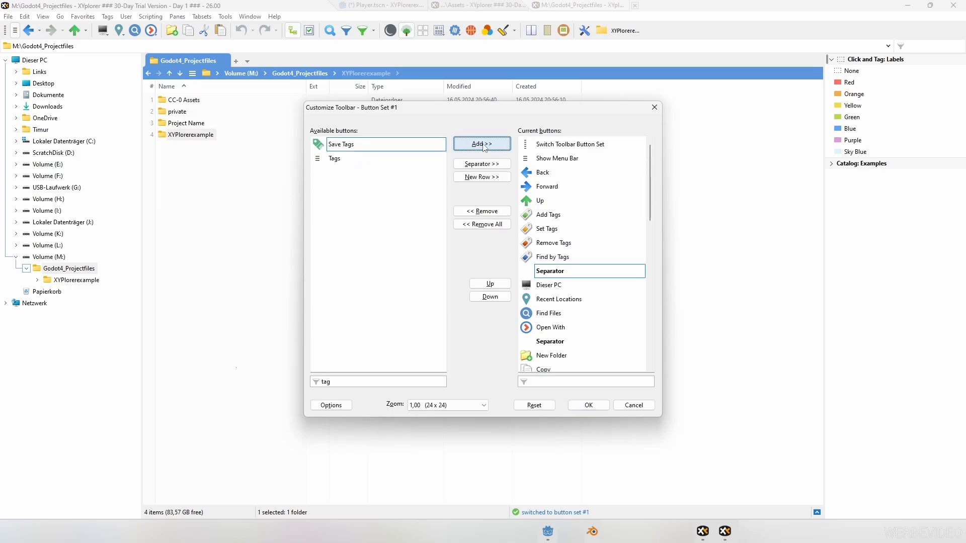
Insert a separator before the Add Tags button and apply the toolbar customization
left_click(564, 216)
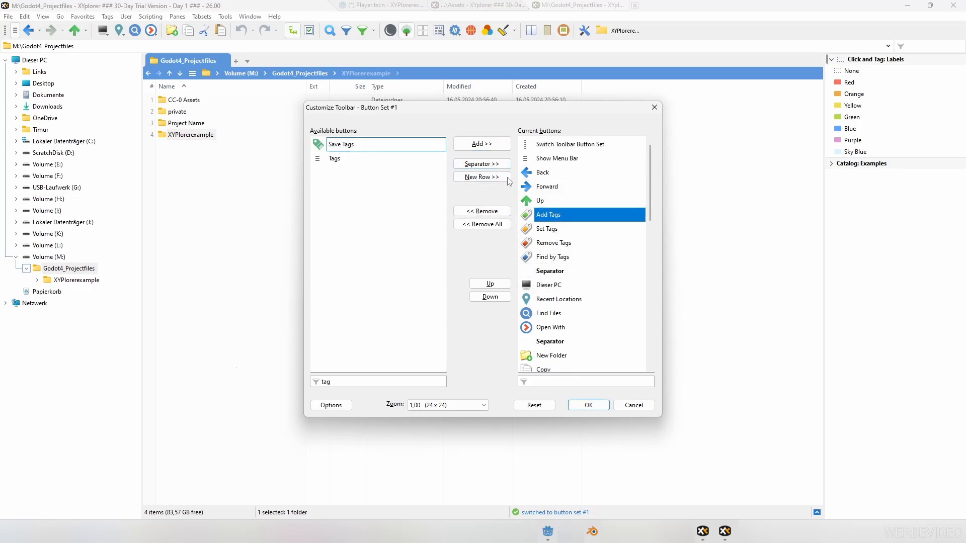
left_click(490, 164)
left_click(587, 404)
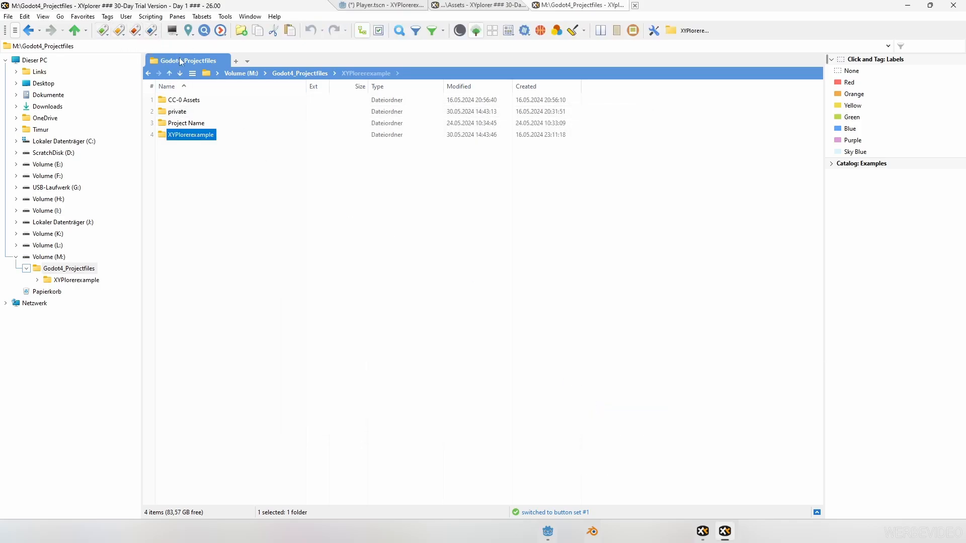
Open the XYPlorerexample folder and give icon.svg the Red label
double_click(182, 134)
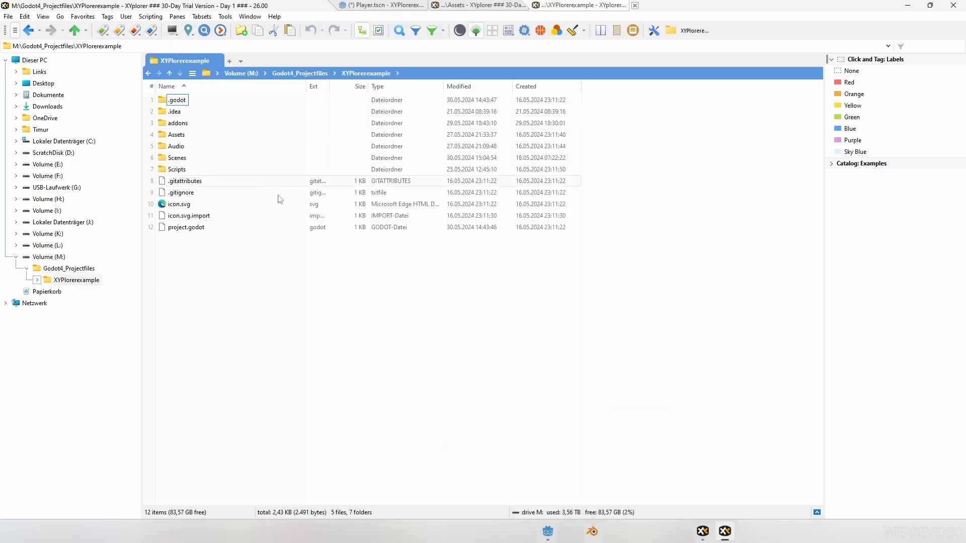
left_click(180, 204)
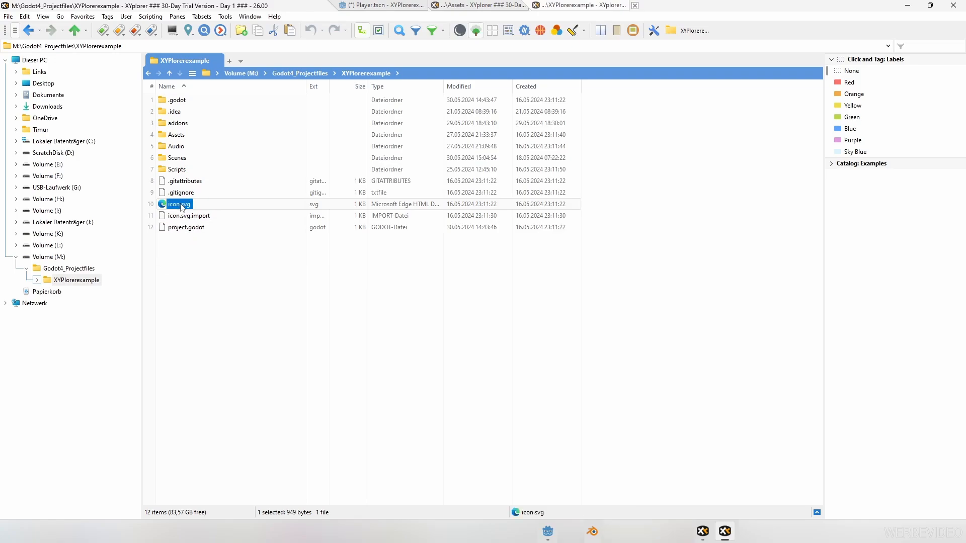
left_click(854, 84)
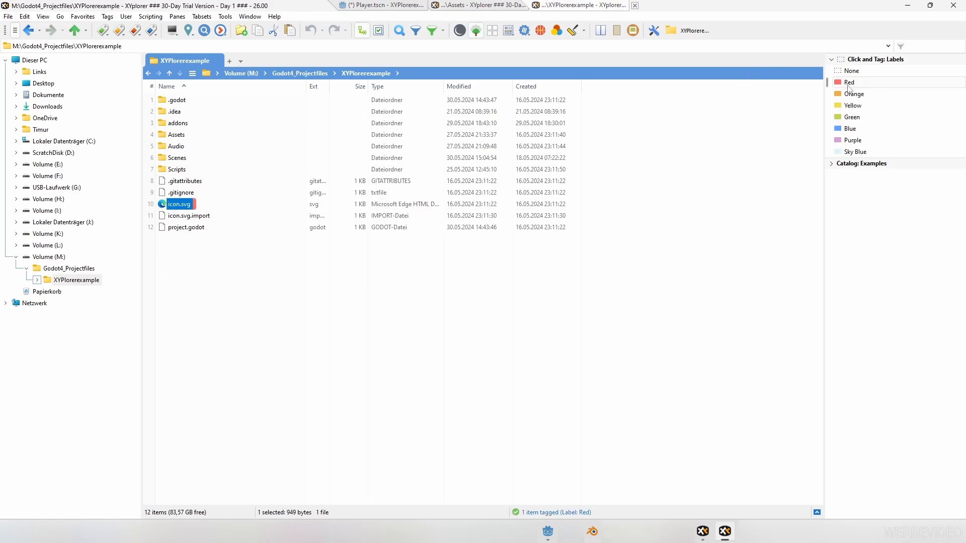
Insert Click and Search: Labels as a new category in the Catalog, above the Examples category
right_click(867, 164)
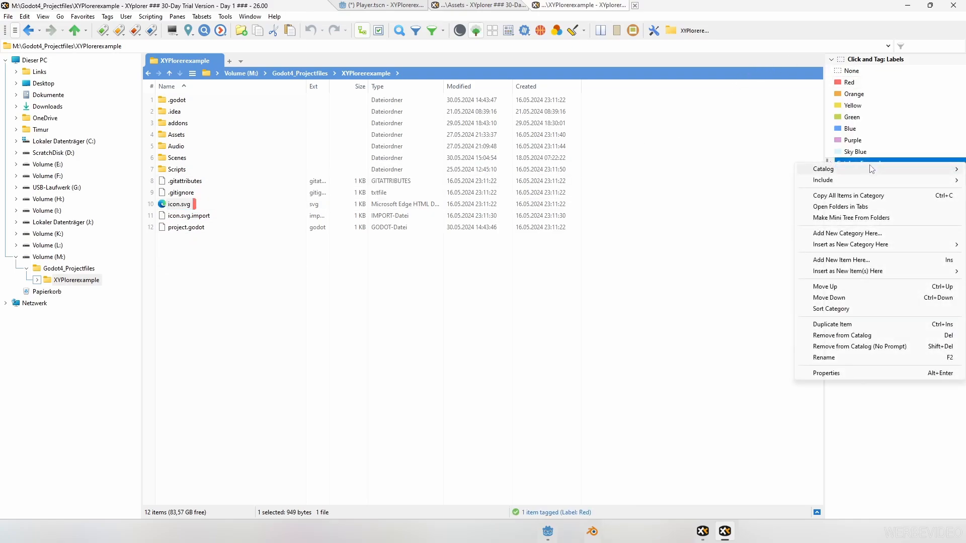
mouse_move(871, 169)
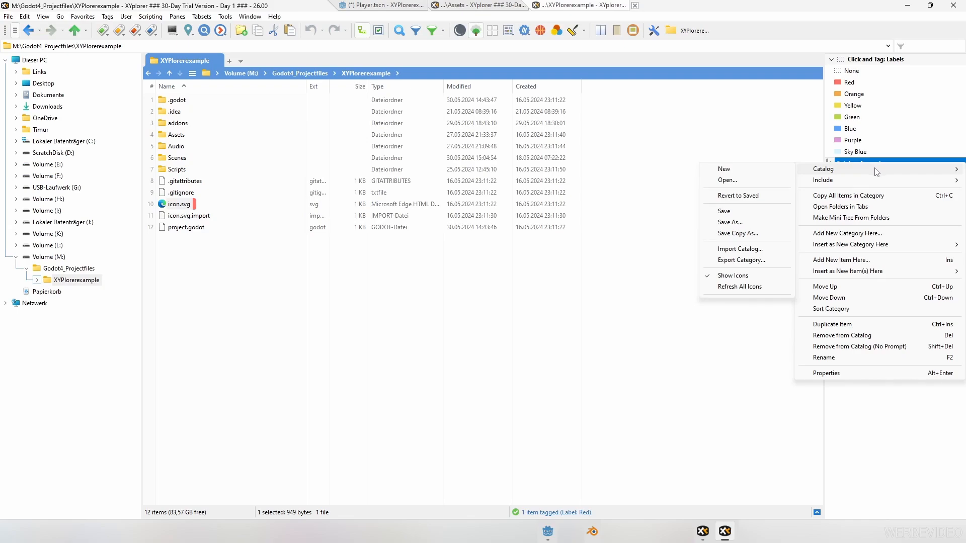
mouse_move(871, 250)
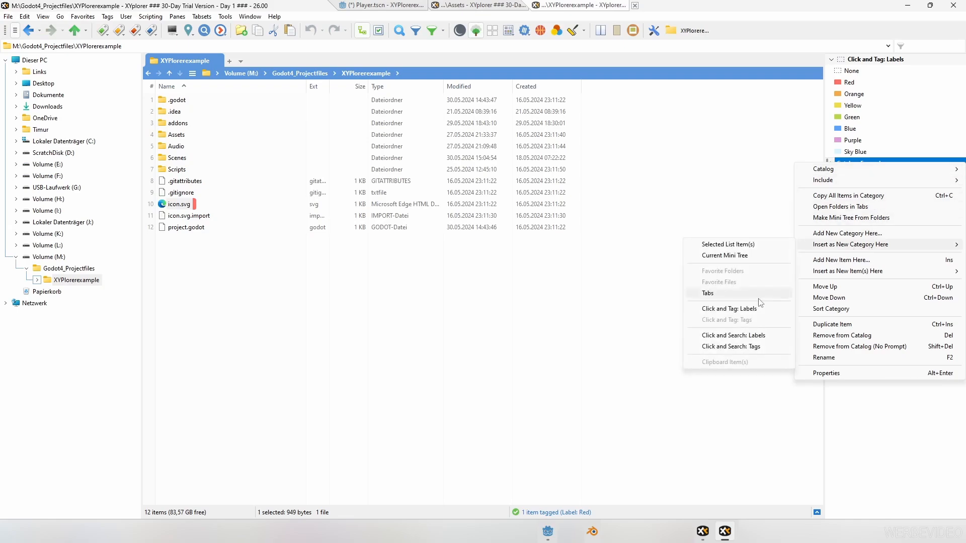
left_click(748, 338)
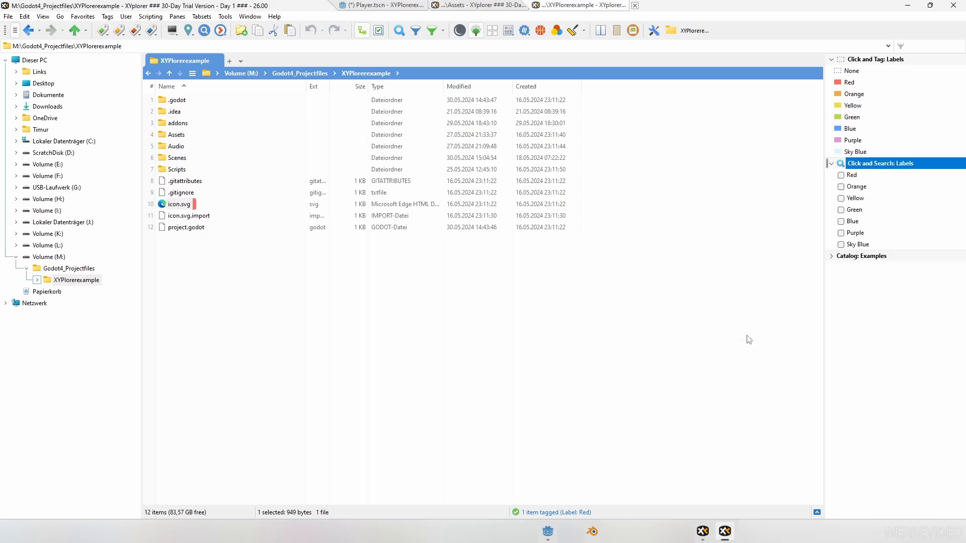
right_click(875, 164)
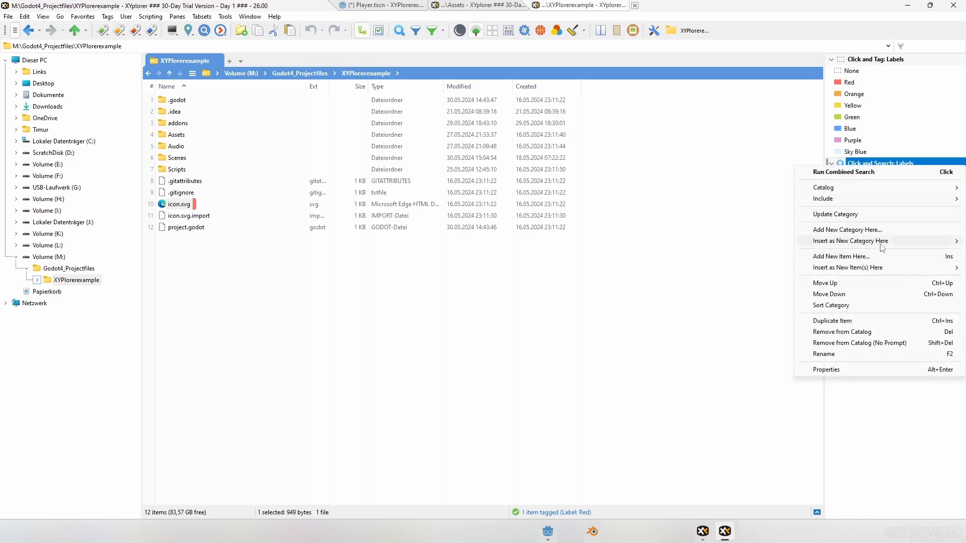
left_click(885, 162)
right_click(887, 165)
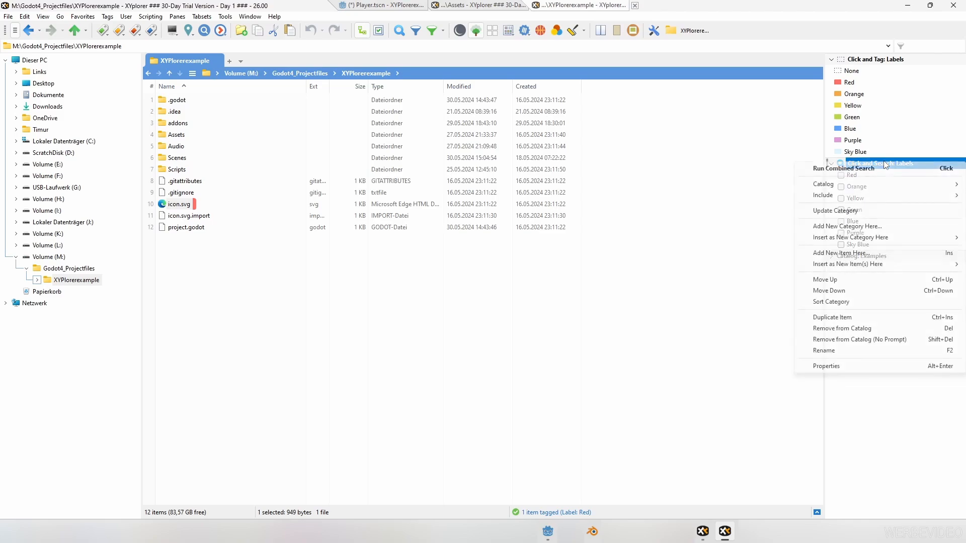
mouse_move(883, 241)
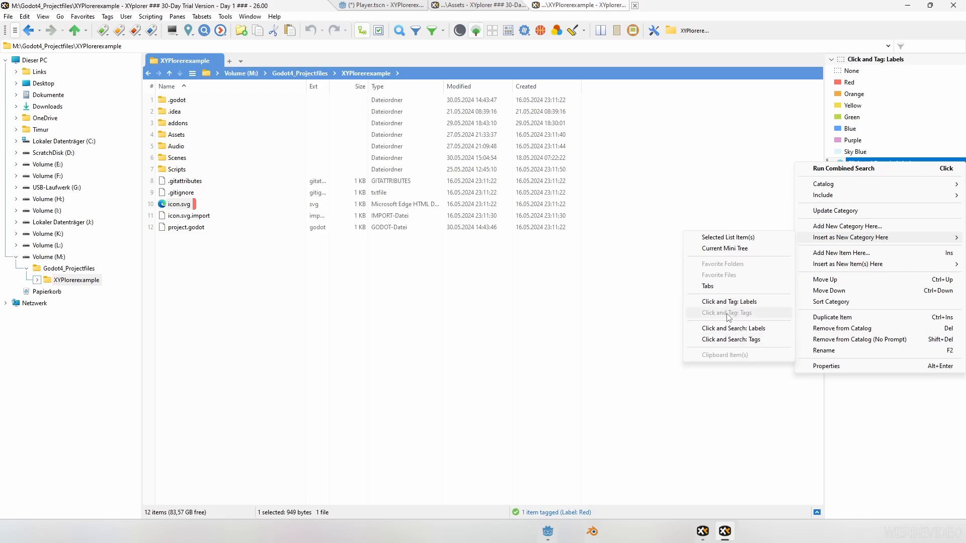
left_click(469, 321)
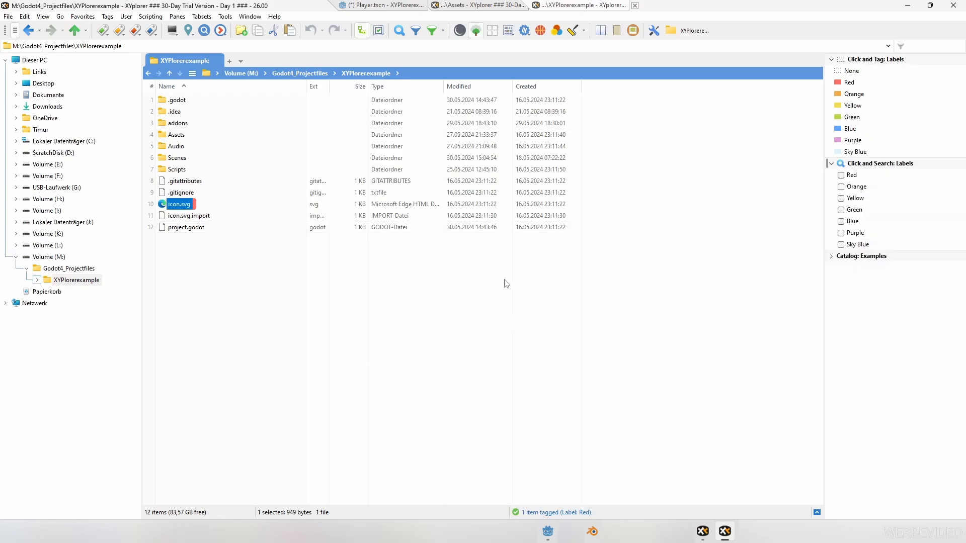
Show the Label and Tags columns in the file list
right_click(595, 91)
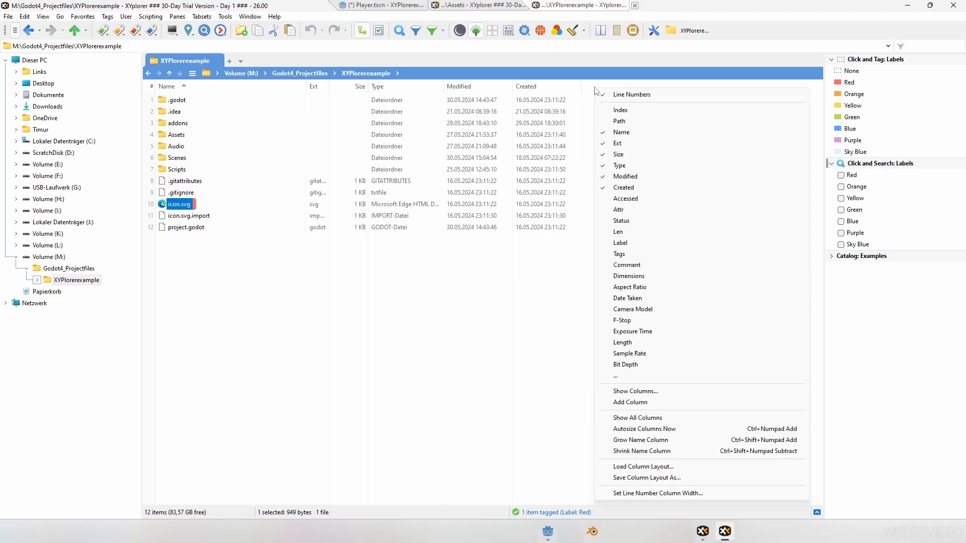
left_click(627, 244)
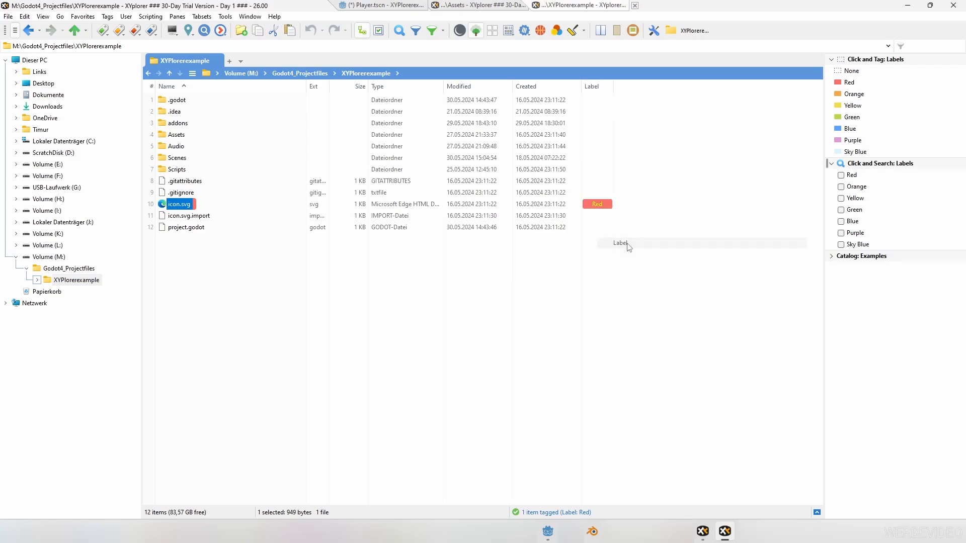
right_click(633, 87)
left_click(658, 251)
Create the tags Assets-CC0 and Blends in the tag list
right_click(128, 38)
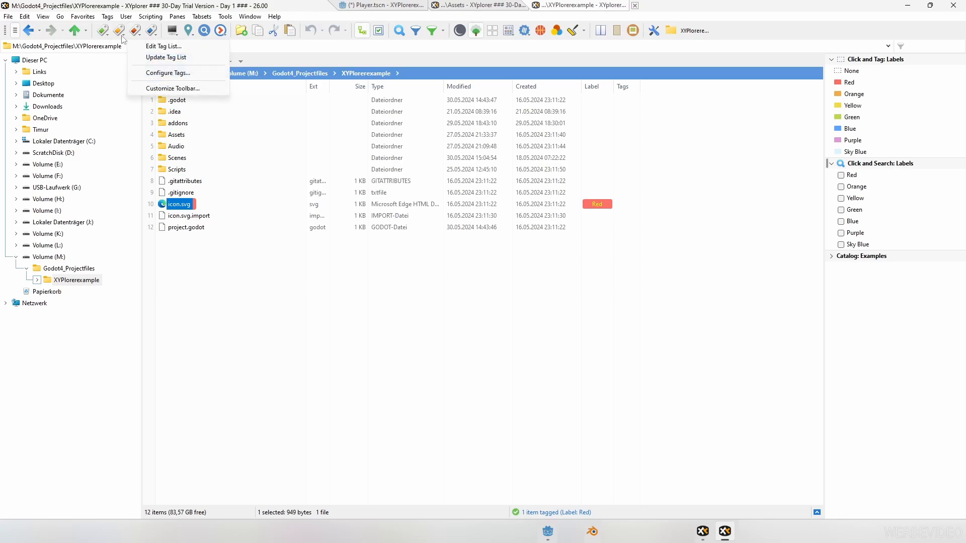
left_click(154, 47)
left_click(632, 193)
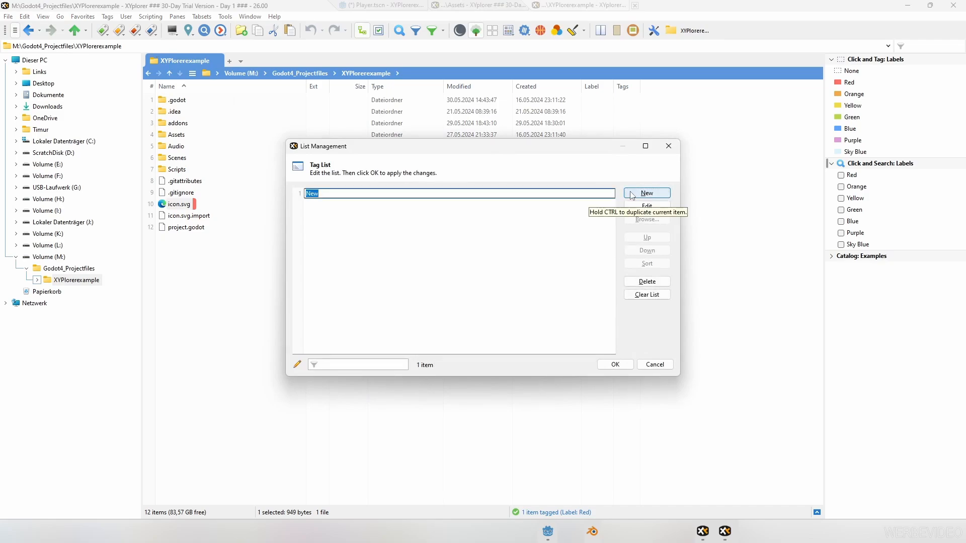
type("Asse")
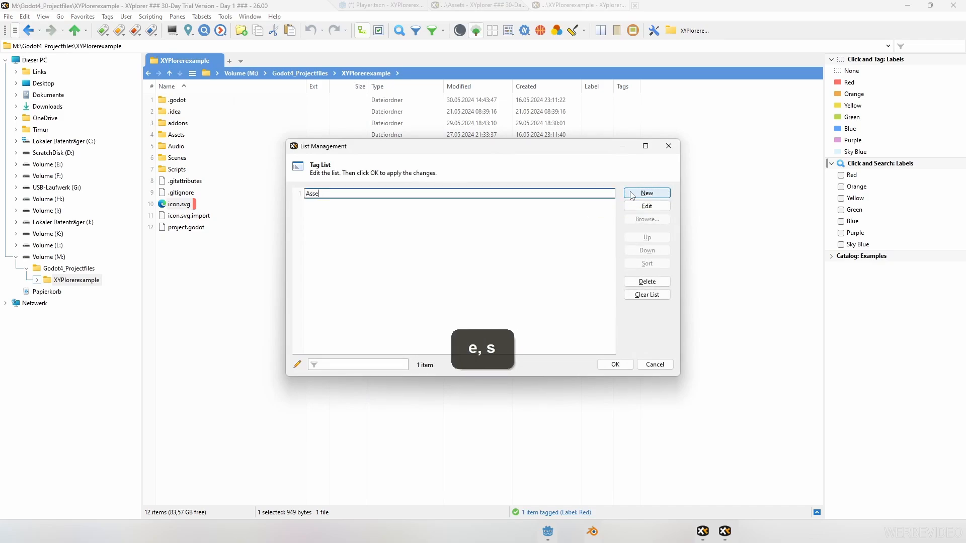
type("ts-CC0")
left_click(632, 194)
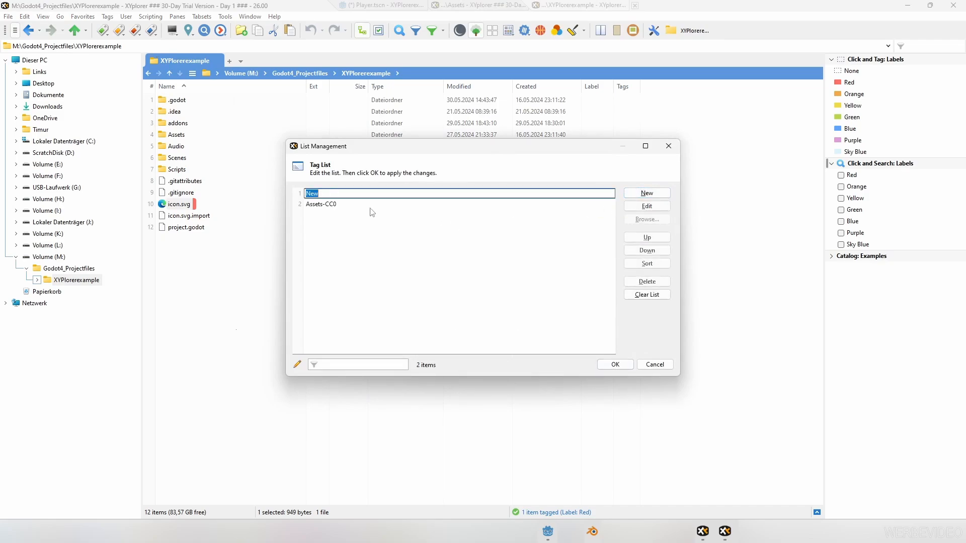
type("Sounds")
left_click(612, 363)
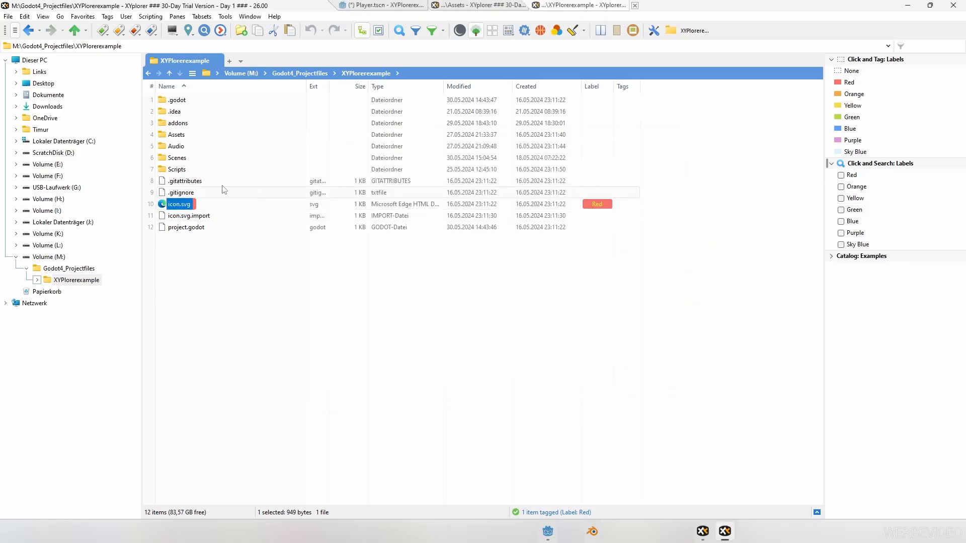
Open the Assets folder and add the tags Blends and Assets-CC0 to cube.blend from the tag list
double_click(177, 135)
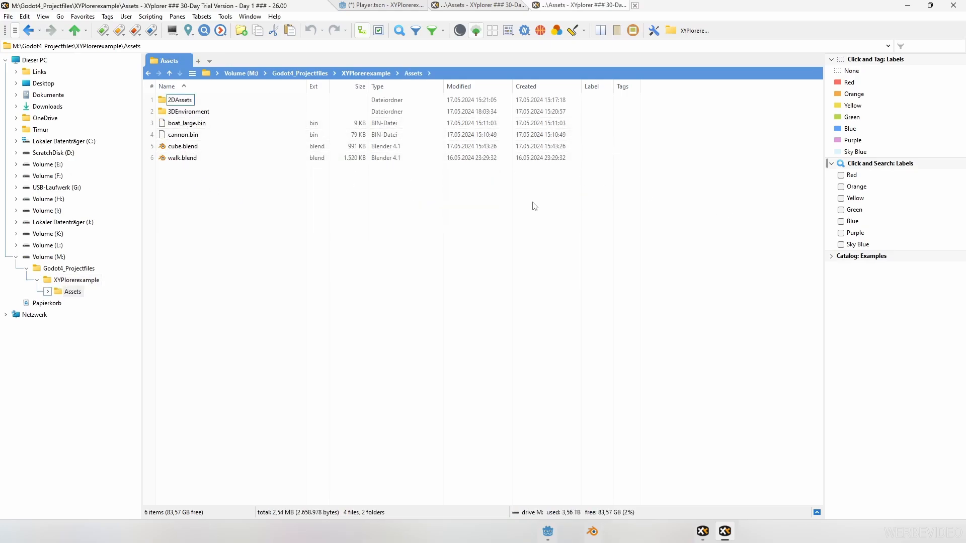
right_click(619, 146)
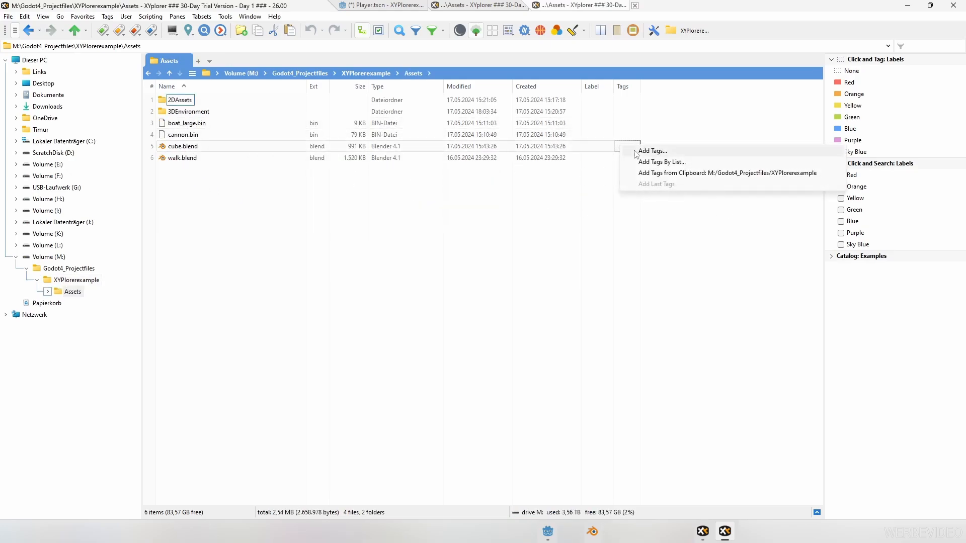
left_click(659, 166)
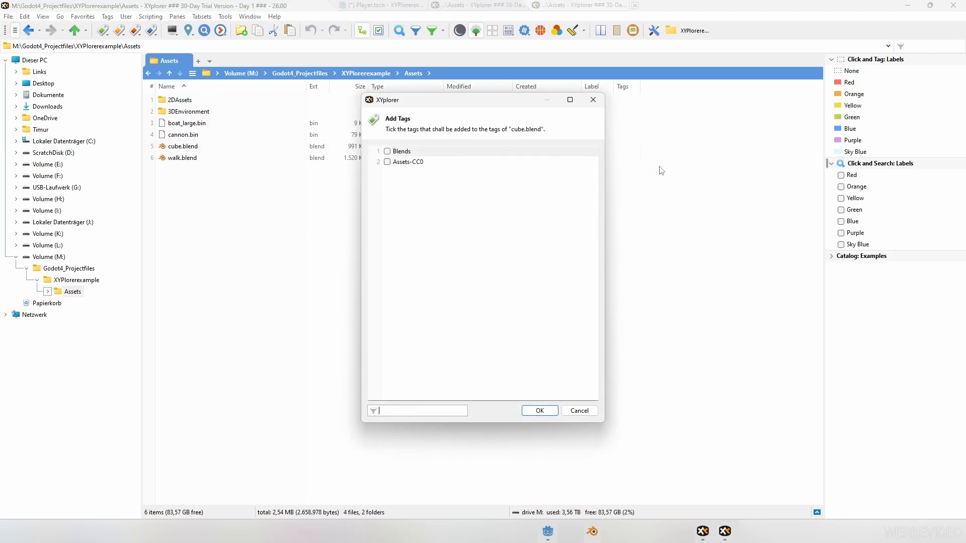
left_click(386, 161)
left_click(387, 152)
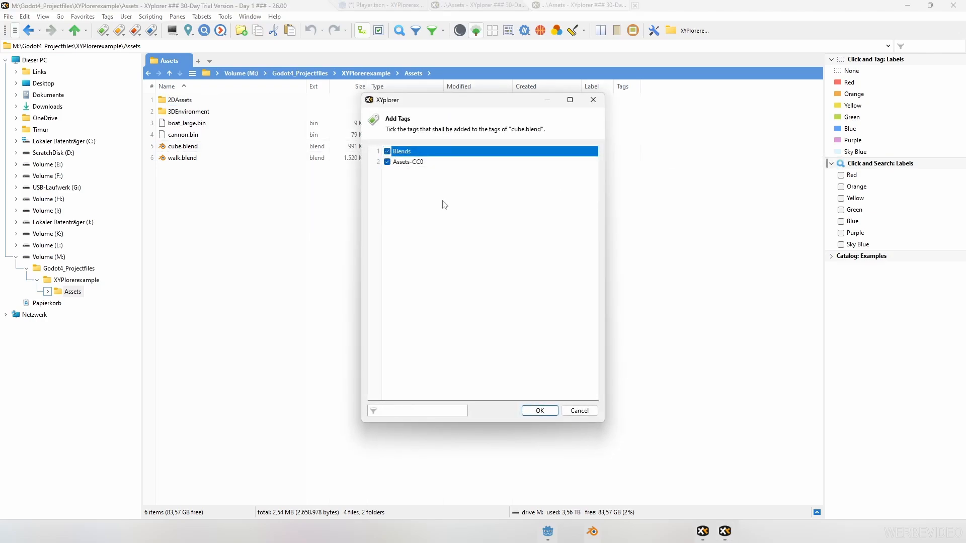
left_click(539, 410)
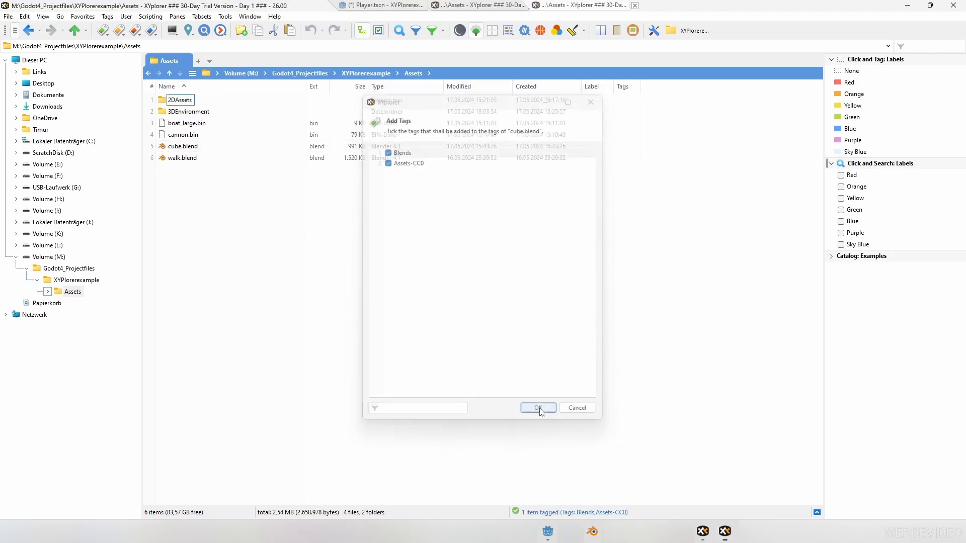
Insert Click and Tag: Tags as a new category in the Catalog, above the Examples category
right_click(866, 262)
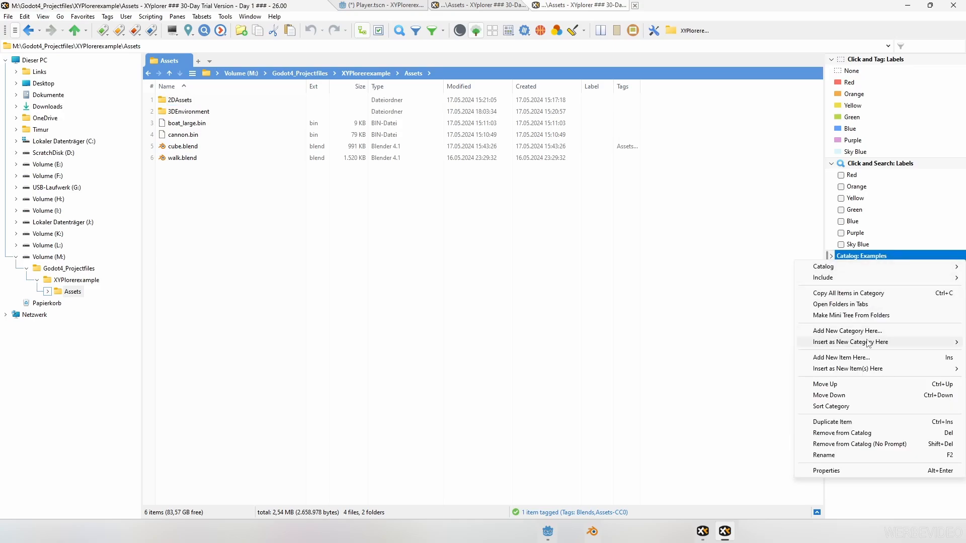
mouse_move(855, 342)
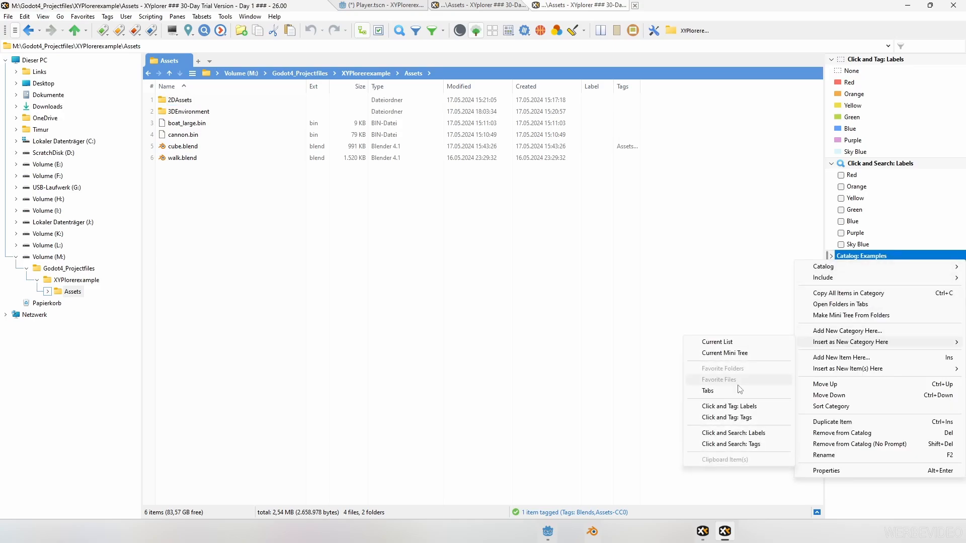
left_click(731, 418)
Insert Click and Search: Tags as a new Catalog category and move Click and Tag: Tags directly below Click and Tag: Labels
right_click(855, 256)
mouse_move(852, 324)
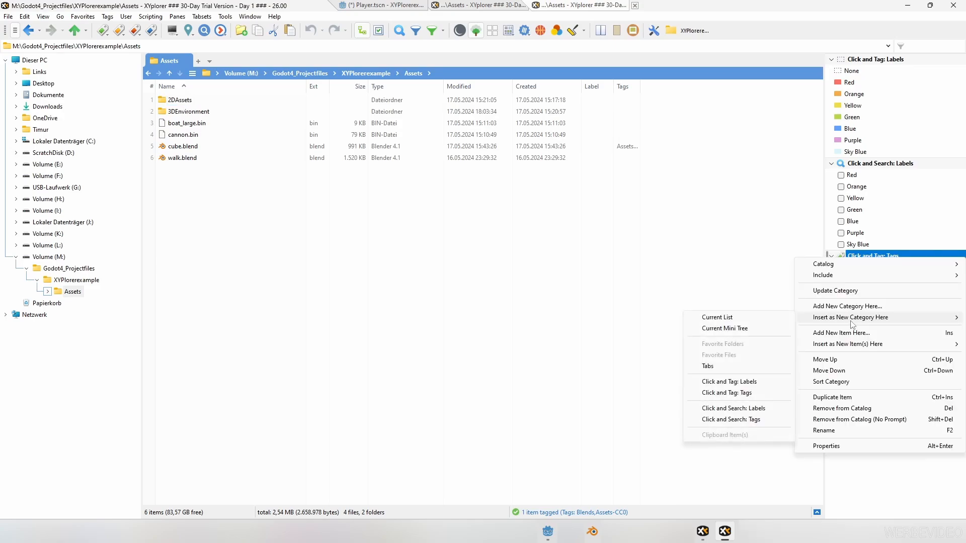
left_click(721, 426)
left_click_drag(877, 255, 884, 162)
left_click(531, 278)
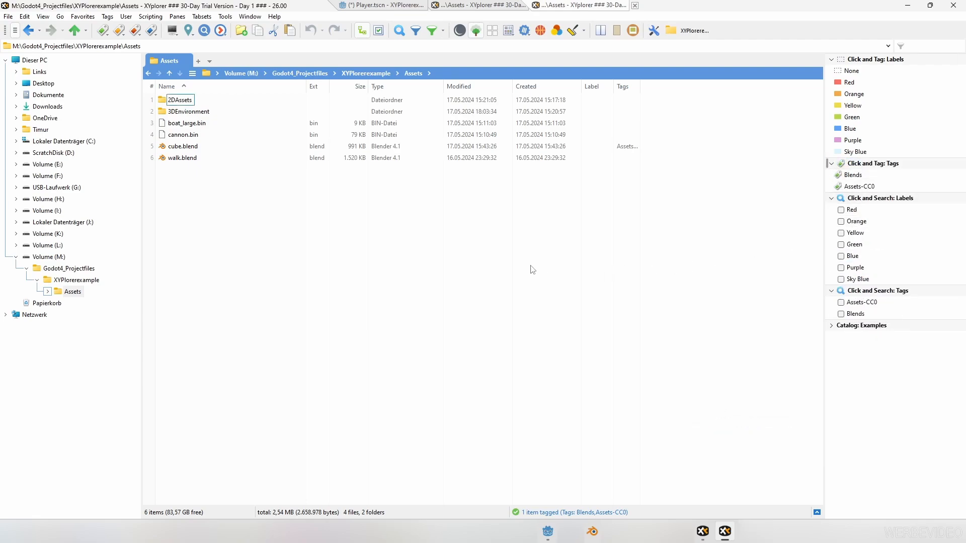
Save the current program settings
left_click(7, 17)
left_click(36, 232)
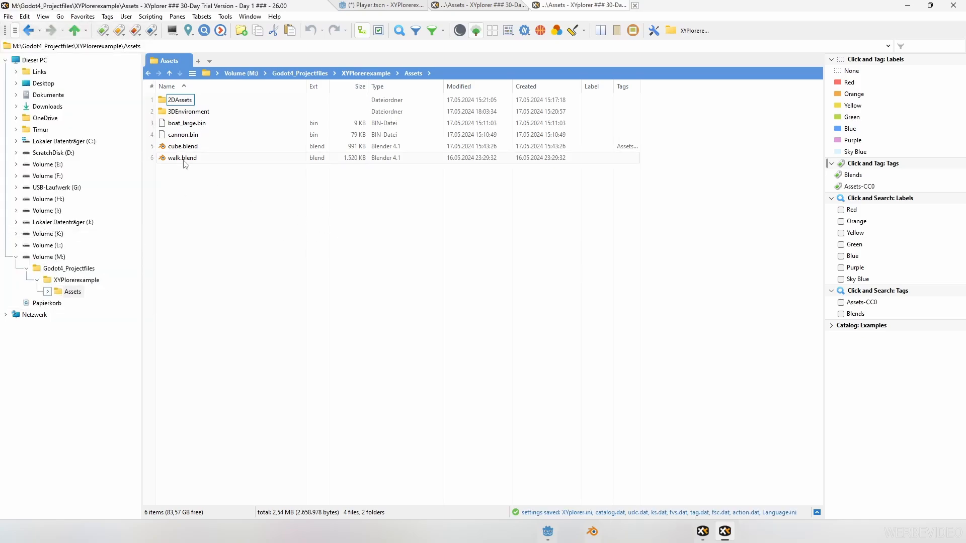
mouse_move(185, 165)
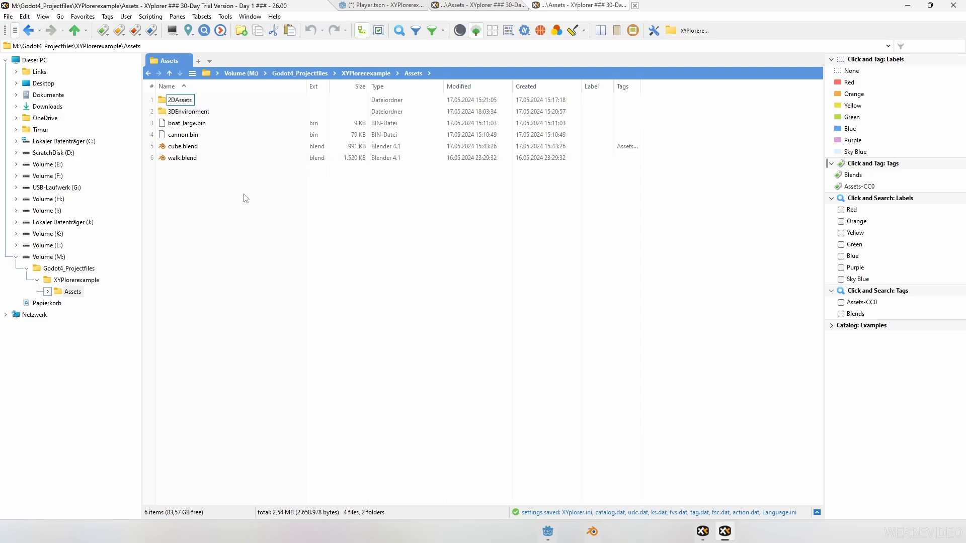
Add the extension blend to the Preview as Thumbnail category of the previewed formats
left_click(654, 31)
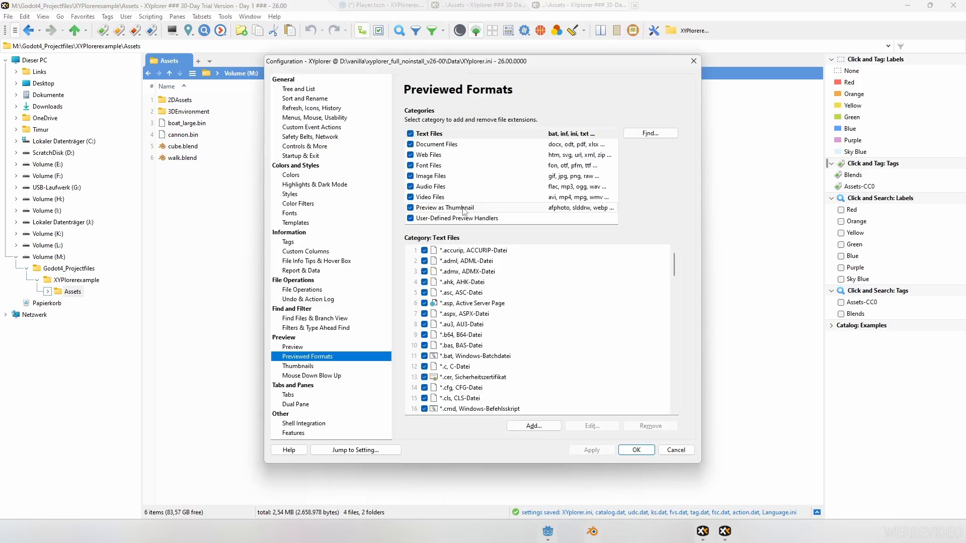
left_click(482, 208)
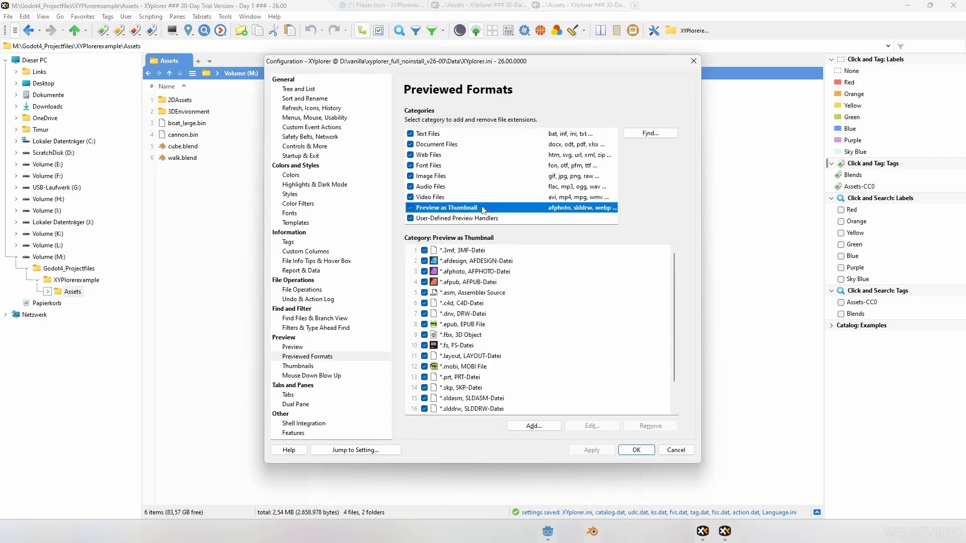
left_click(534, 427)
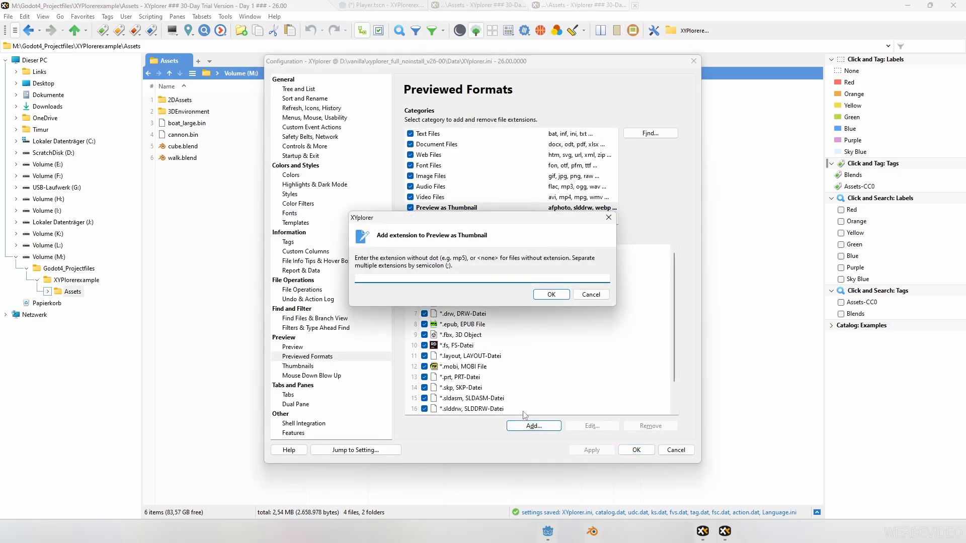
type("blend")
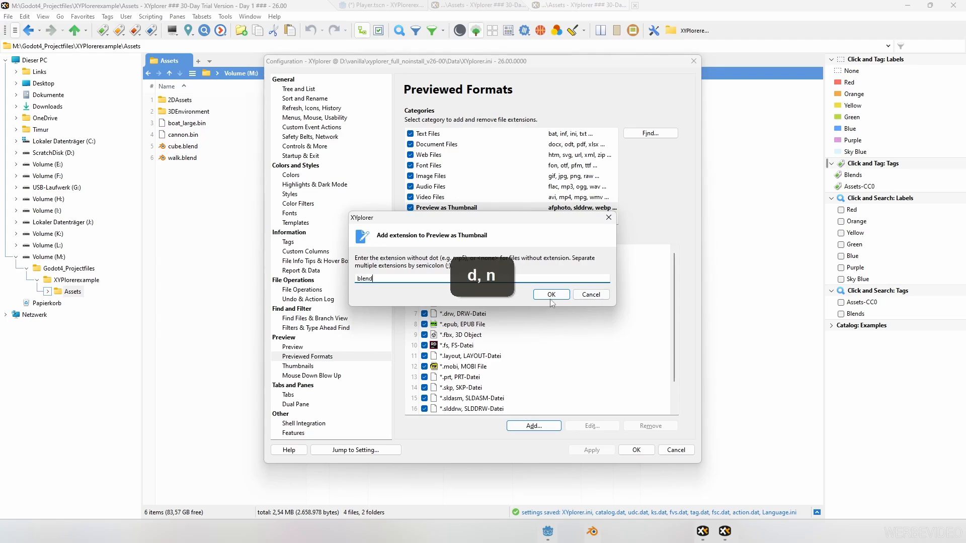
left_click(552, 299)
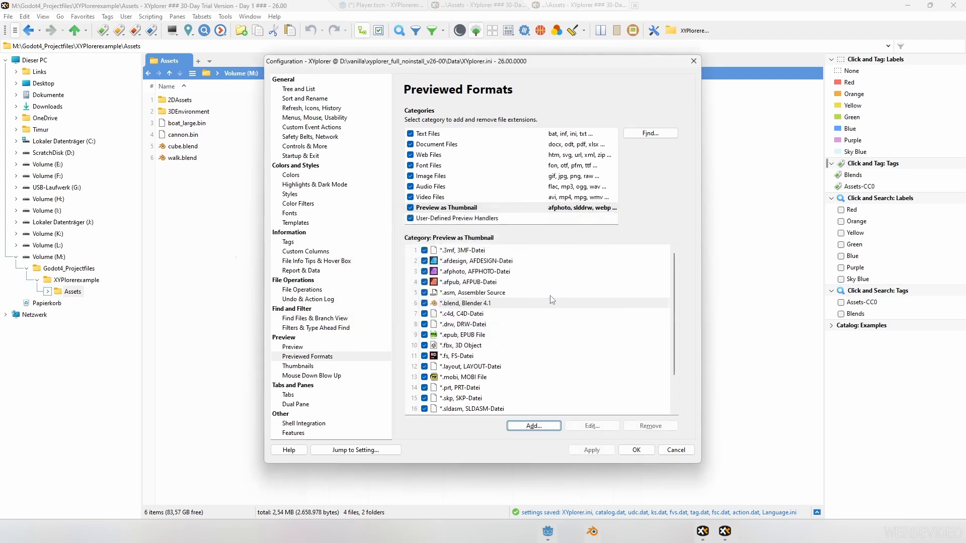
left_click(635, 450)
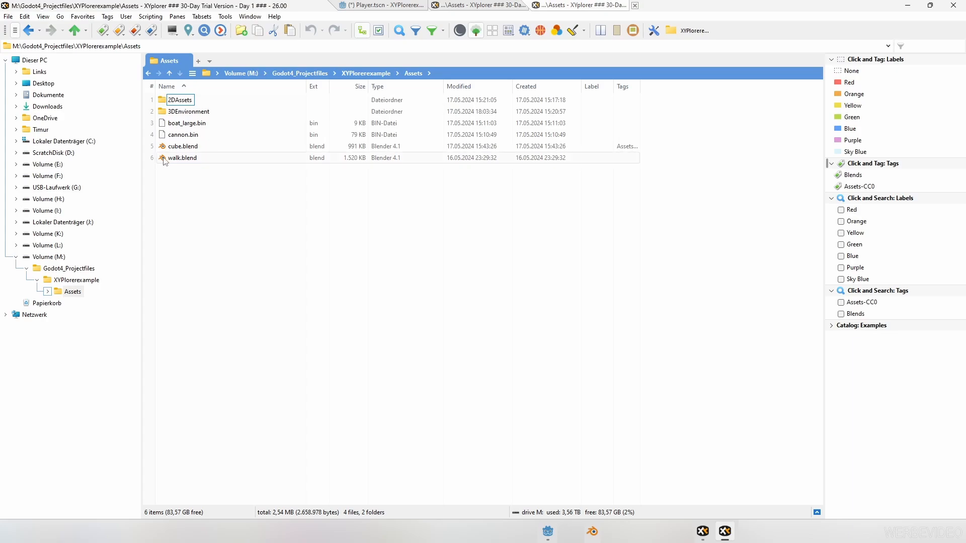
Check the Blender files of the Assets folder in Thumbnails #1 (64x64) view and return to Details view
left_click(508, 31)
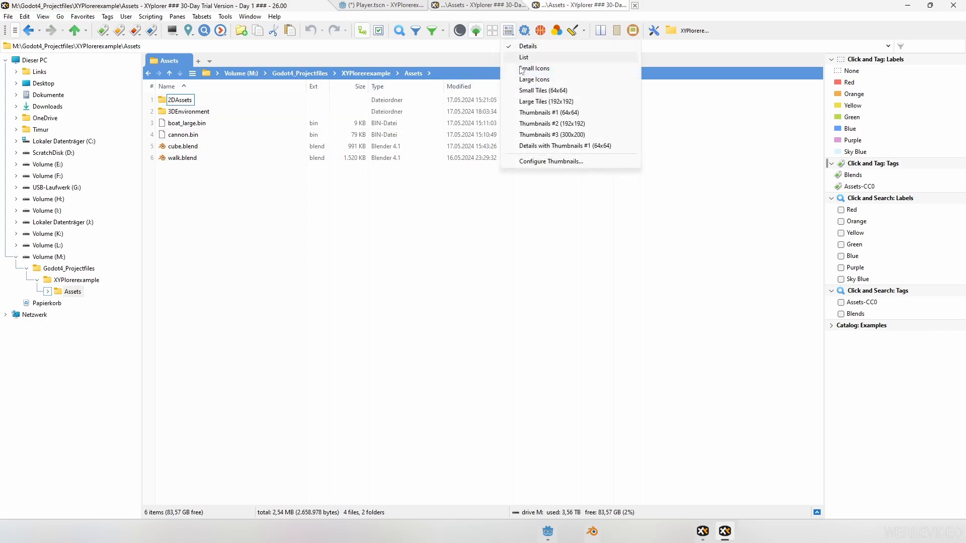
left_click(540, 113)
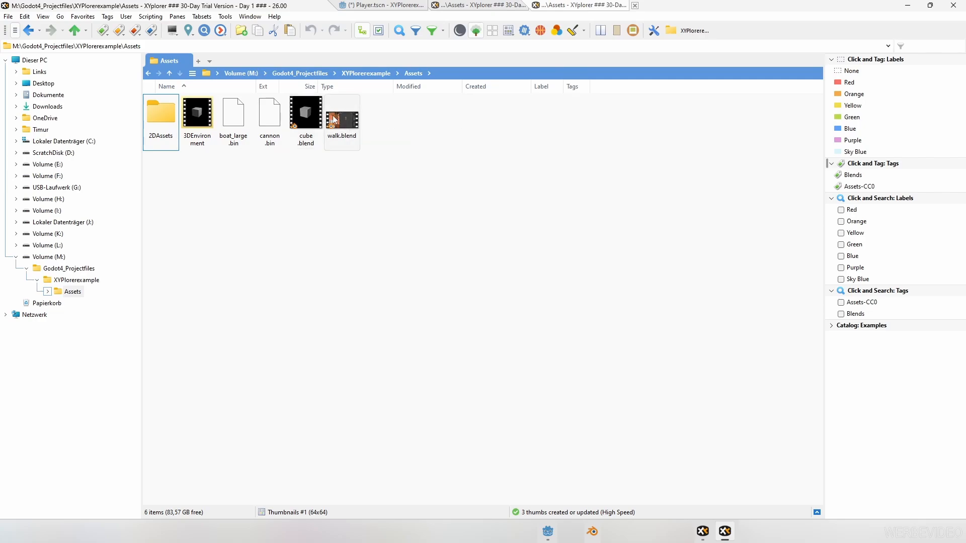
left_click(509, 31)
left_click(534, 45)
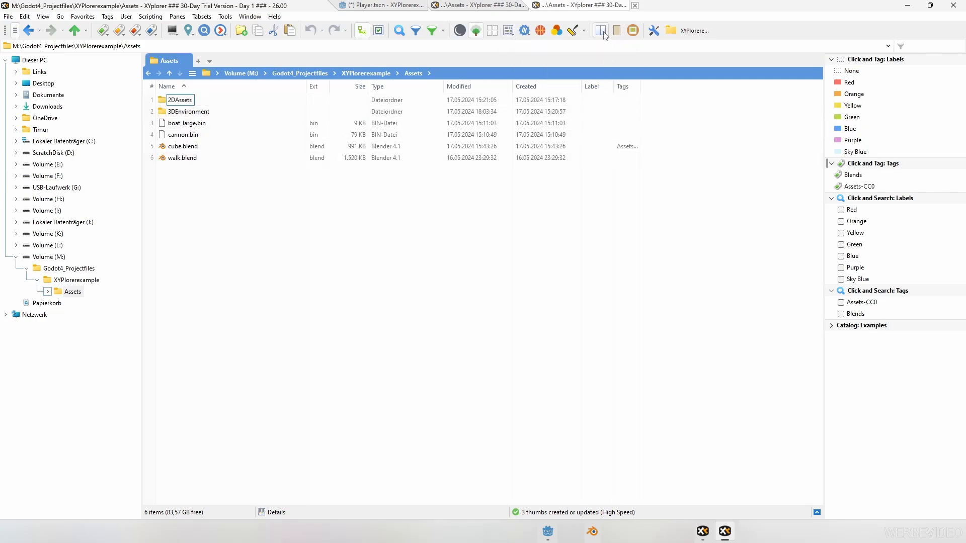
Enable Show Hover Box, including when hovering over the filename, and apply the configuration
left_click(648, 36)
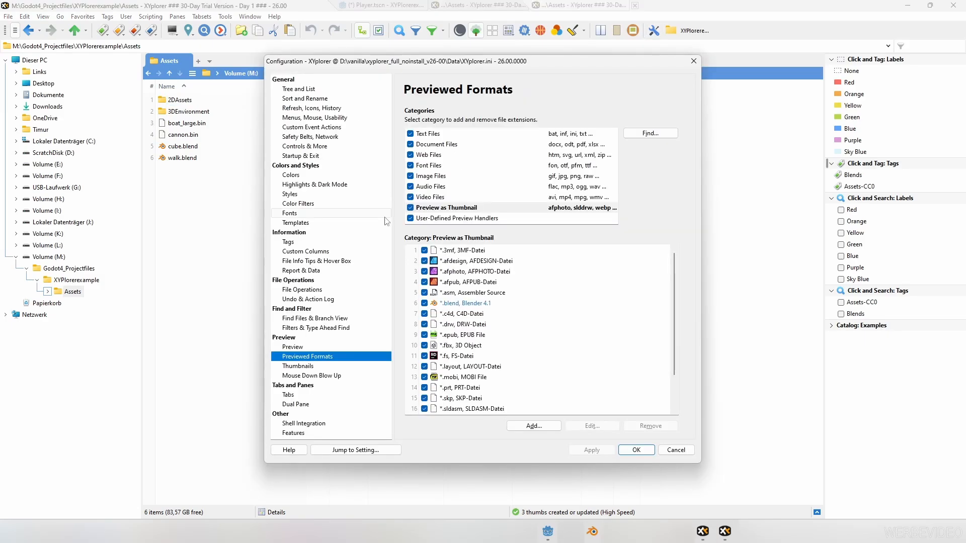
left_click(301, 261)
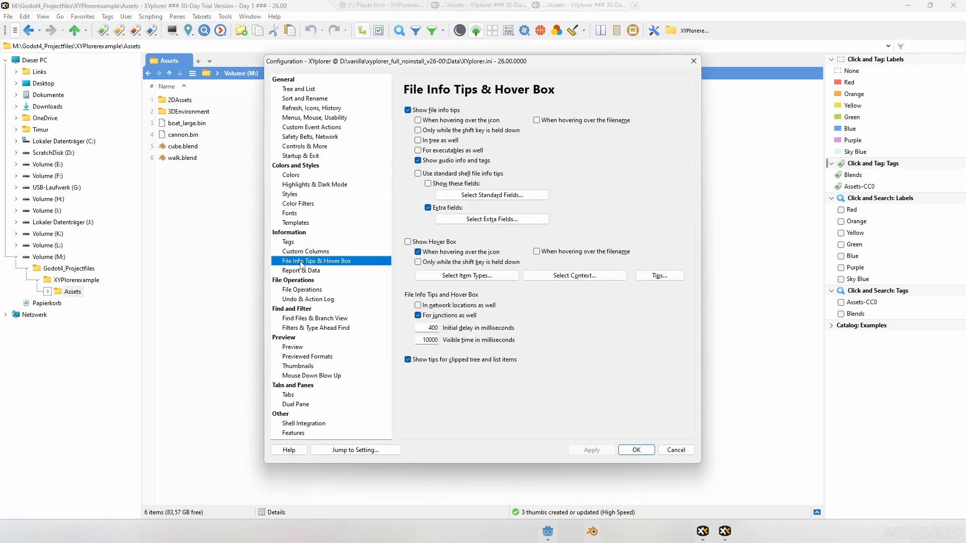
left_click(408, 242)
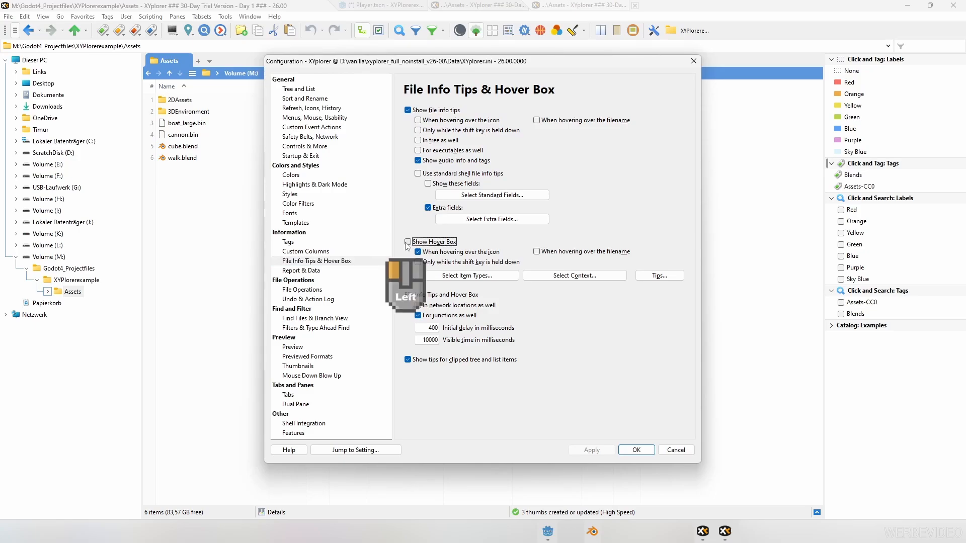
left_click(536, 252)
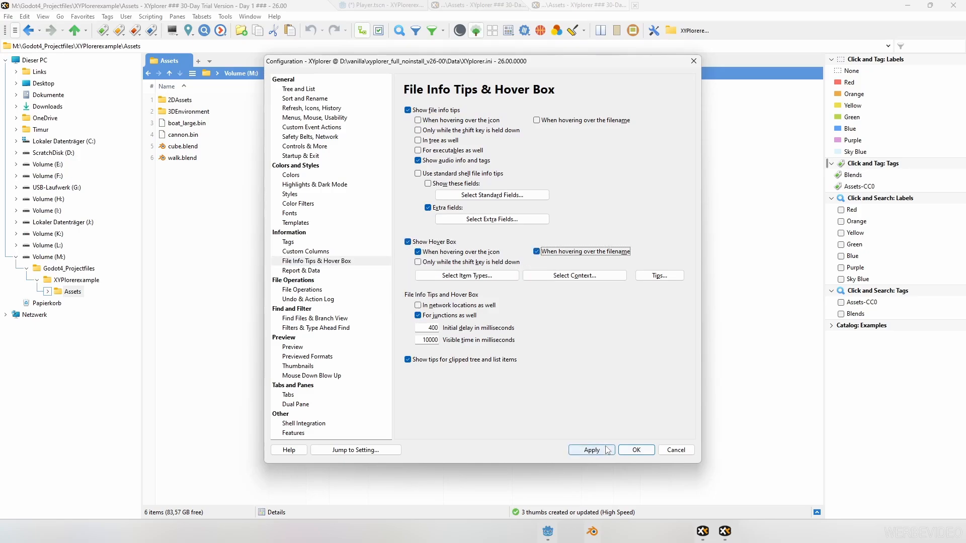
left_click(591, 450)
left_click(636, 450)
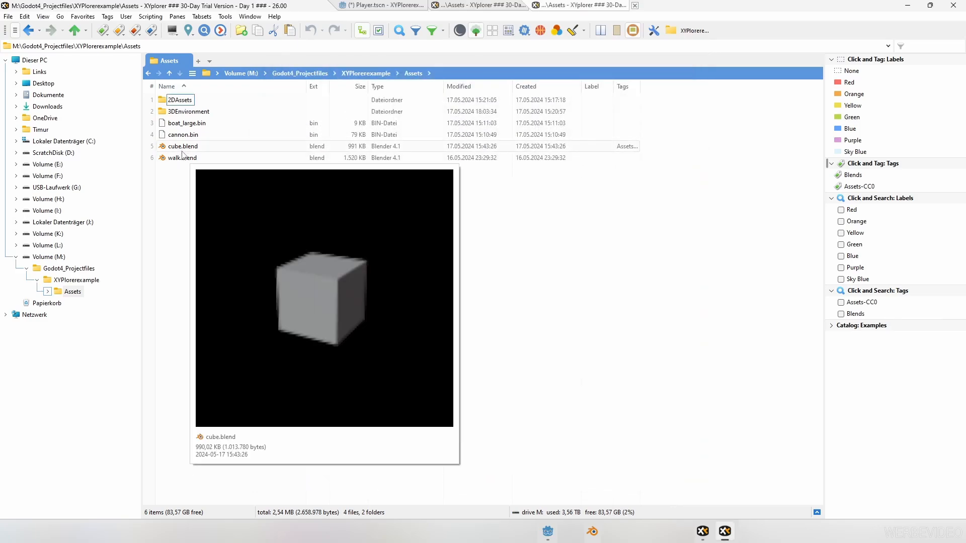
left_click(188, 160)
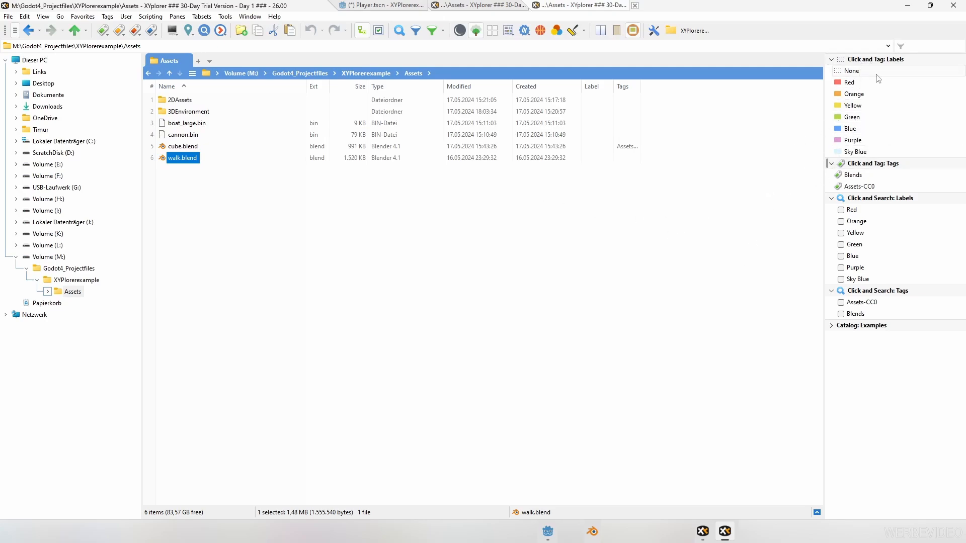
right_click(860, 63)
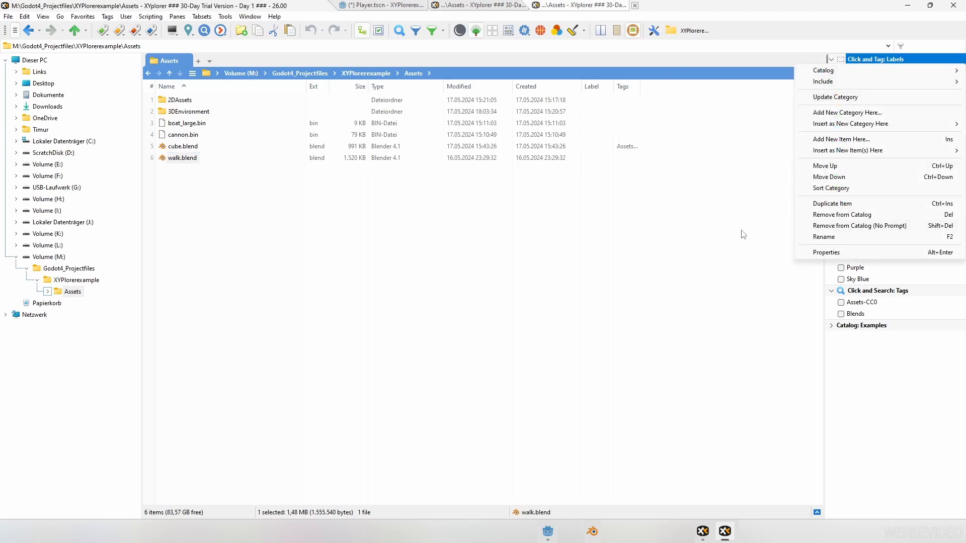
key("Escape")
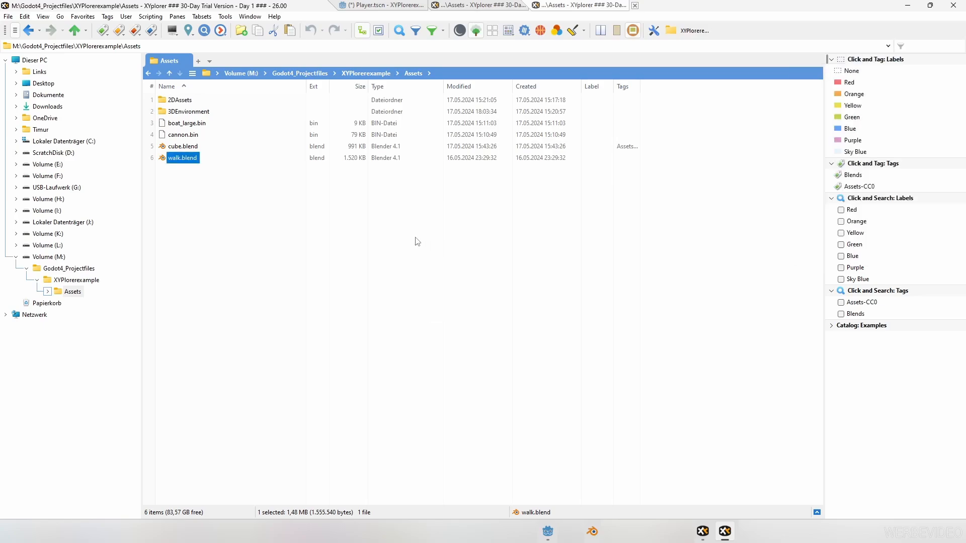
Delete all default color labels, from Red to Sky Blue, in the tag configuration
right_click(125, 31)
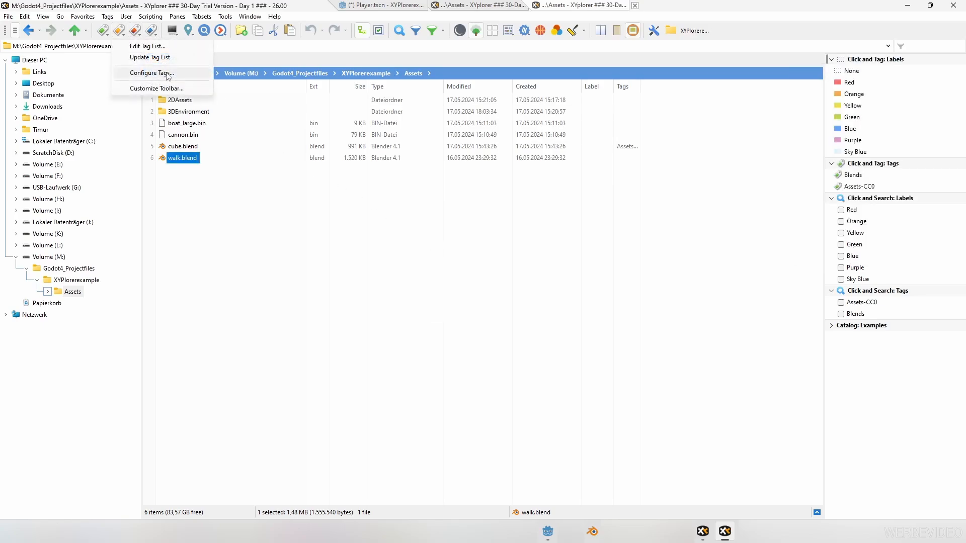
left_click(168, 76)
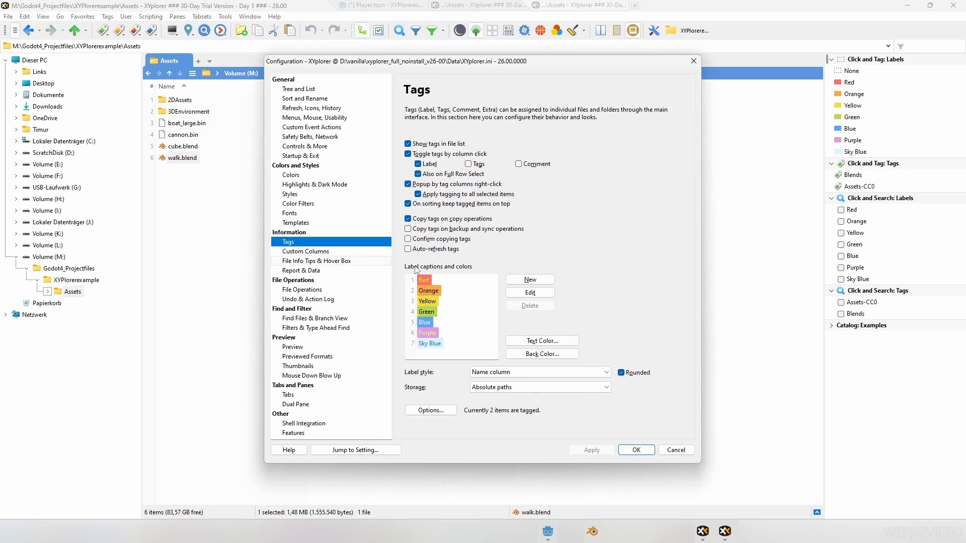
left_click(458, 294)
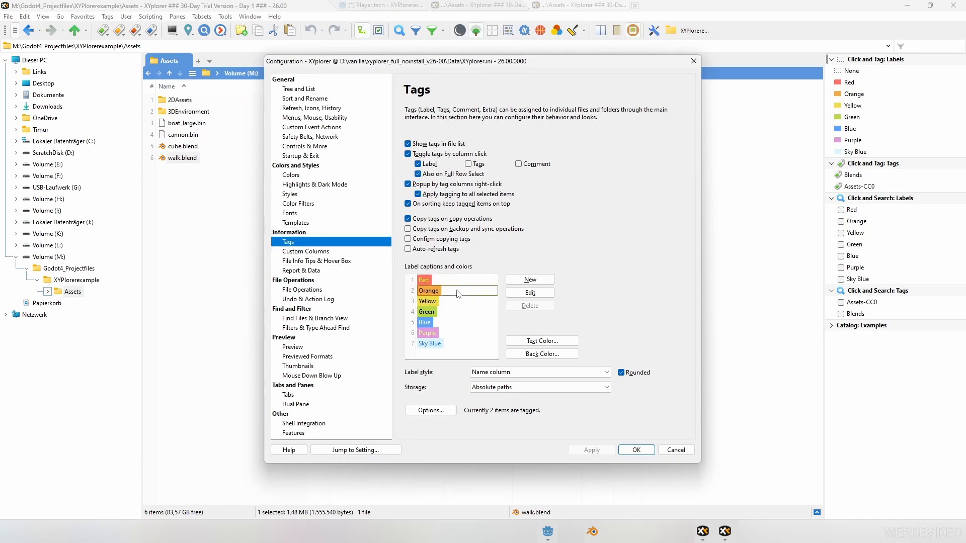
left_click(449, 346)
left_click(527, 307)
left_click(527, 306)
left_click(527, 306)
left_click(527, 306)
left_click(527, 306)
left_click(527, 306)
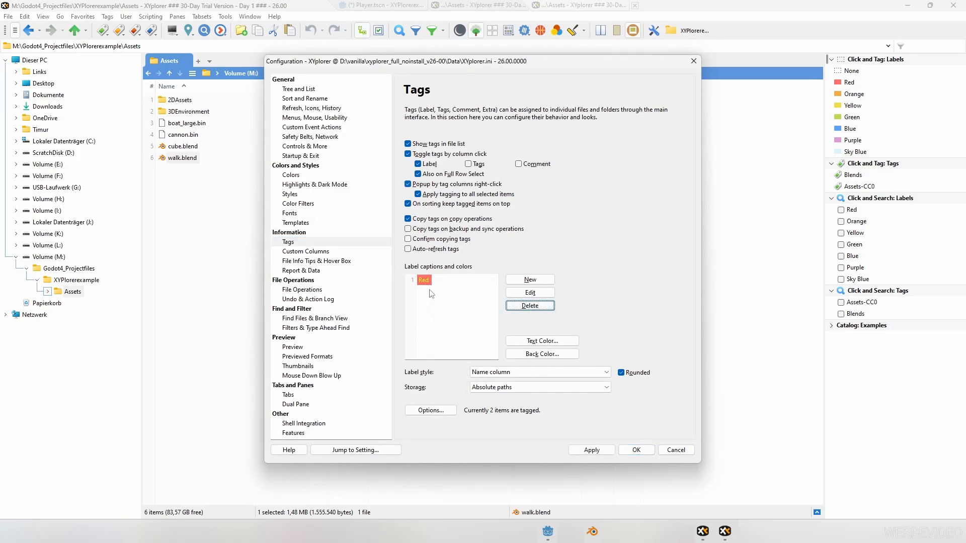
left_click(530, 306)
Create a new label named wip in the label captions and colors list
left_click(521, 280)
type("w")
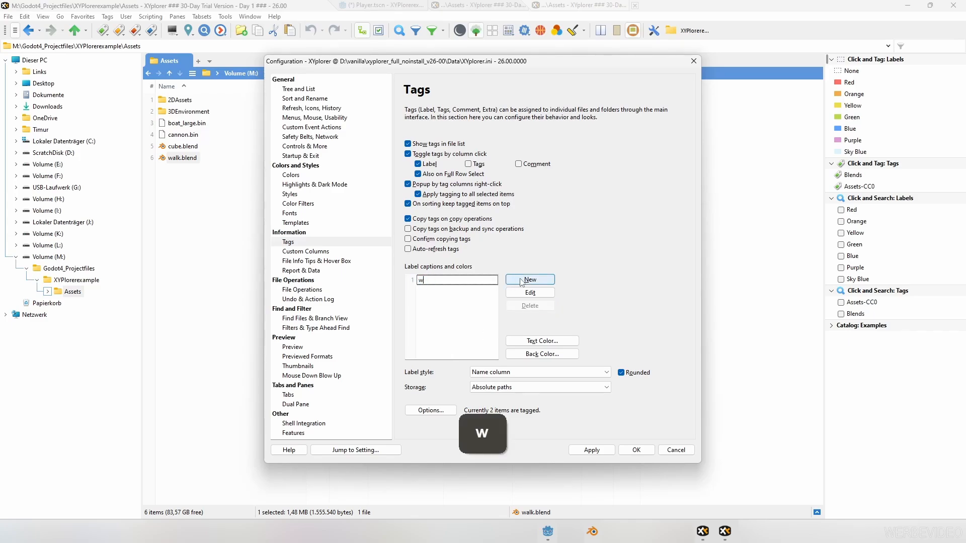
type("ip")
key("Return")
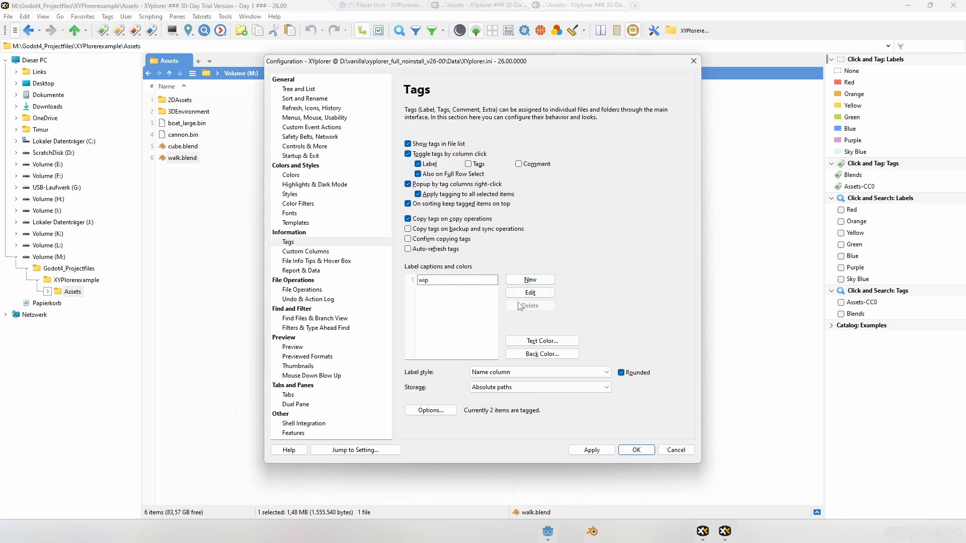
Give the wip label a magenta back color with hue 200, saturation 240 and luminance 148, and confirm its text color
left_click(542, 354)
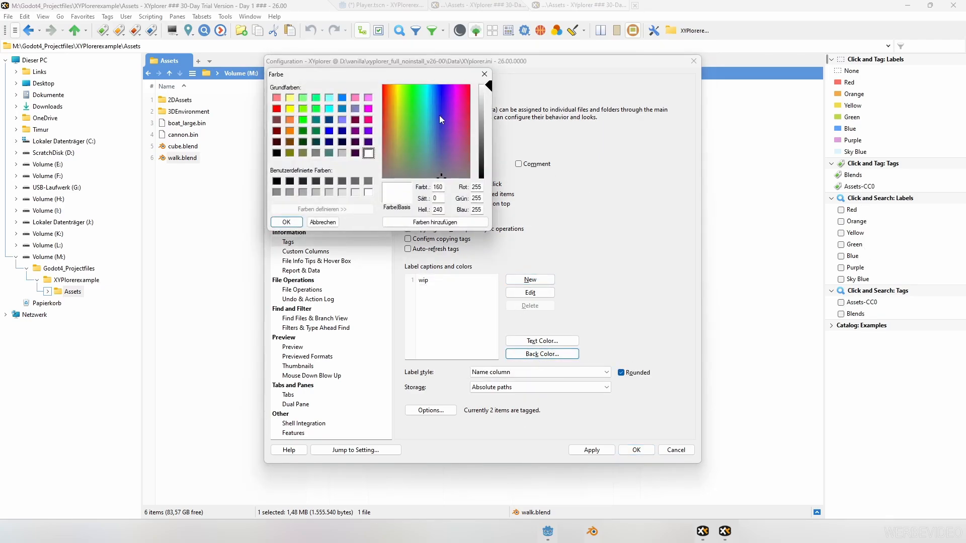
left_click(368, 109)
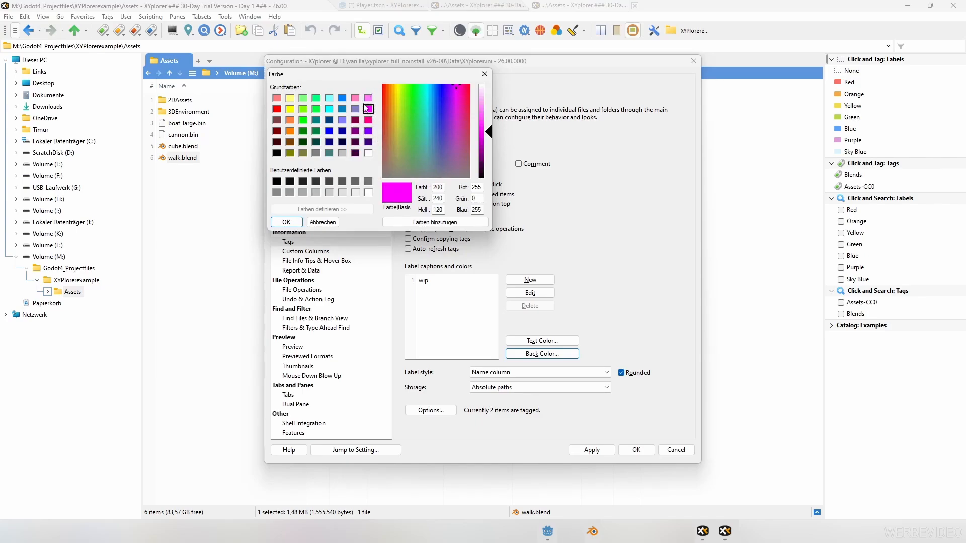
left_click(487, 127)
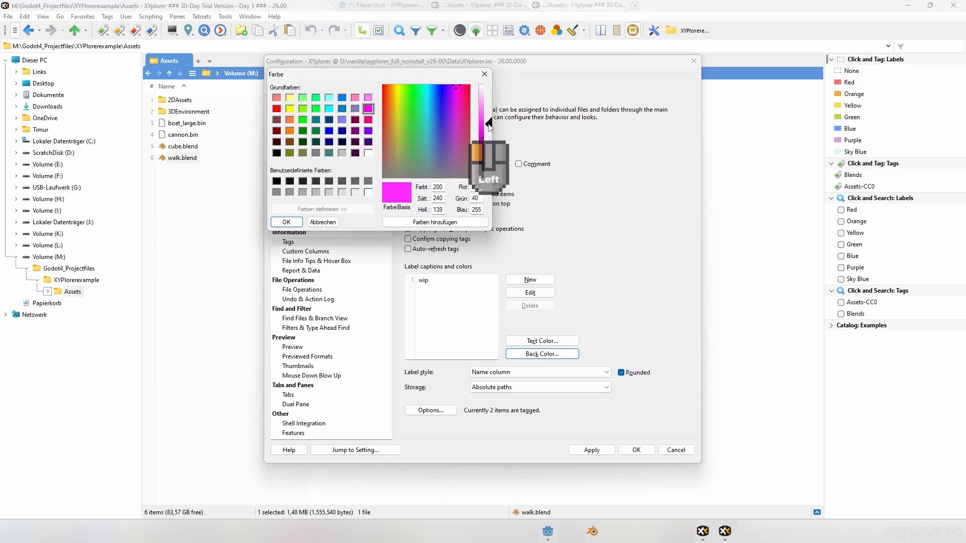
left_click(488, 120)
left_click(488, 122)
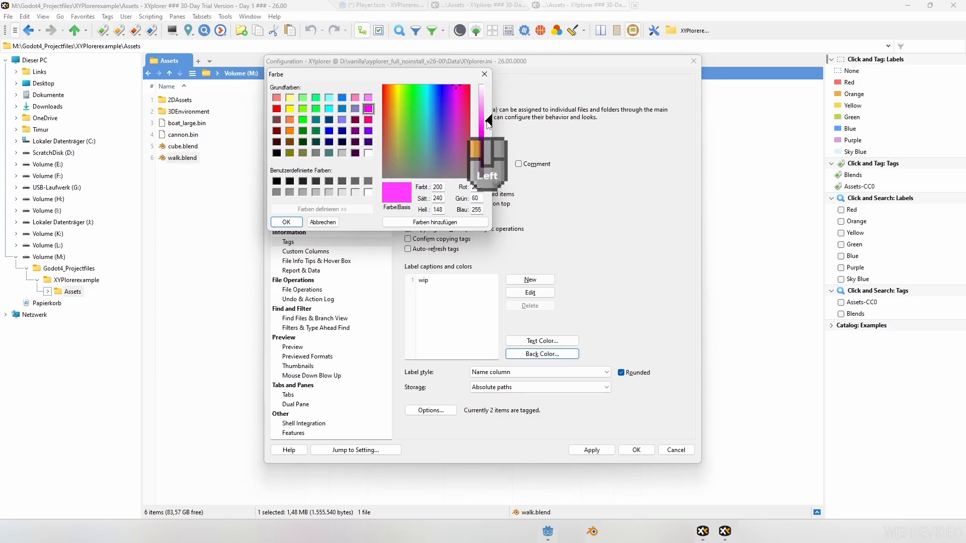
left_click(294, 221)
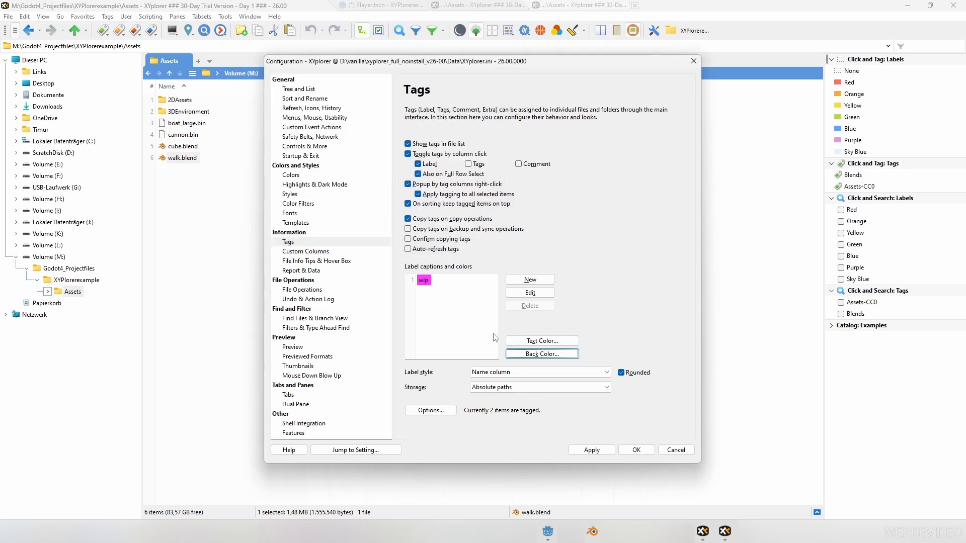
left_click(542, 341)
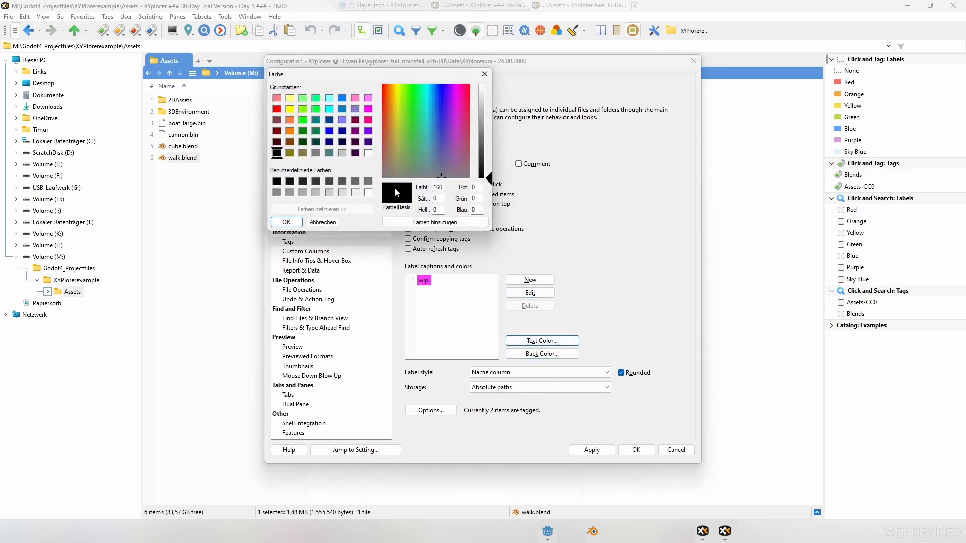
left_click(286, 221)
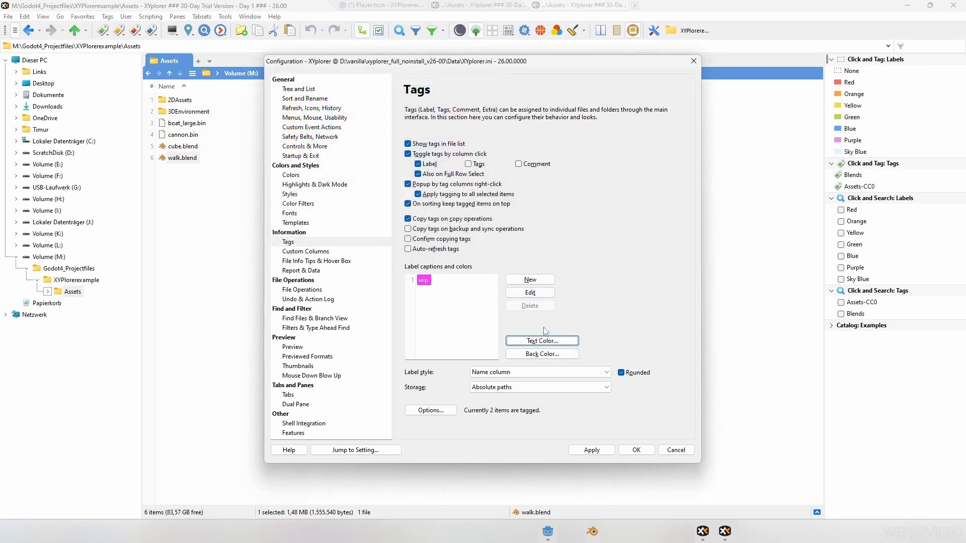
Add a second label with a green back color below wip and start another new label
left_click(528, 280)
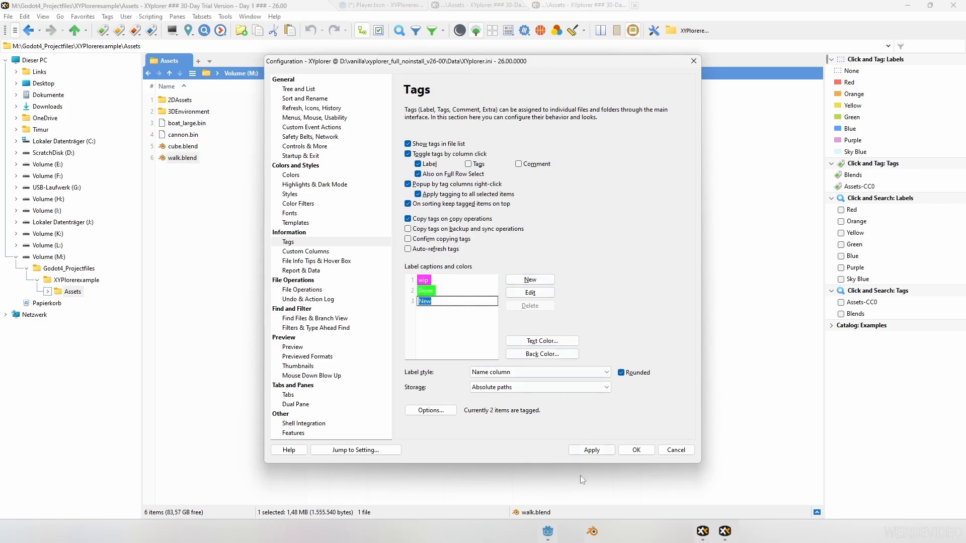
Switch to the Godot editor and show the available folder colors for the Assets folder
left_click(548, 532)
right_click(58, 372)
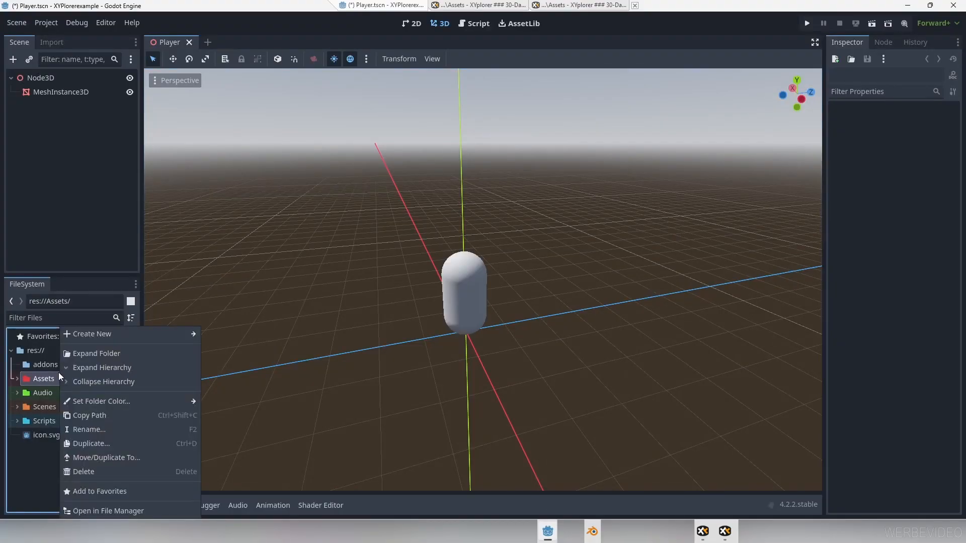
mouse_move(134, 400)
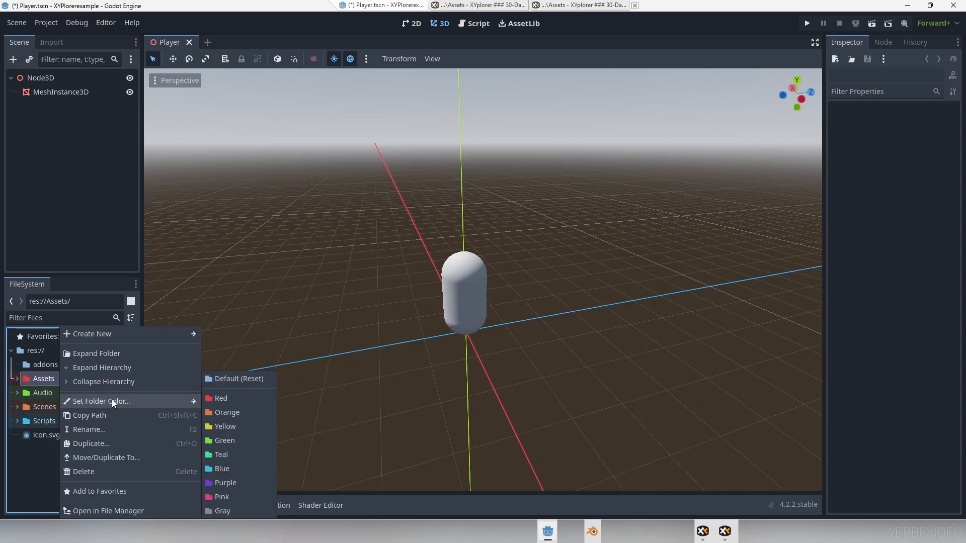
Switch back to XYplorer, apply the new label captions and colors, and close the configuration
left_click(694, 467)
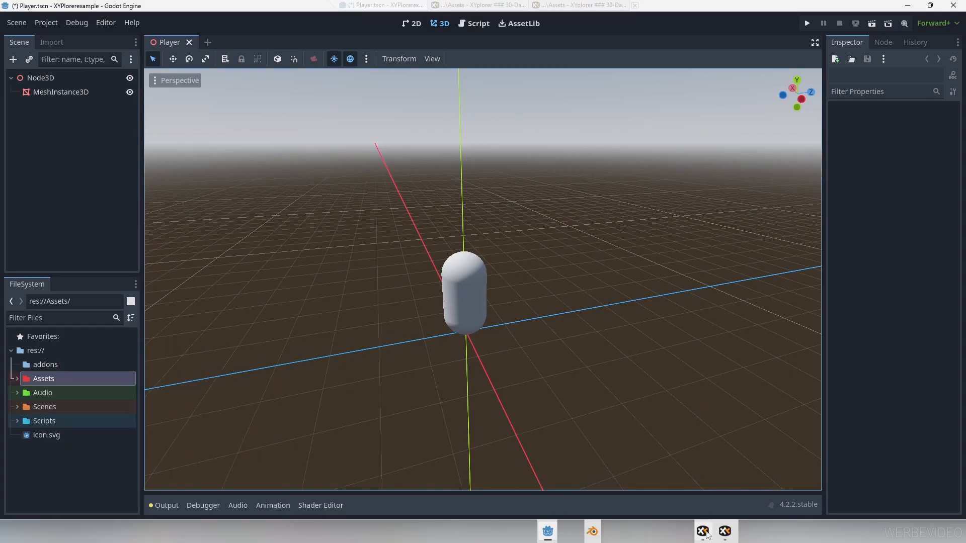
left_click(703, 531)
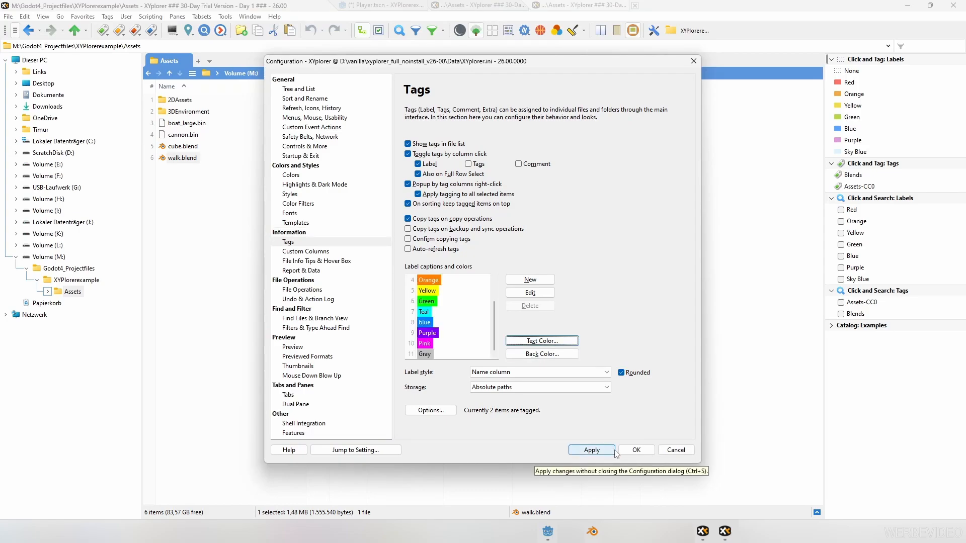
left_click(613, 451)
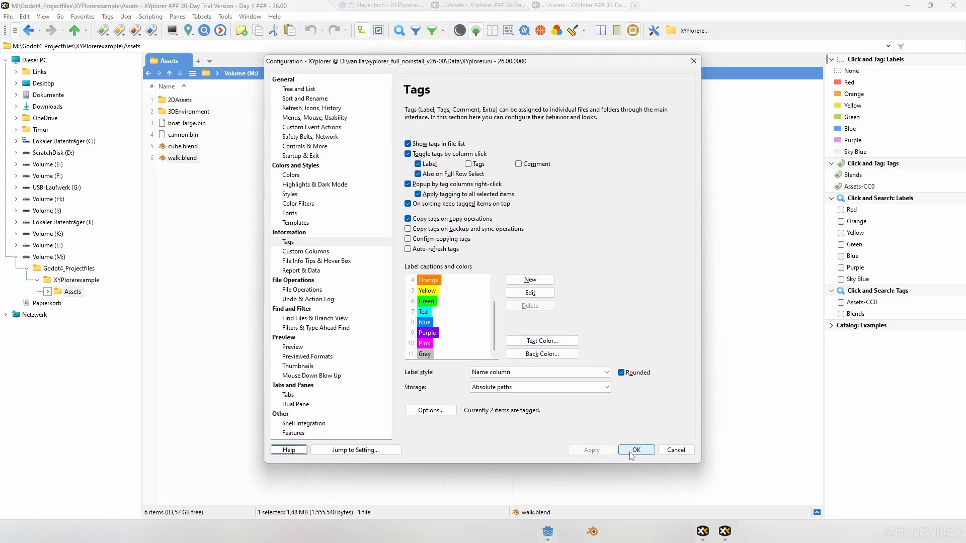
left_click(636, 450)
Assign the wip label to cube.blend in the Assets folder and save the settings
left_click(586, 147)
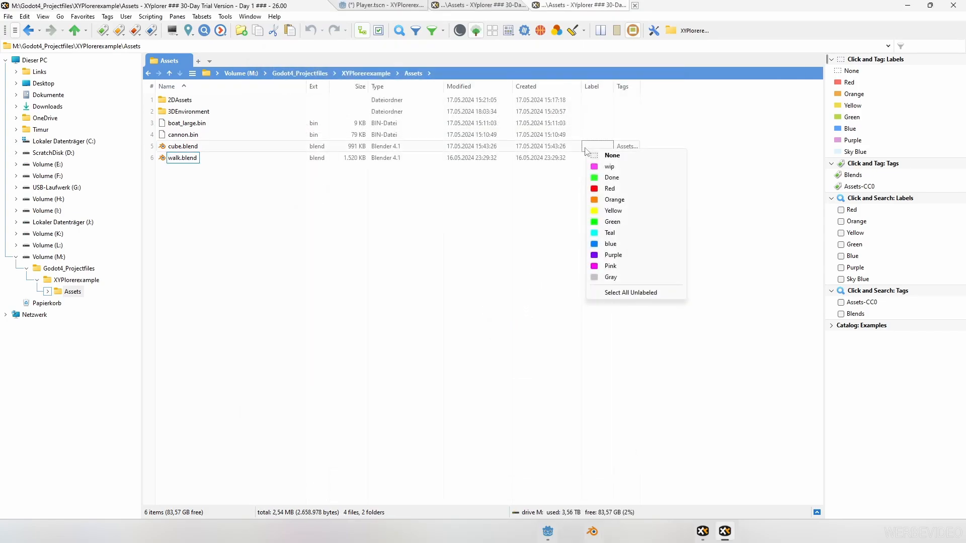
left_click(623, 174)
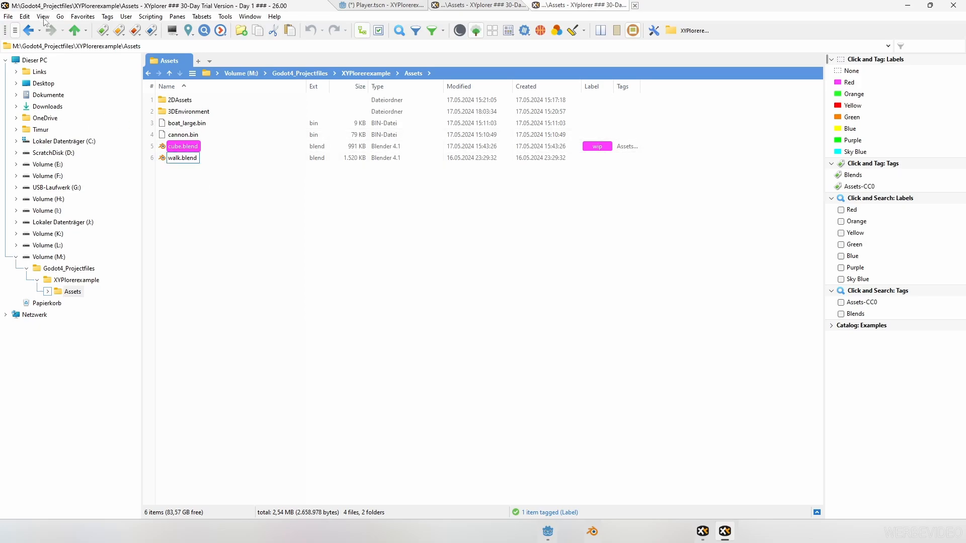
left_click(8, 17)
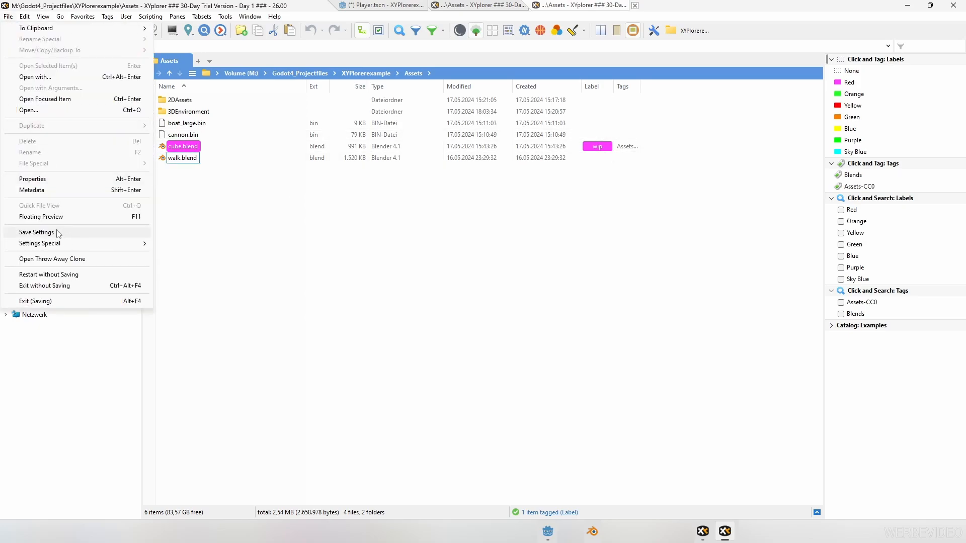
left_click(58, 233)
Update the Click and Tag: Labels and Click and Search: Labels categories in the Catalog with the new labels
right_click(865, 61)
left_click(854, 95)
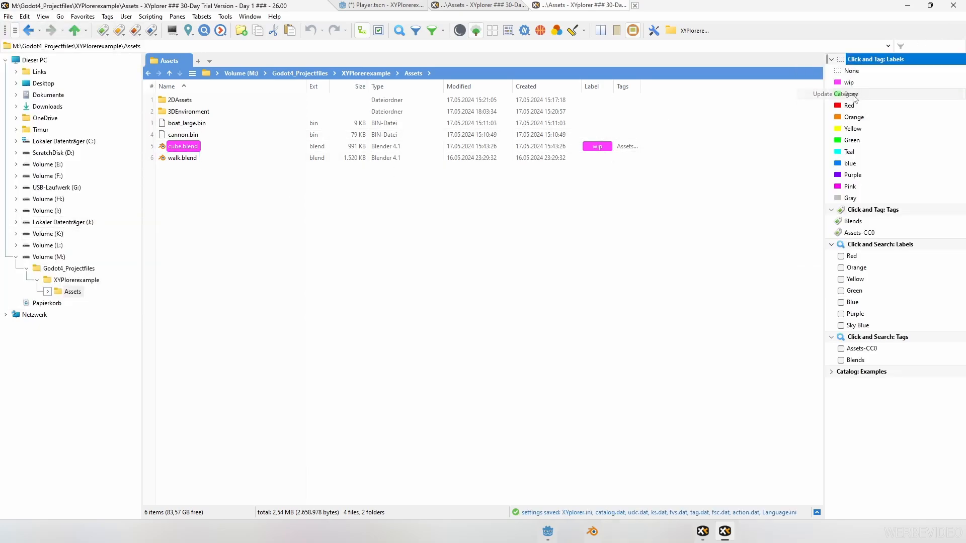
right_click(875, 245)
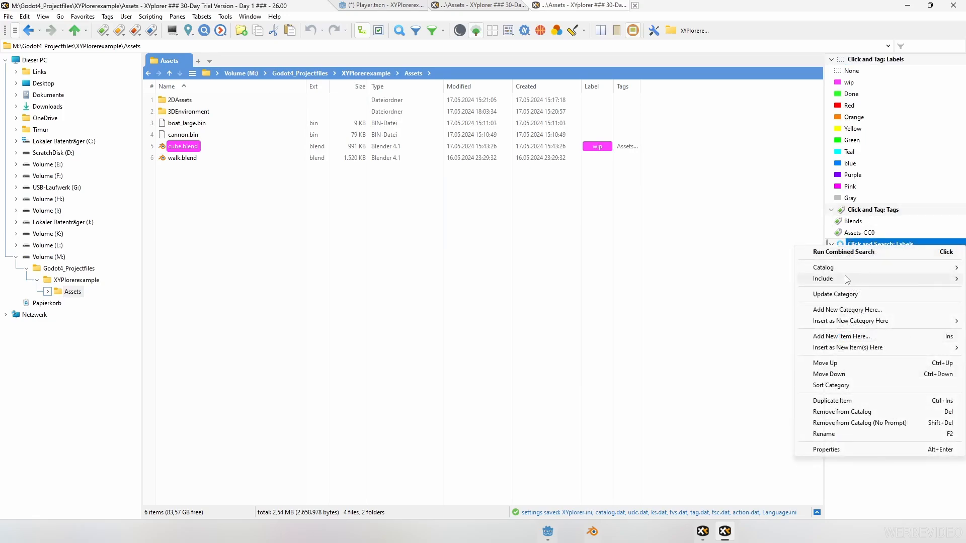
left_click(834, 295)
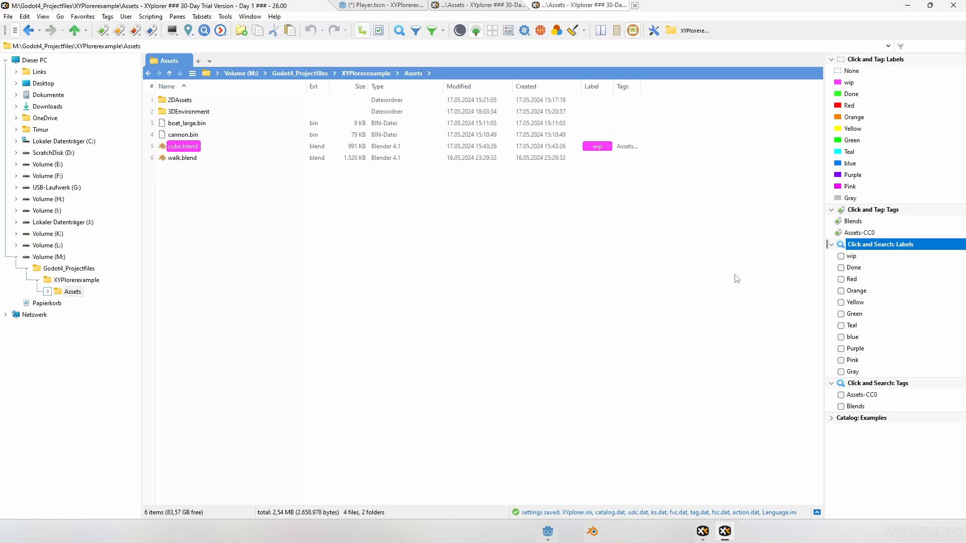
Customize the toolbar by adding the Rapid Access button at its start
right_click(5, 33)
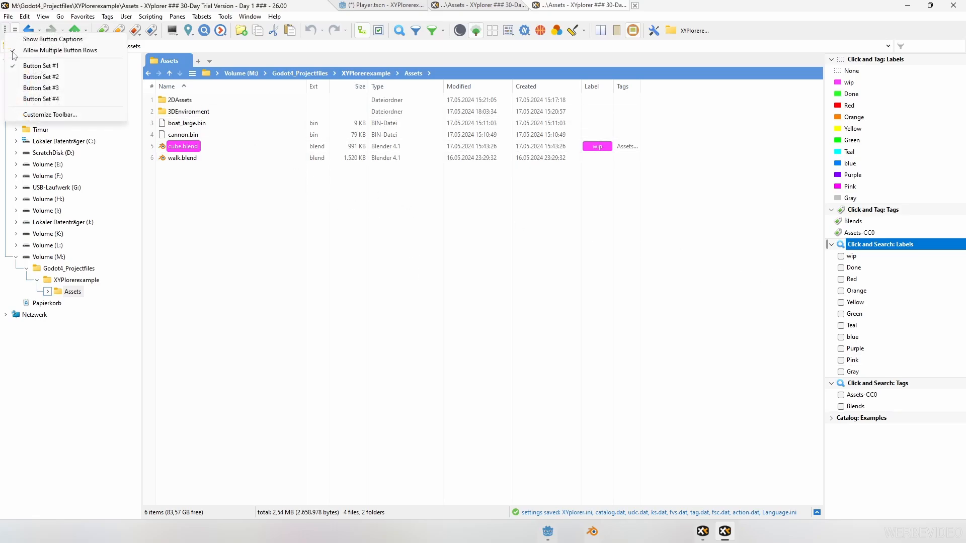
left_click(41, 115)
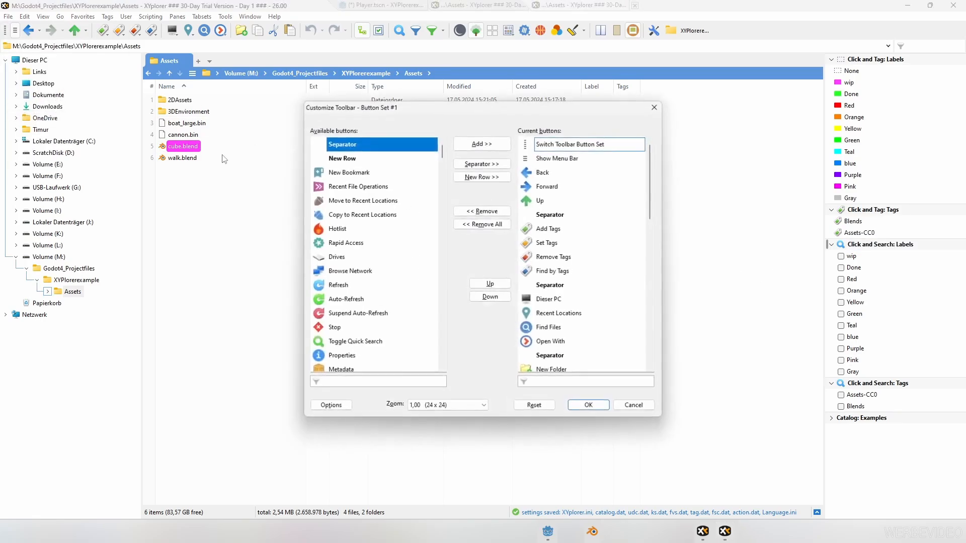
left_click(333, 244)
left_click(481, 144)
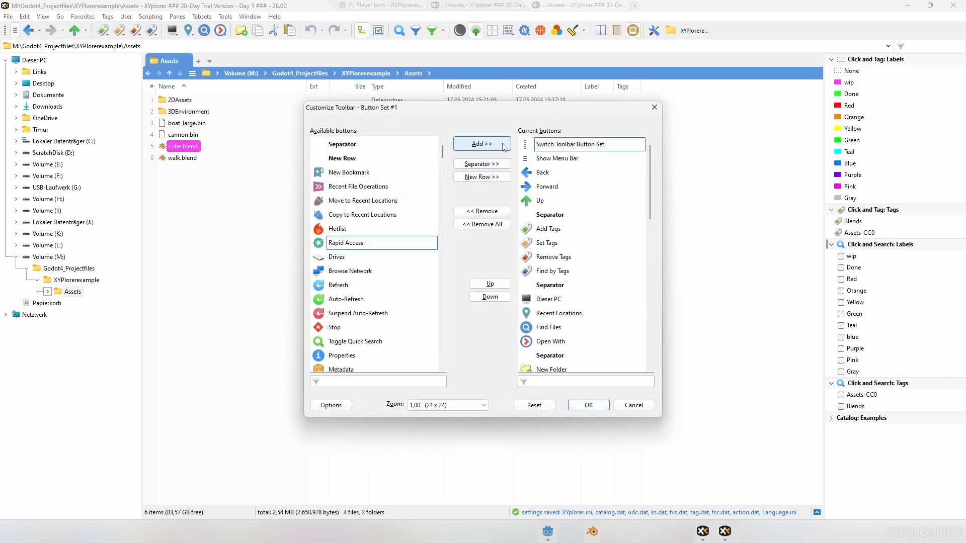
key("Return")
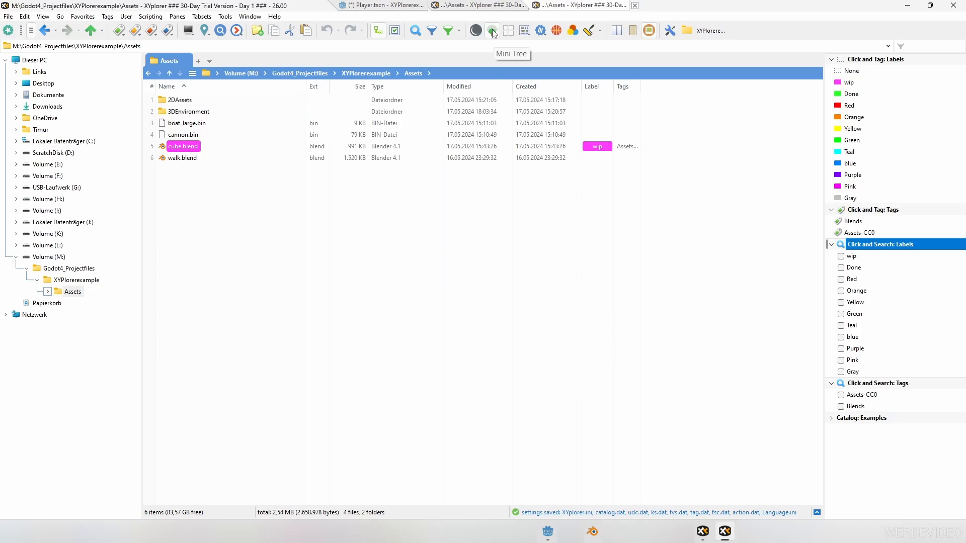
Show Rapid Access in the tree, add the XYPlorerexample folder from Godot4_Projectfiles to it, and open that entry
left_click(8, 30)
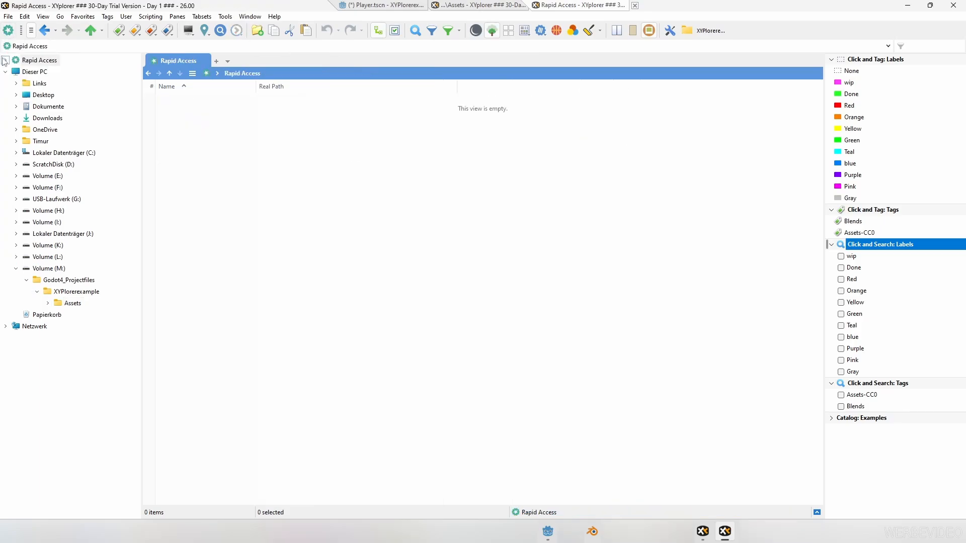
left_click(5, 61)
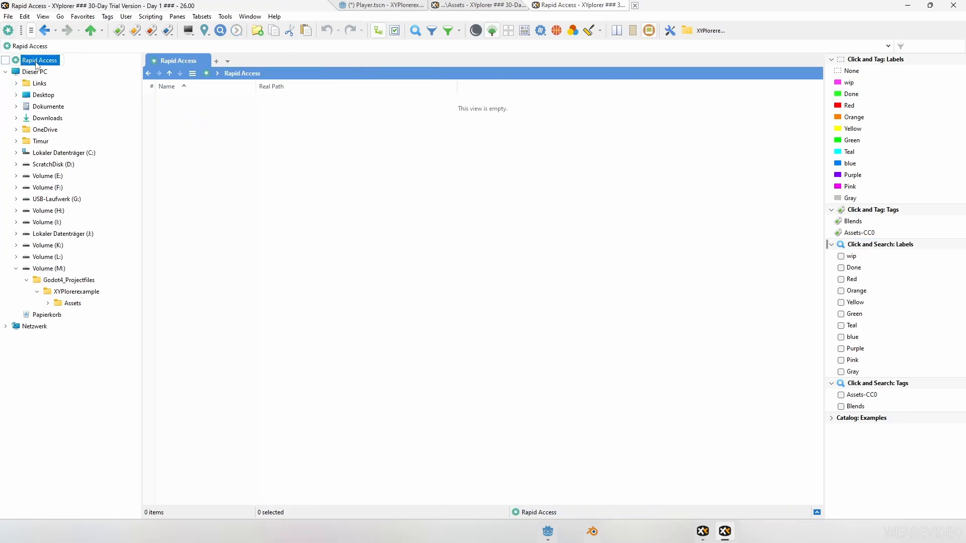
left_click(61, 292)
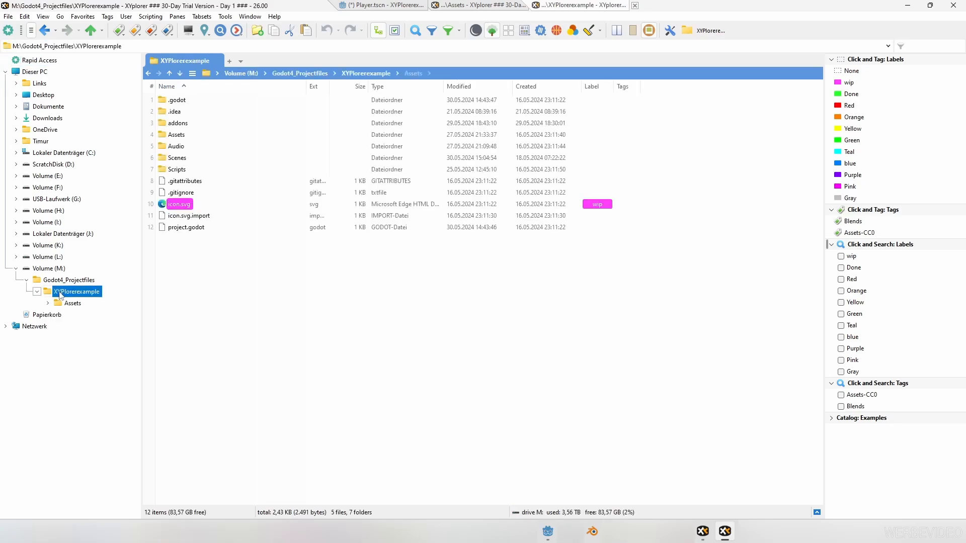
left_click_drag(82, 296, 47, 63)
left_click(52, 73)
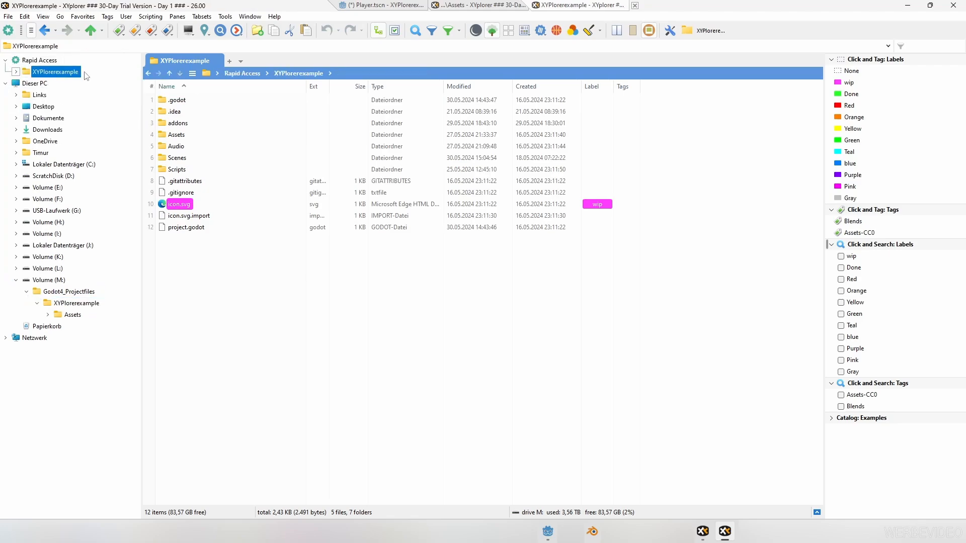
Rename the project folder's toolbar bookmark to XYPlorerexample
right_click(705, 34)
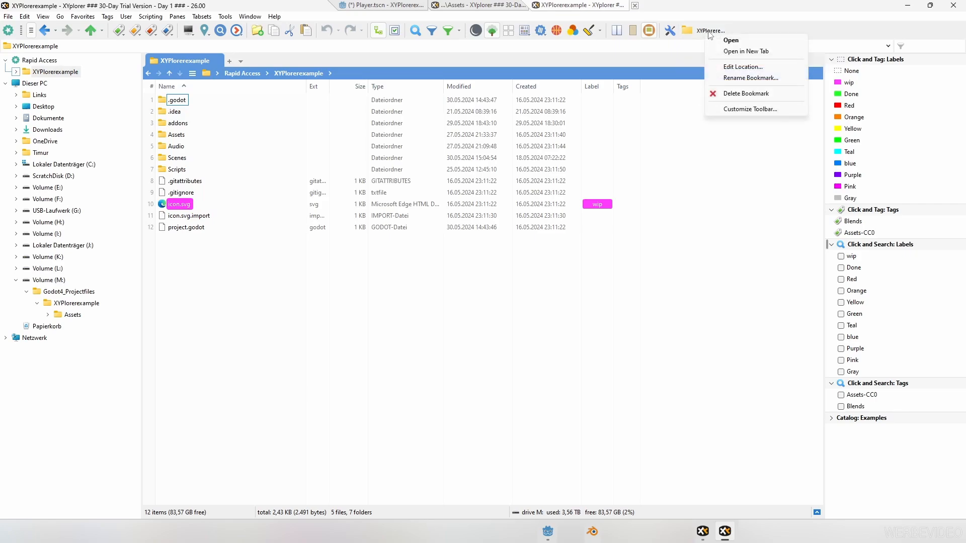
left_click(739, 79)
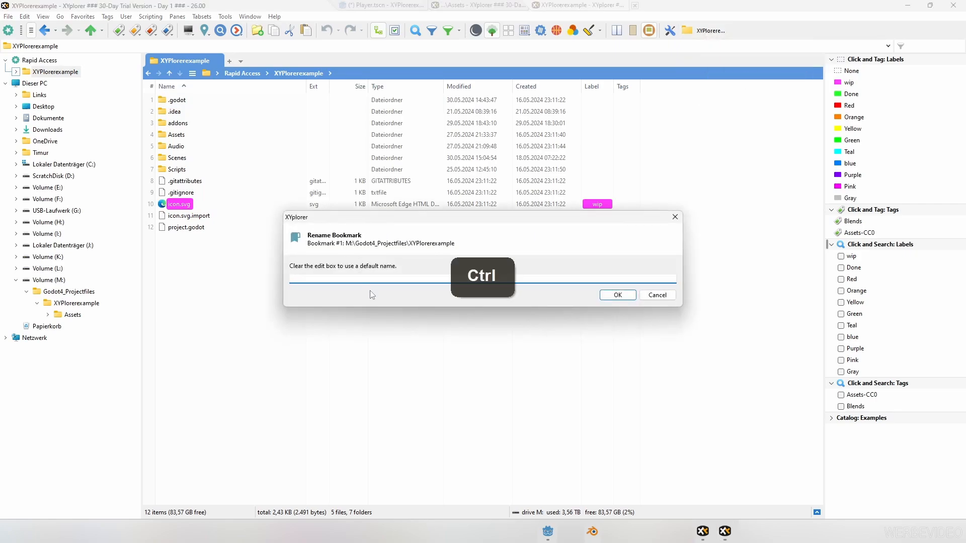
type("XYPlorerexample")
left_click(610, 296)
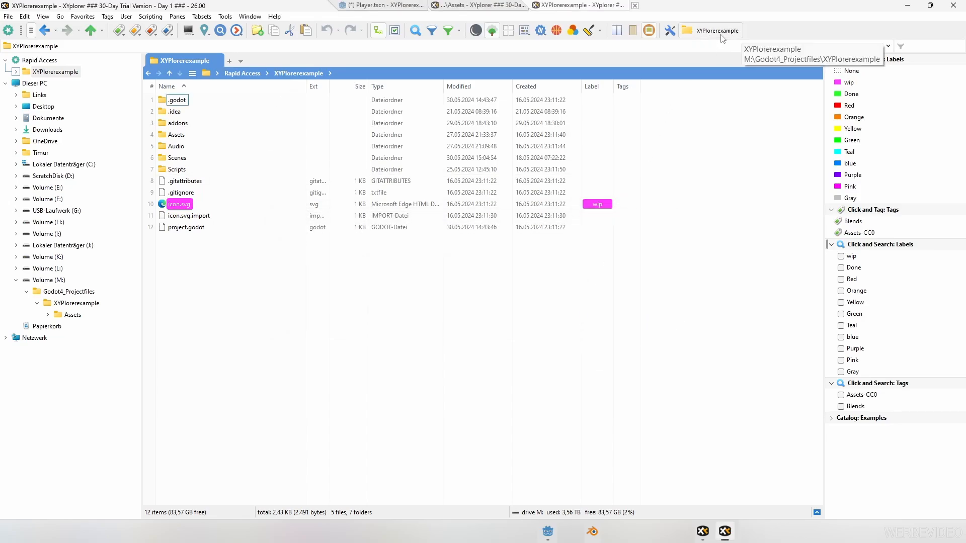
View the Rapid Access contents and go to the real path of its XYPlorerexample entry
left_click(246, 76)
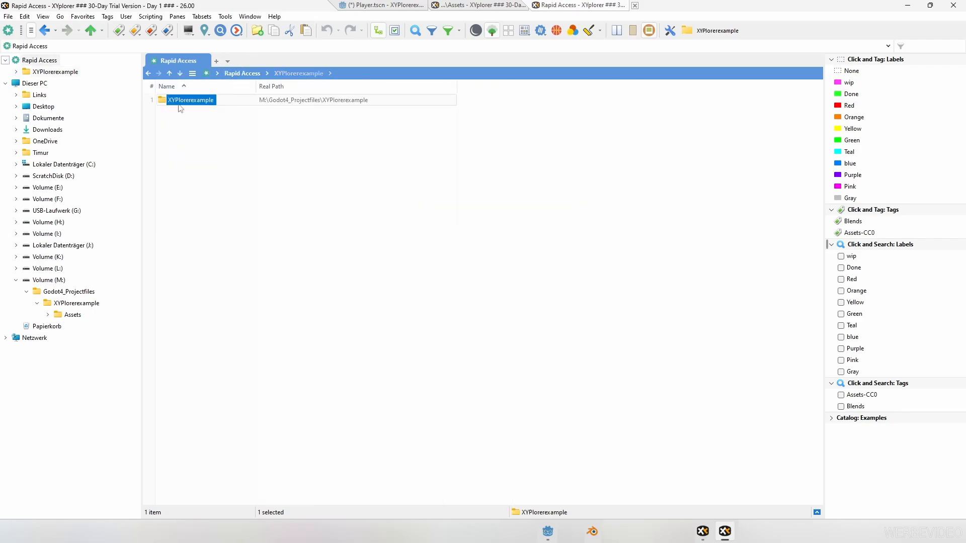
left_click(166, 102)
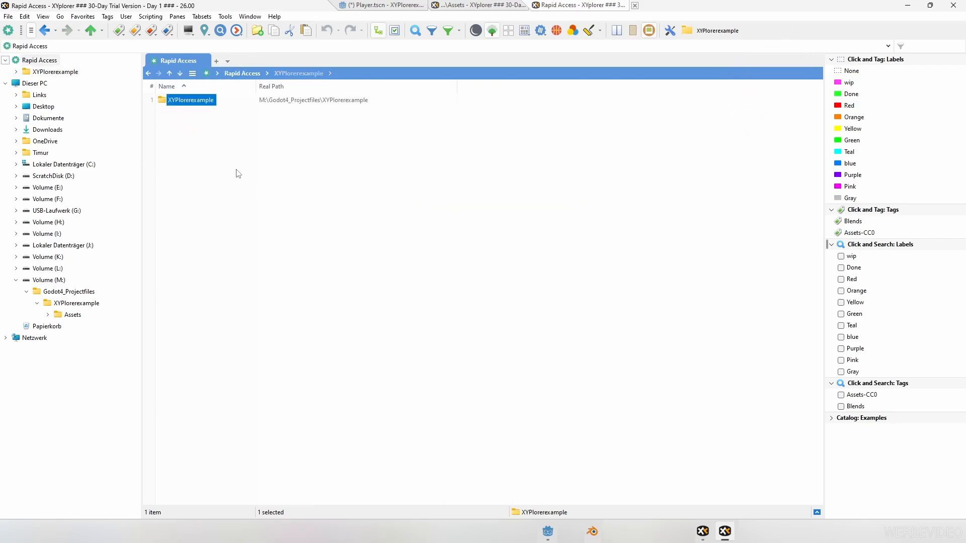
right_click(46, 72)
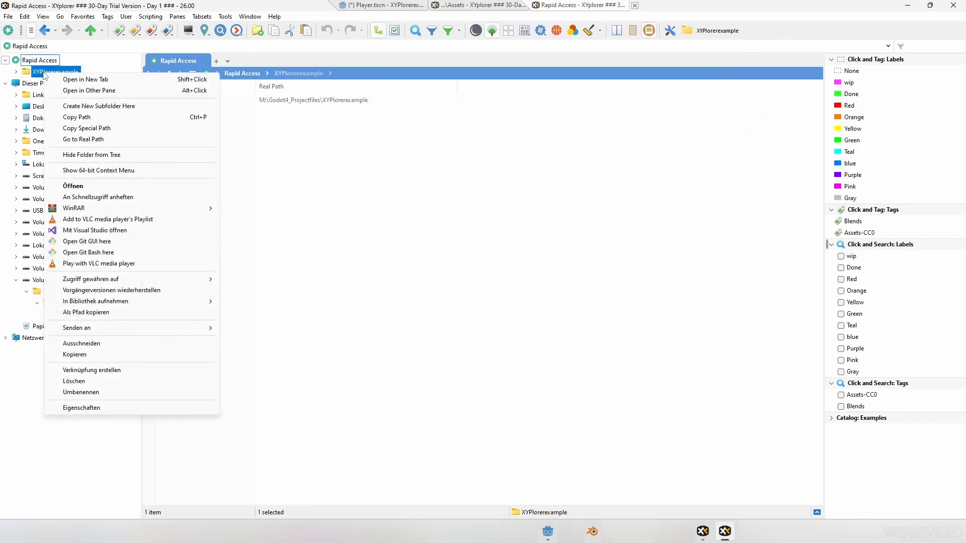
left_click(90, 140)
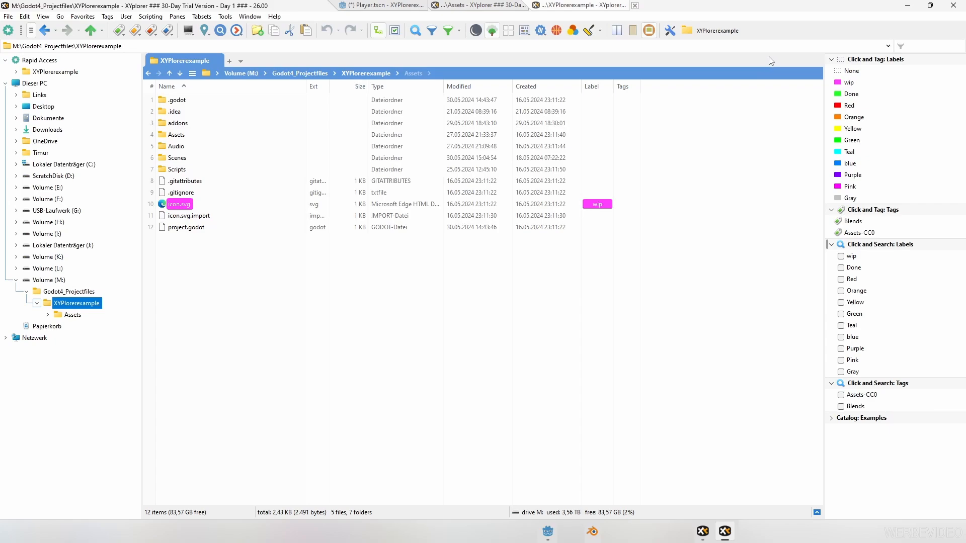
Customize the toolbar by adding a new row at the end of the list with User Button #1 in it
right_click(750, 33)
left_click(787, 113)
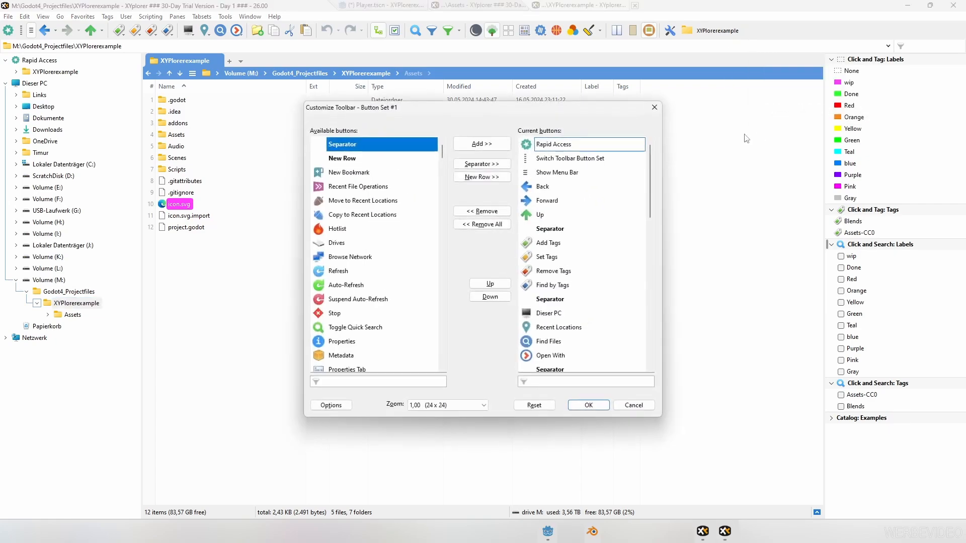
left_click_drag(443, 153, 441, 290)
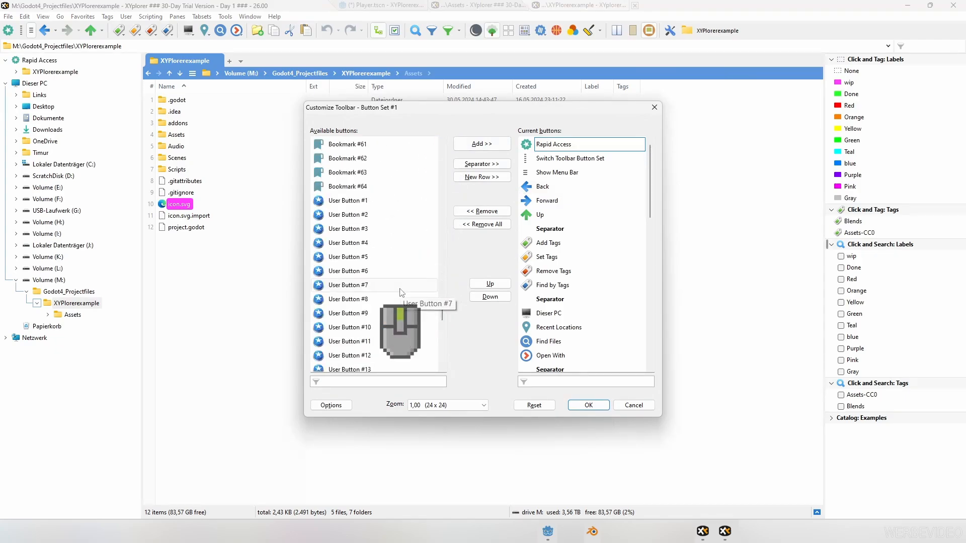
left_click(360, 201)
left_click_drag(648, 166, 649, 358)
left_click(560, 355)
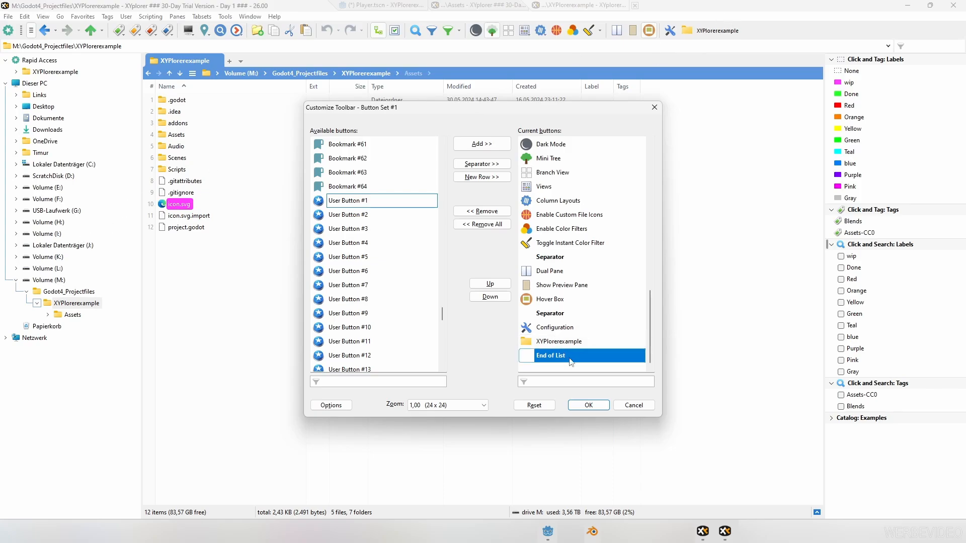
left_click(486, 181)
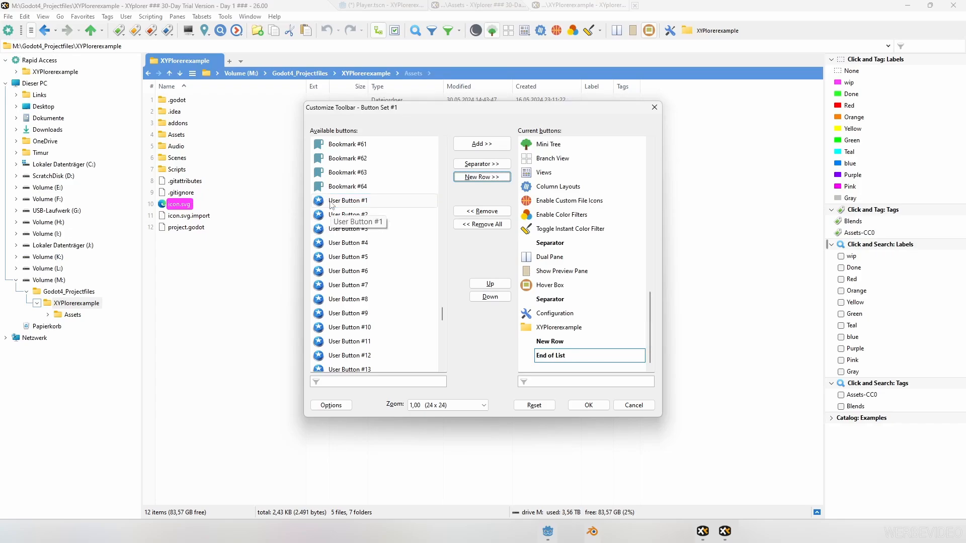
left_click(347, 200)
left_click(481, 144)
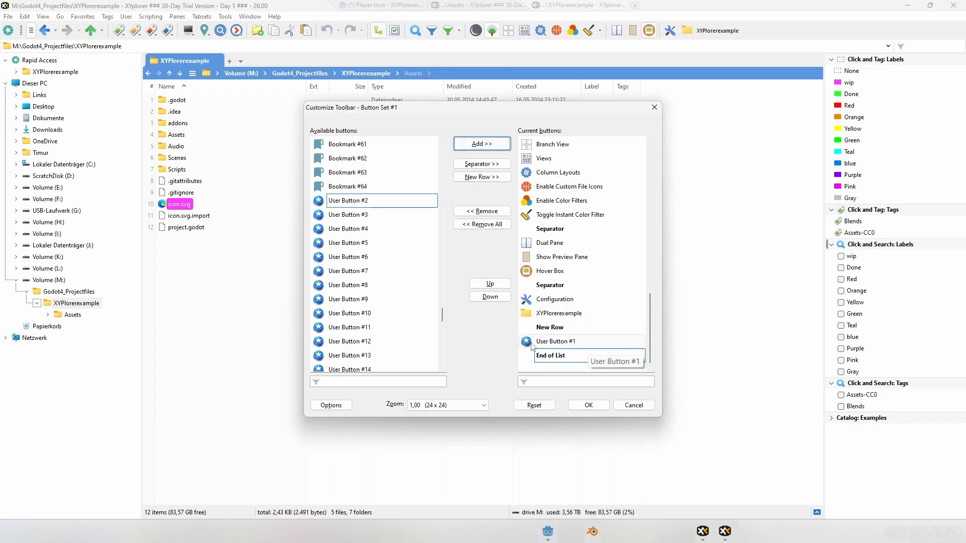
left_click(588, 405)
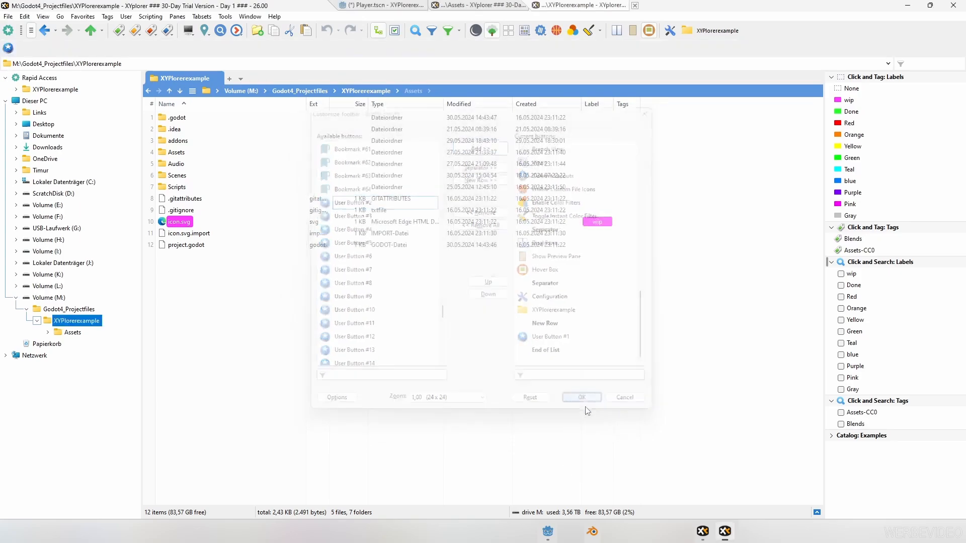
Edit User Button #1 in the second toolbar row and name it "text:Godot Projects"
right_click(8, 51)
left_click(22, 67)
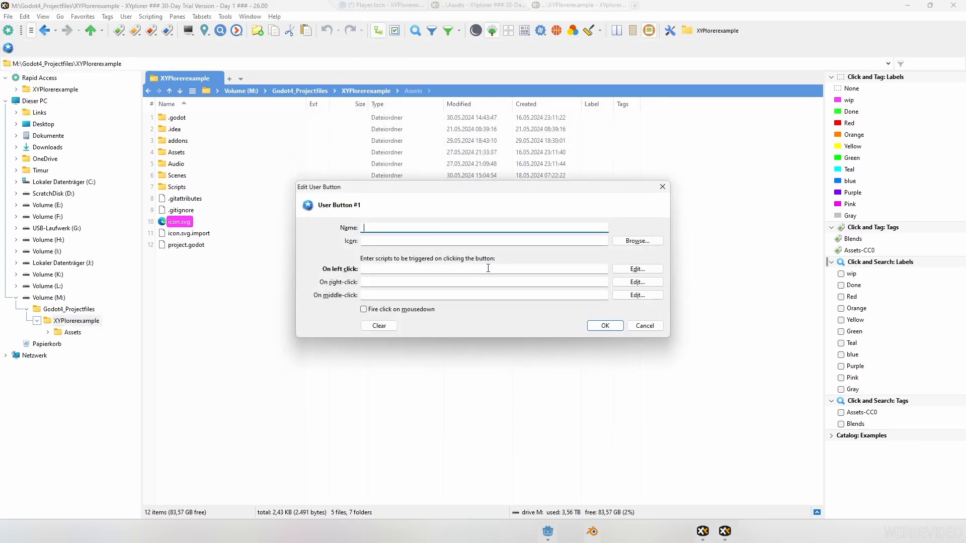
type("Godot")
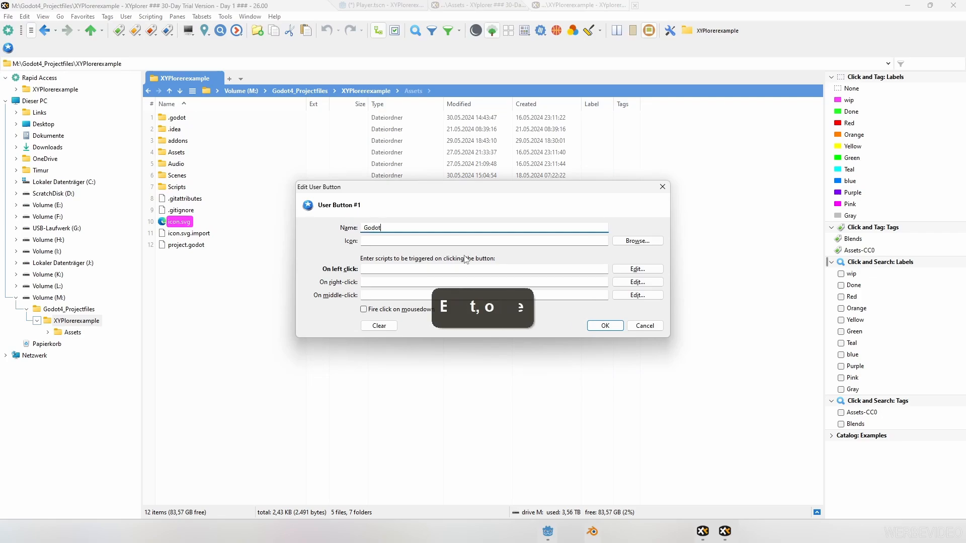
type(" Projects")
key("Left")
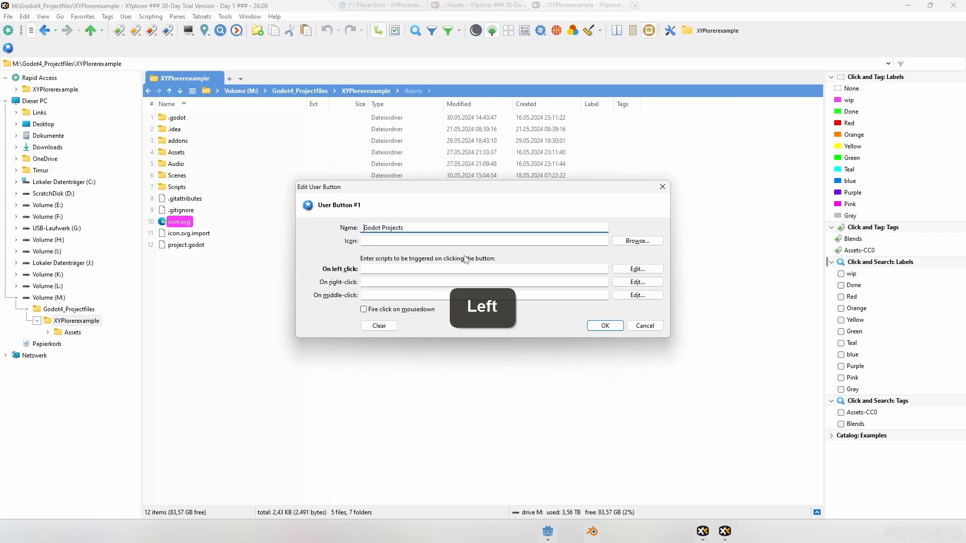
type("text:")
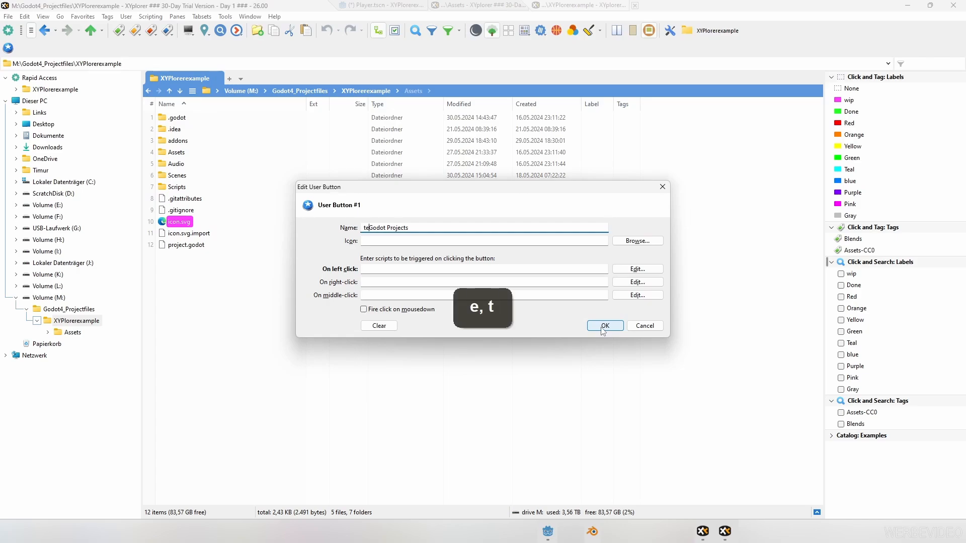
left_click(605, 327)
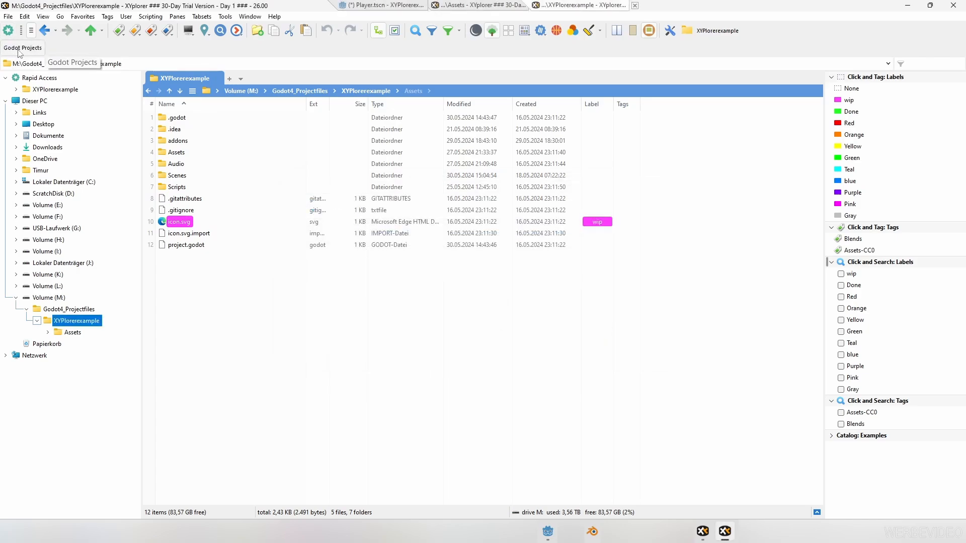
Remove the "text:" prefix from User Button #1's name so that it reads "Godot Projects"
left_click(19, 51)
left_click(369, 229)
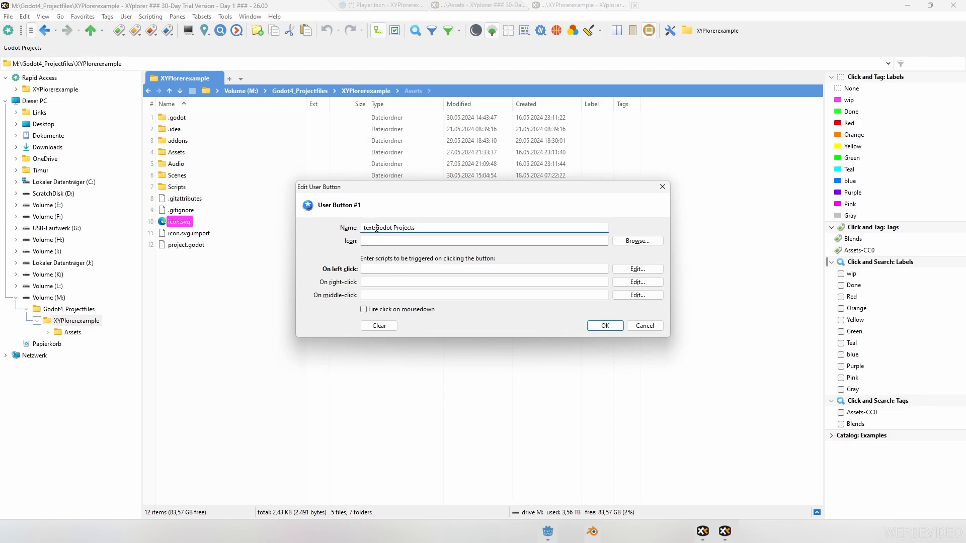
key("shift+Home")
key("BackSpace")
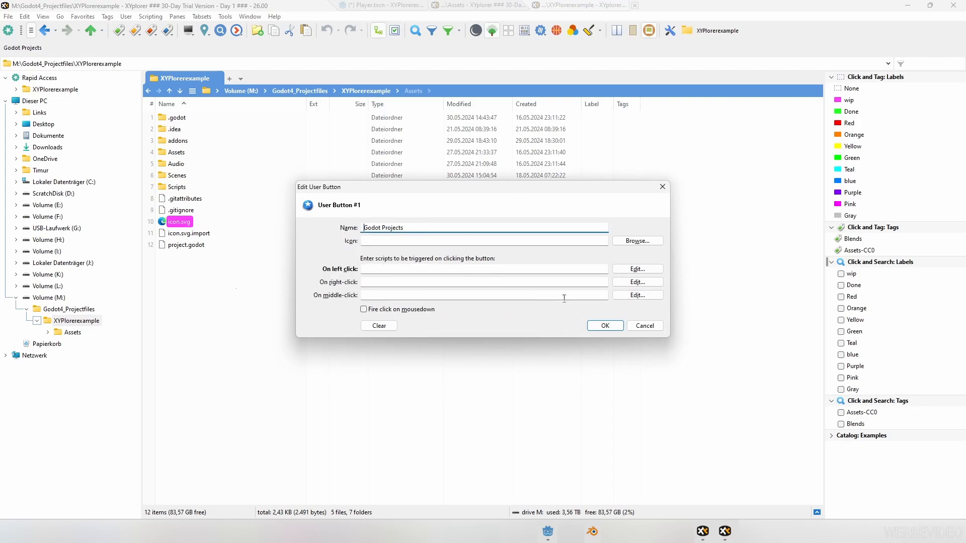
left_click(604, 325)
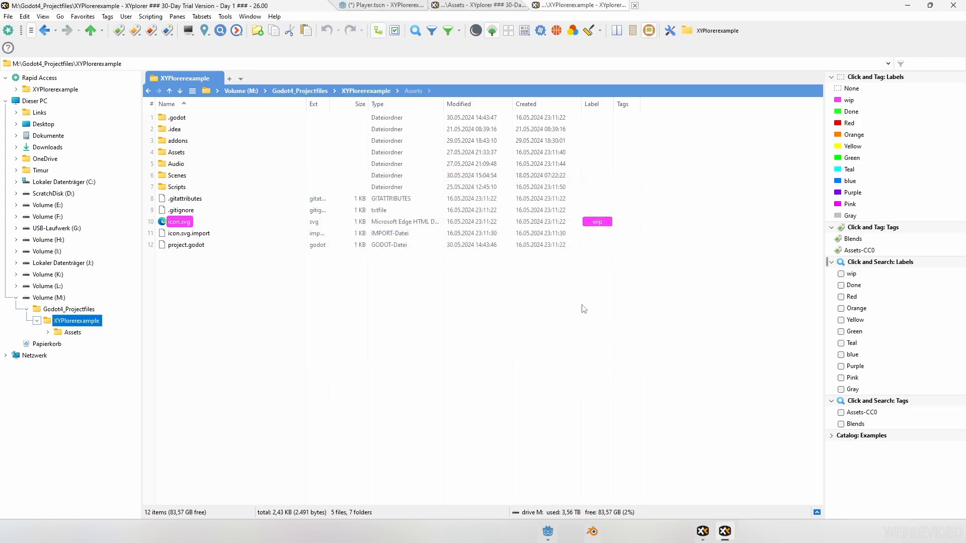
Set the Godot Projects button's icon to Project_Godot_my version.ico from the Data\Icons folder
left_click(10, 49)
left_click(627, 242)
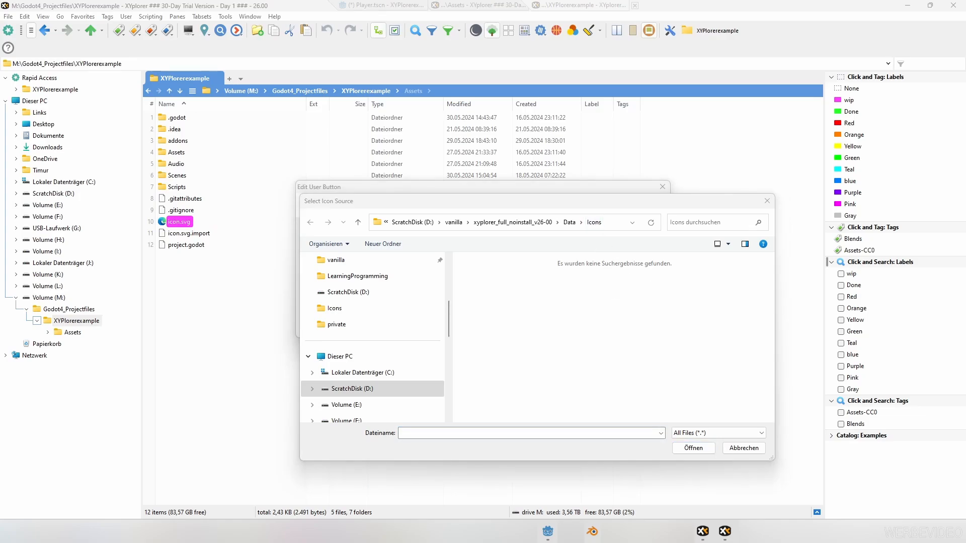
left_click_drag(965, 372, 515, 353)
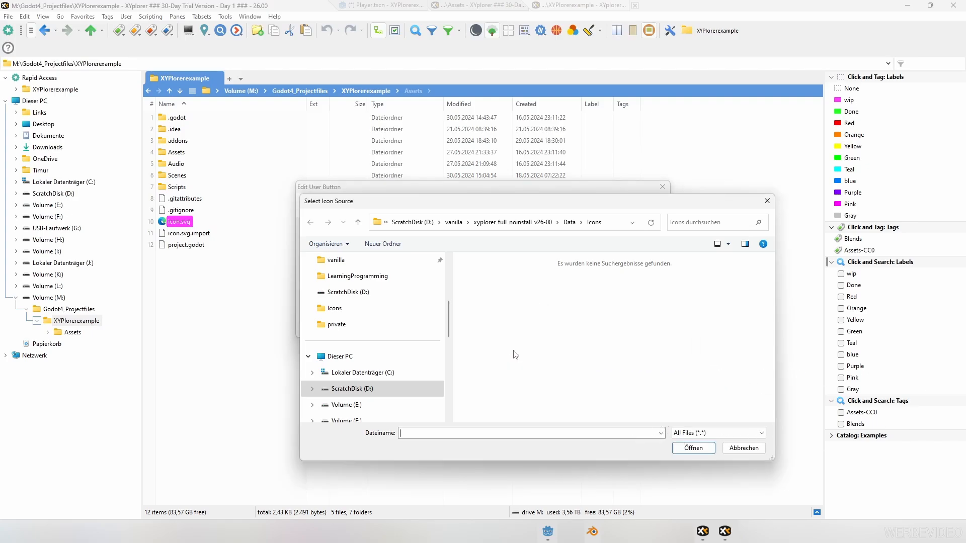
left_click(536, 355)
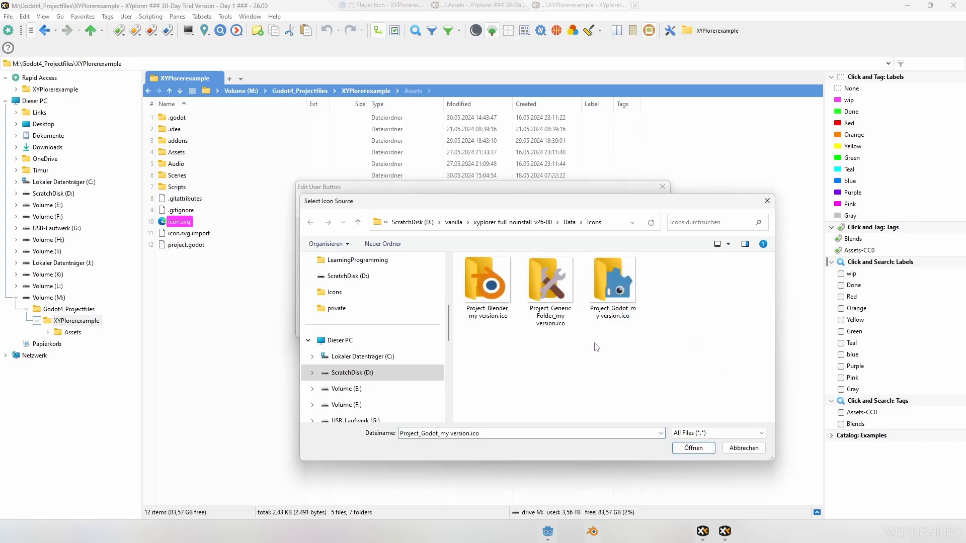
left_click(613, 301)
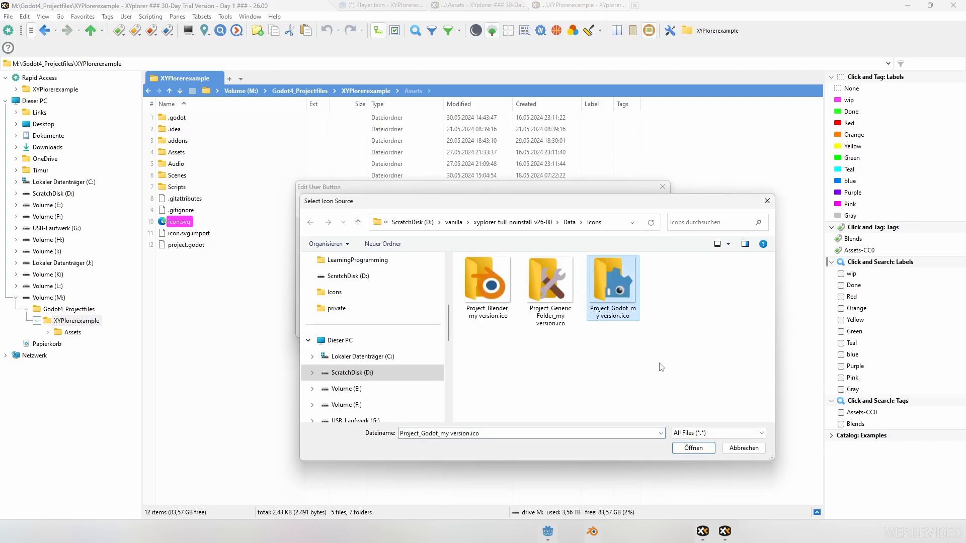
left_click(694, 449)
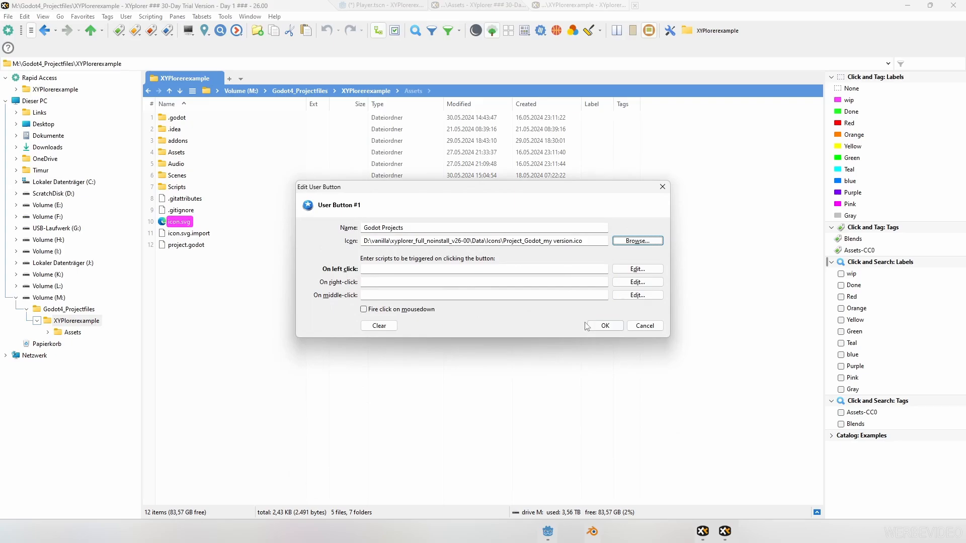
left_click(611, 328)
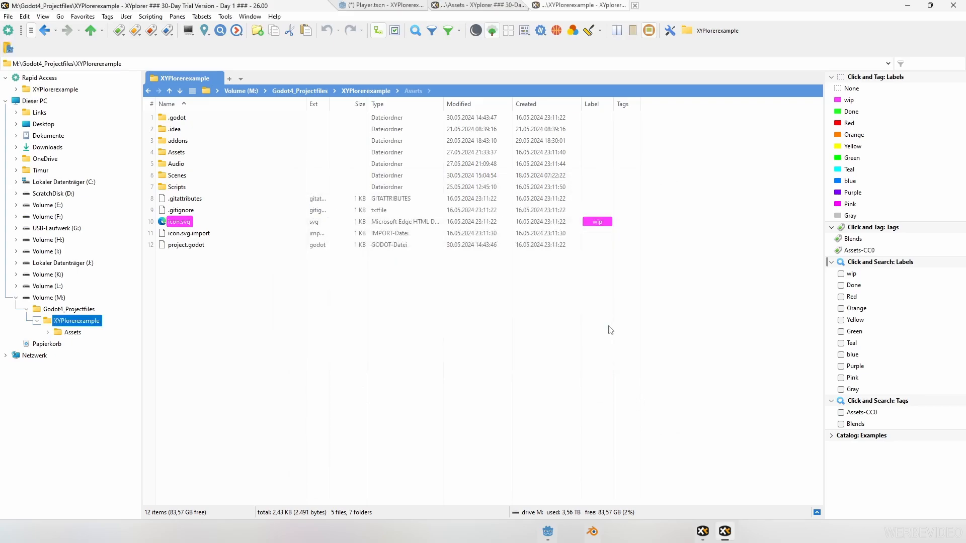
Go up to the Godot4_Projectfiles folder and copy its path from the address bar
left_click(300, 91)
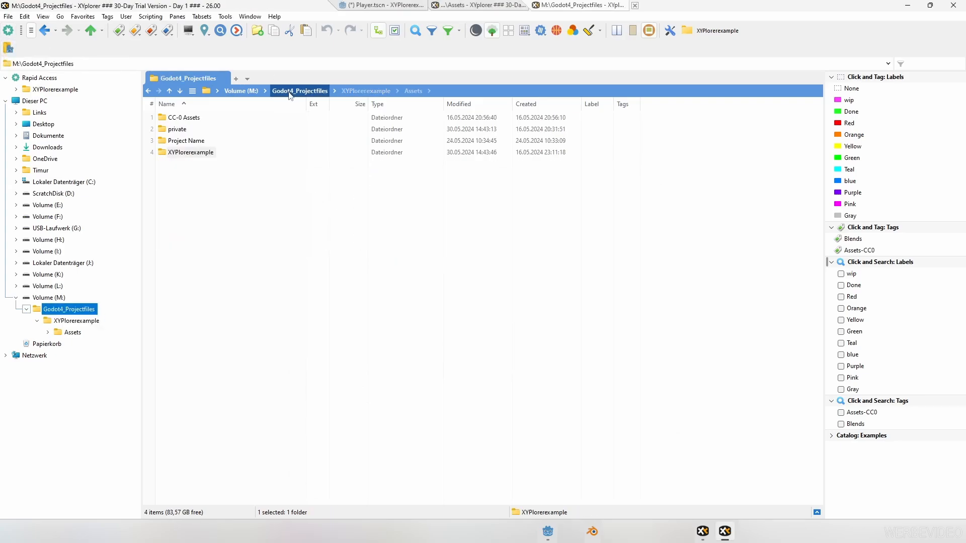
left_click(240, 66)
key("ctrl+c")
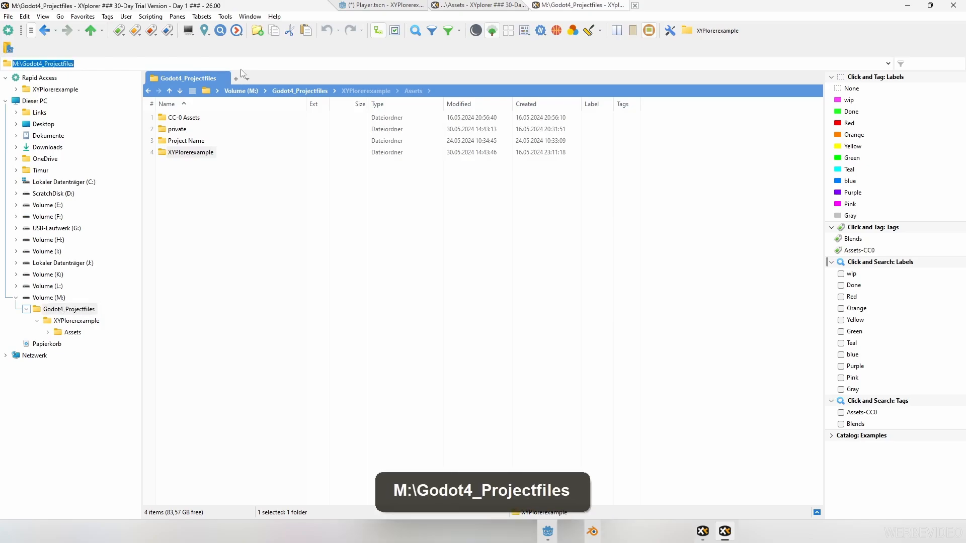
Set the Godot Projects button to fire on mousedown with M:\Godot4_Projectfiles as its left-click script, and try the button
right_click(8, 48)
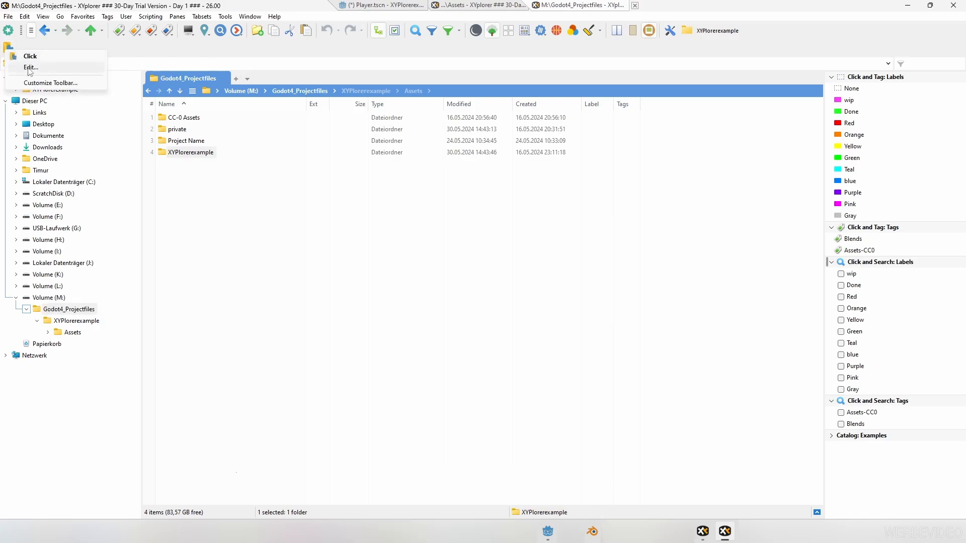
left_click(31, 68)
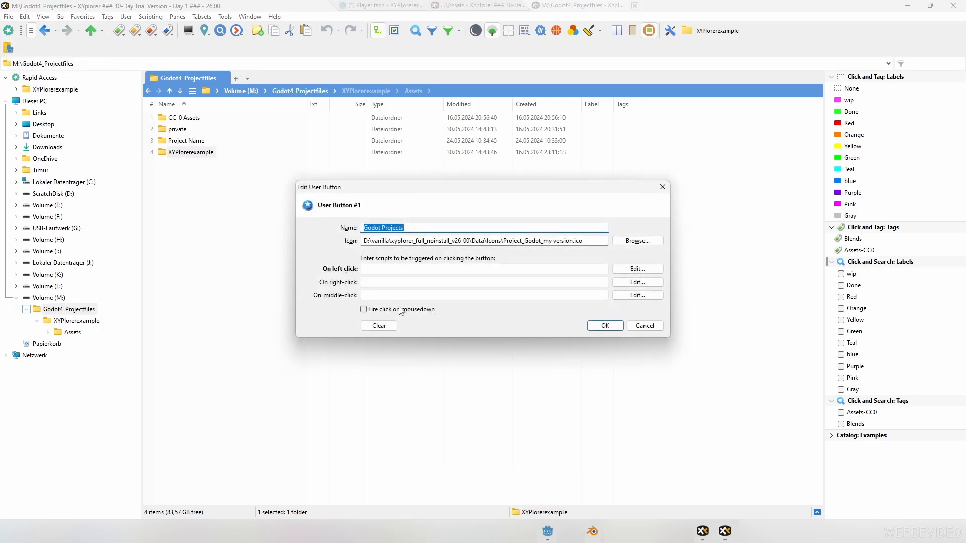
left_click(380, 311)
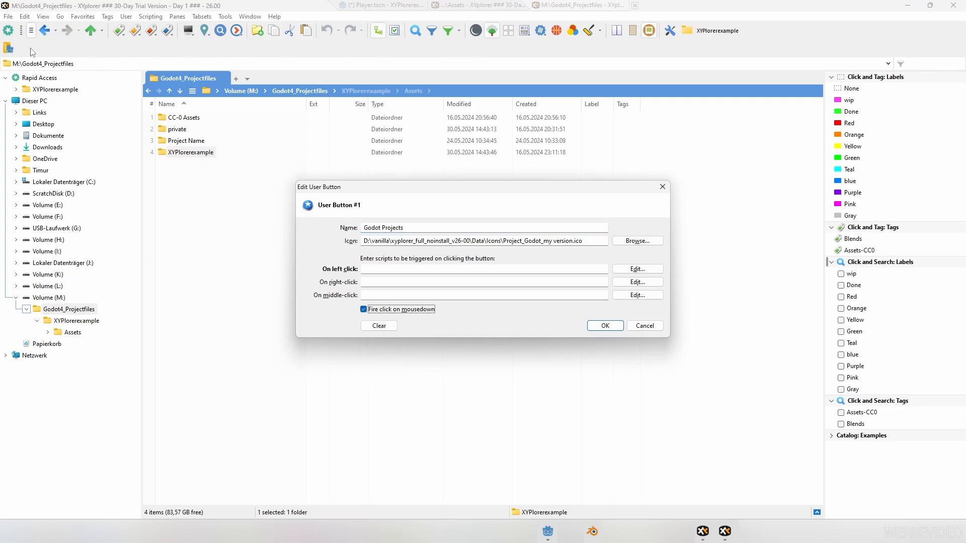
left_click(380, 270)
key("ctrl+v")
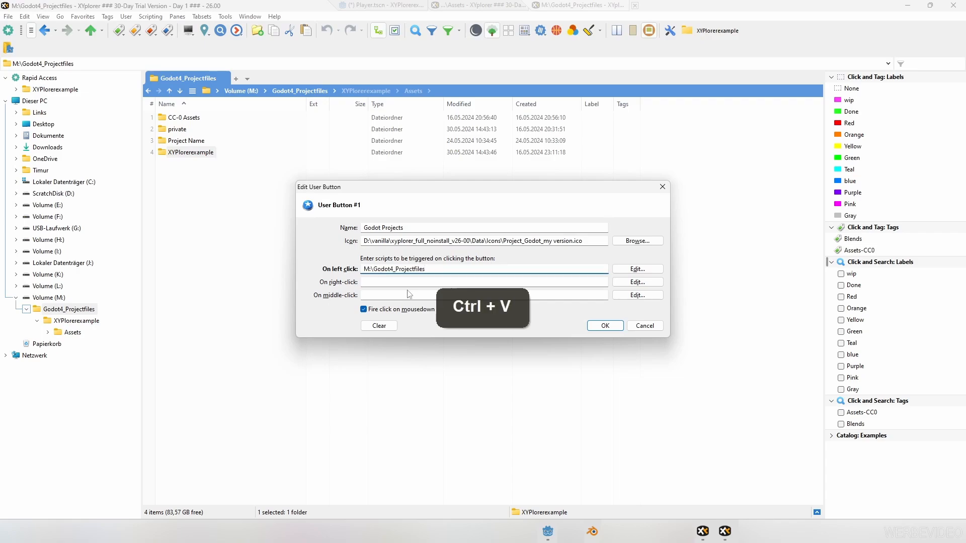
left_click(605, 325)
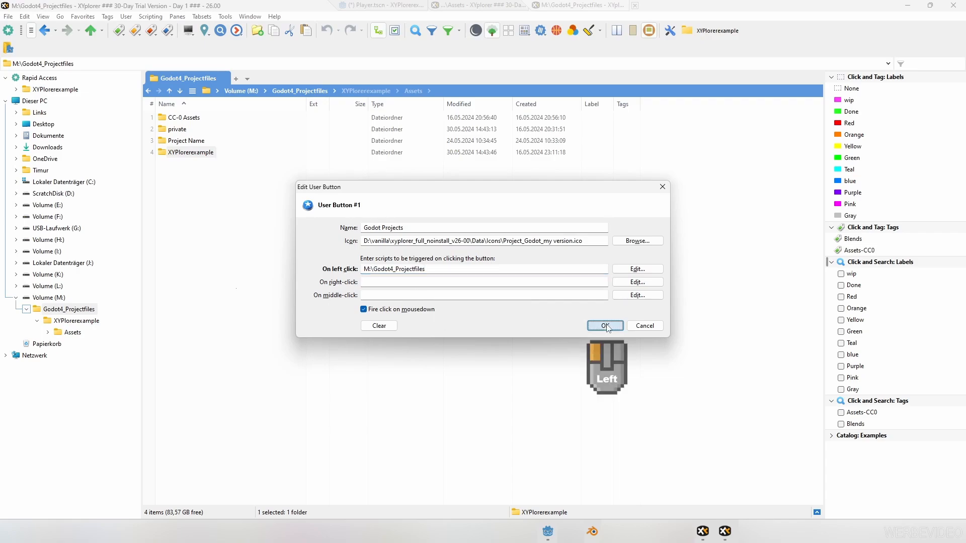
left_click(9, 49)
left_click(45, 65)
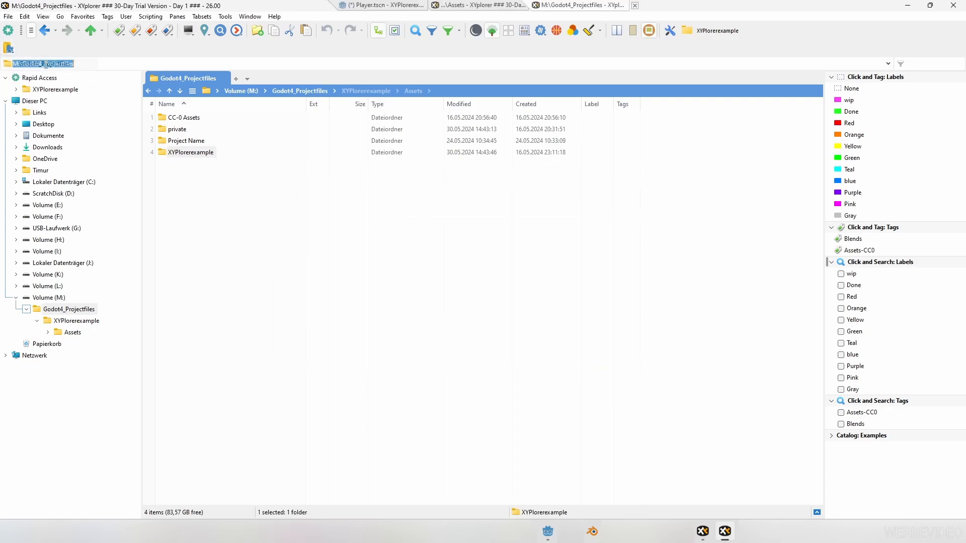
Extend the Godot Projects button's left-click script with a "-" separator line and the copied path M:\Godot4_Projectfiles\XYPlorerexample
mouse_move(178, 156)
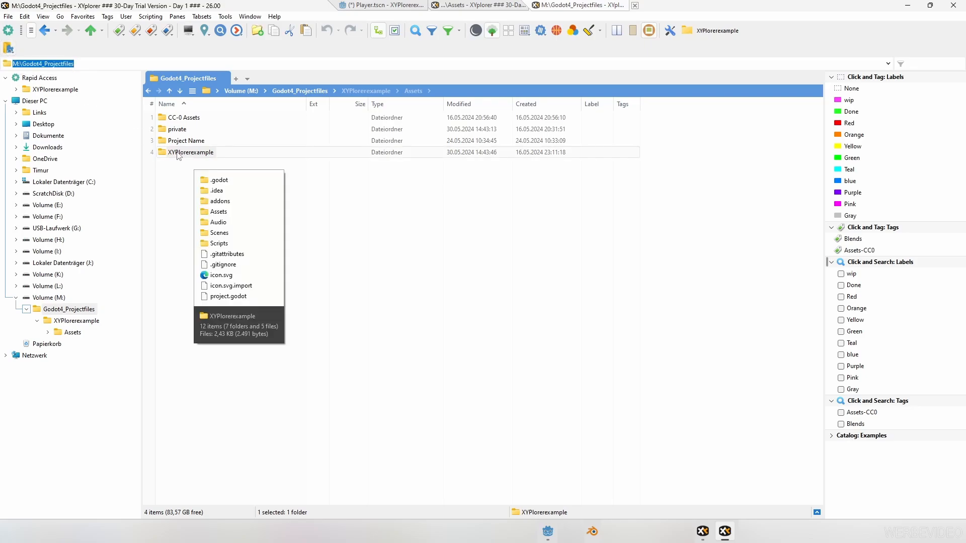
right_click(177, 156)
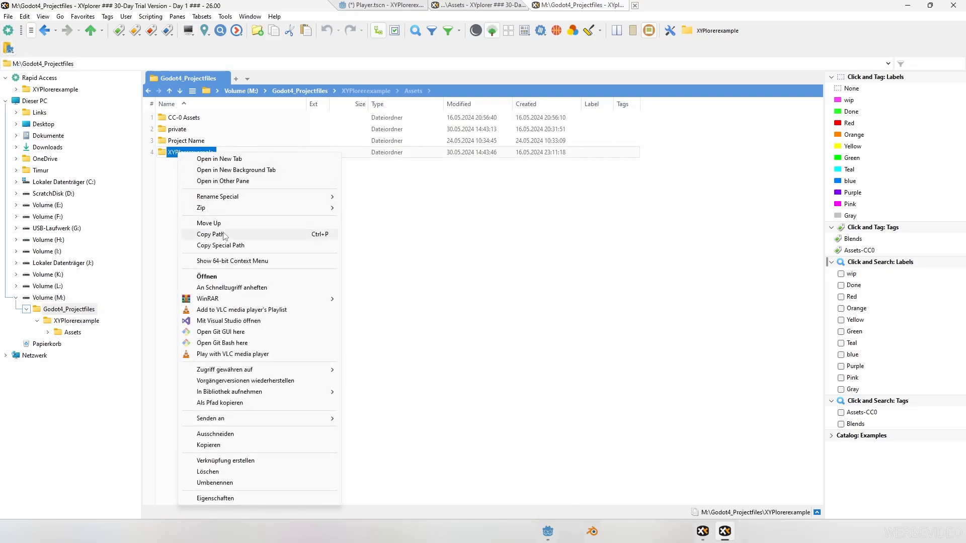
left_click(225, 235)
right_click(9, 48)
left_click(46, 74)
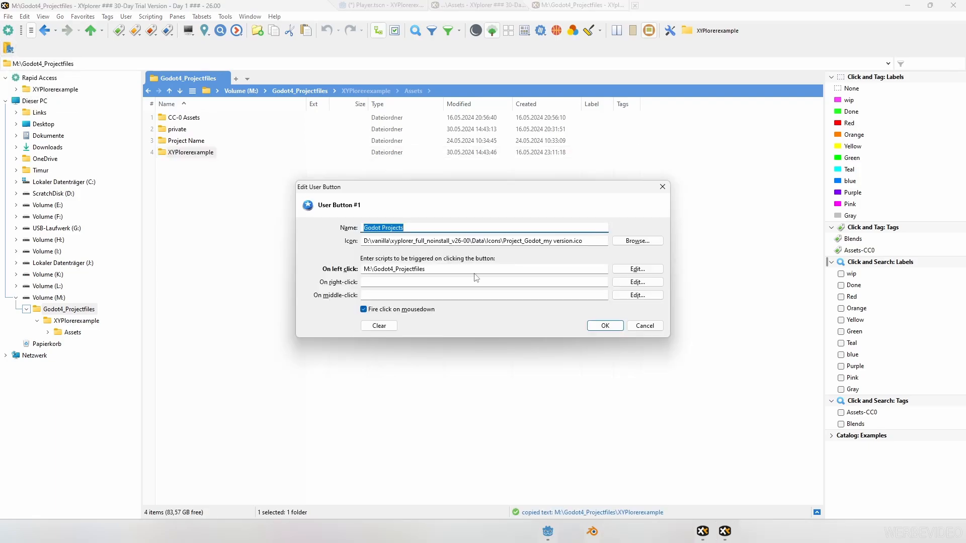
left_click(637, 268)
key("Return")
key("ctrl+v")
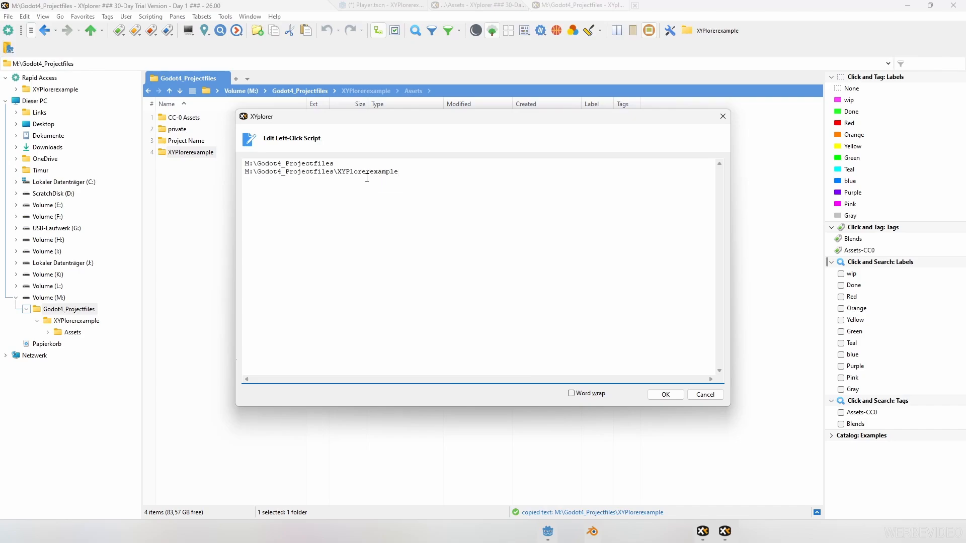
key("Up")
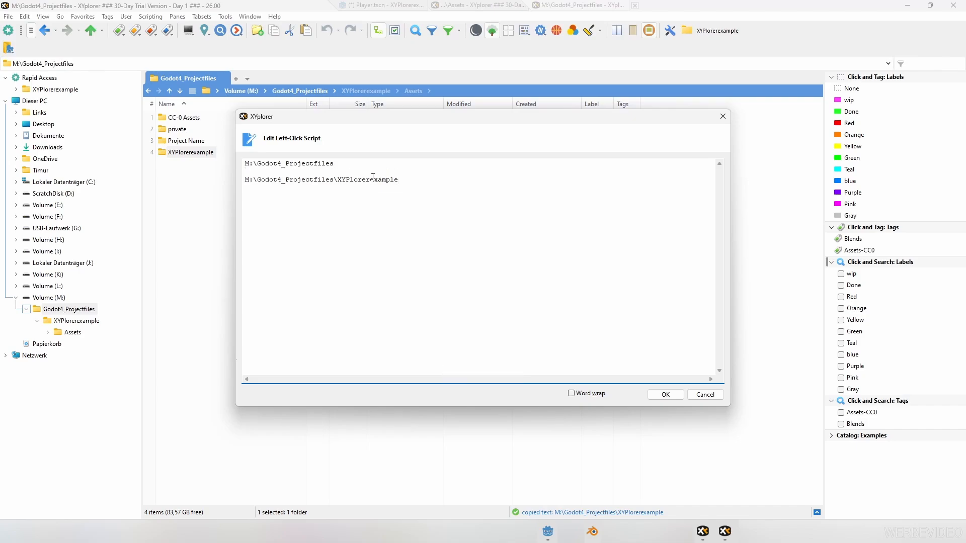
left_click(665, 395)
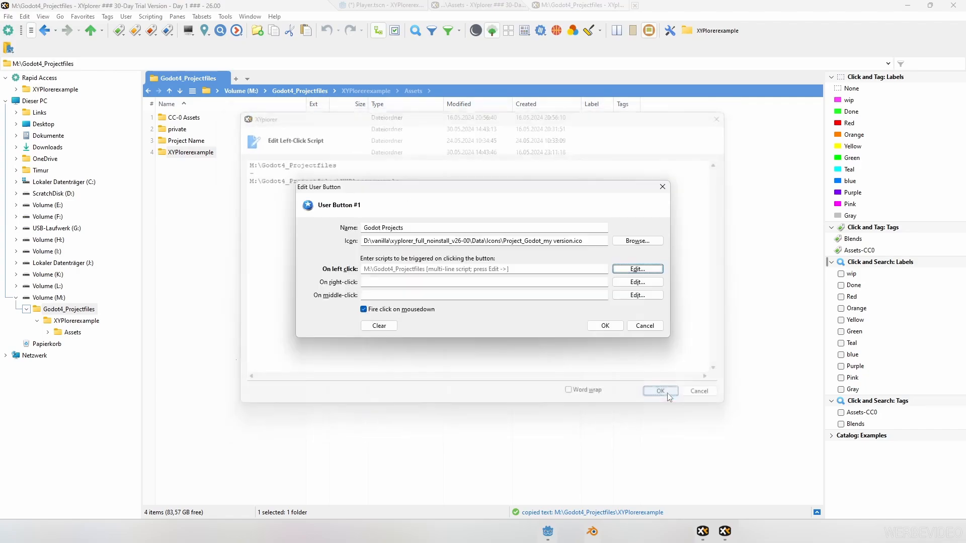
left_click(598, 326)
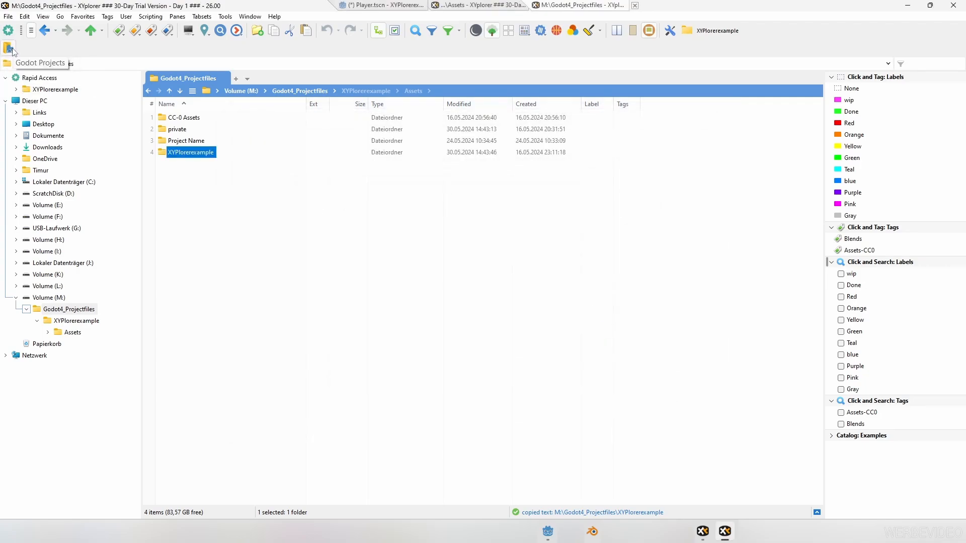
Copy the CC-0 Assets folder's path and enter it as the Godot Projects button's right-click script
right_click(167, 116)
left_click(241, 200)
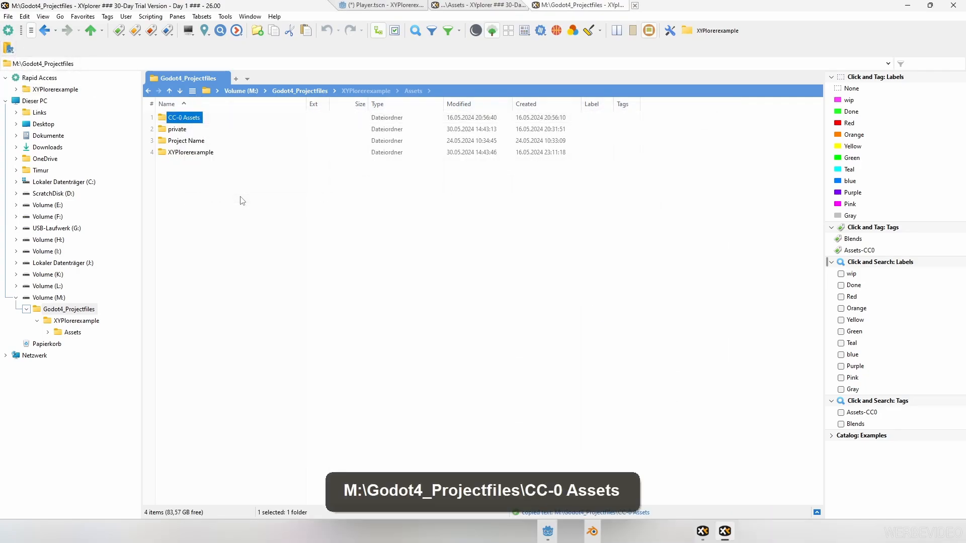
right_click(9, 48)
left_click(31, 55)
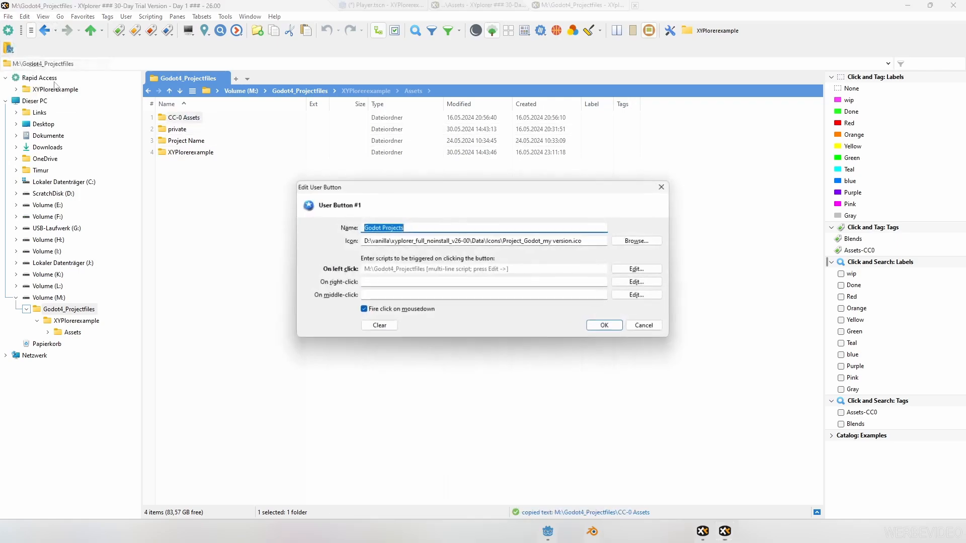
left_click(372, 285)
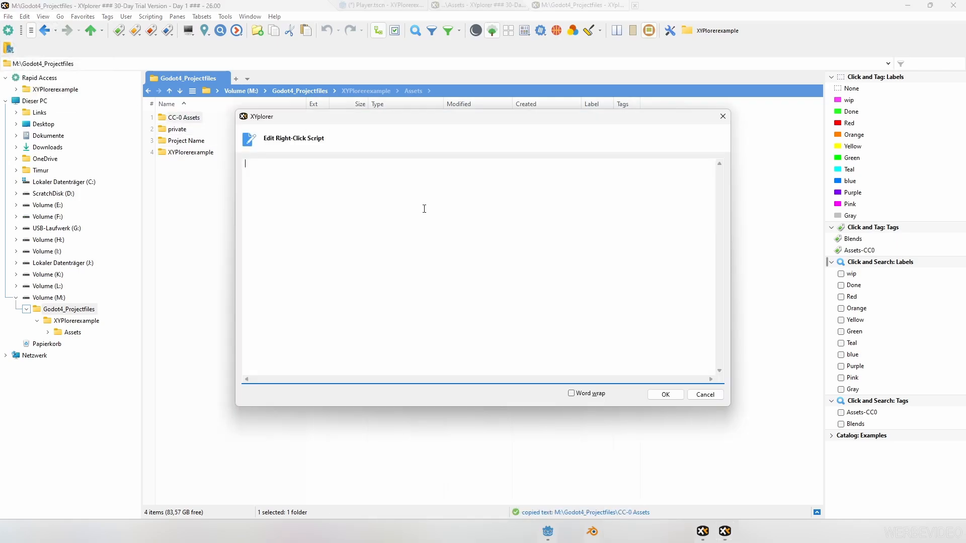
key("ctrl+v")
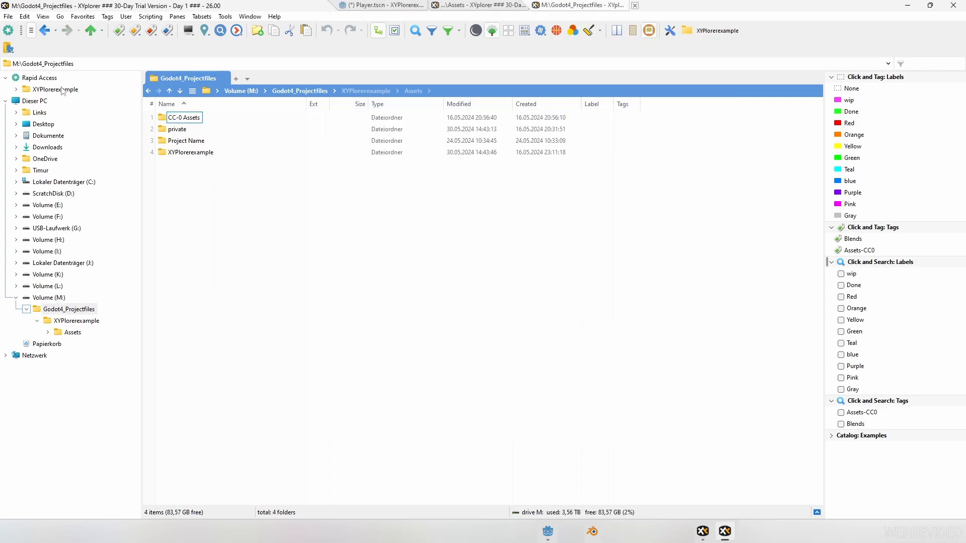
Check the folder menus that the Godot Projects button offers for both of its scripts
right_click(10, 50)
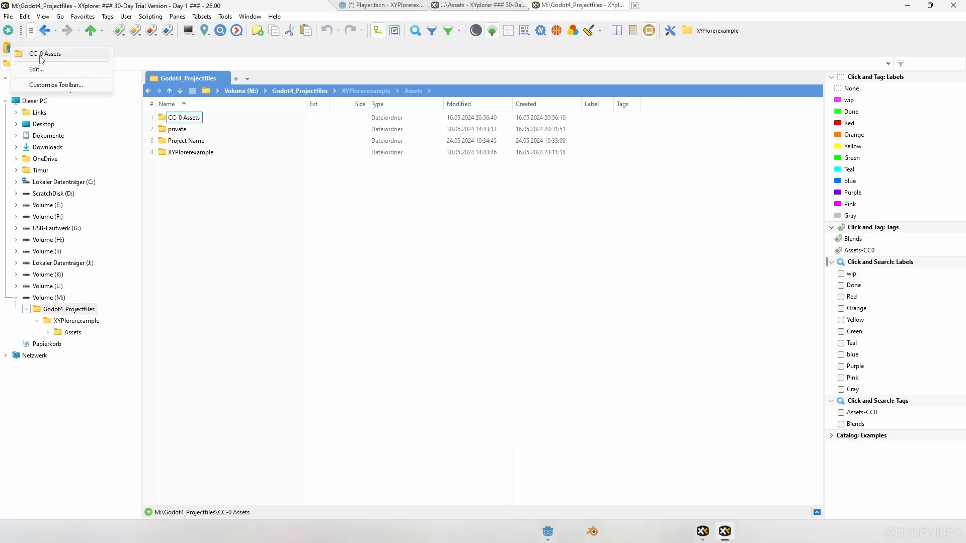
left_click(141, 50)
left_click(9, 49)
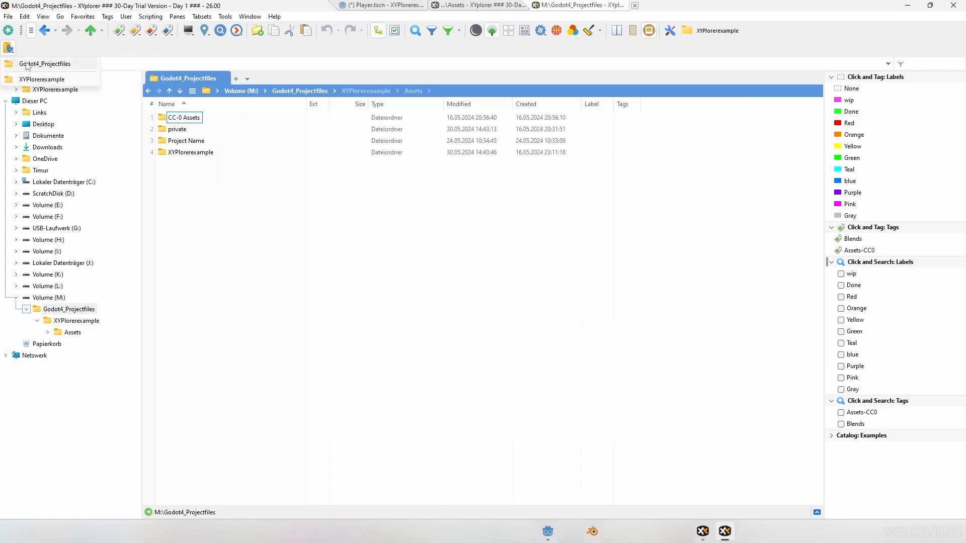
left_click(46, 79)
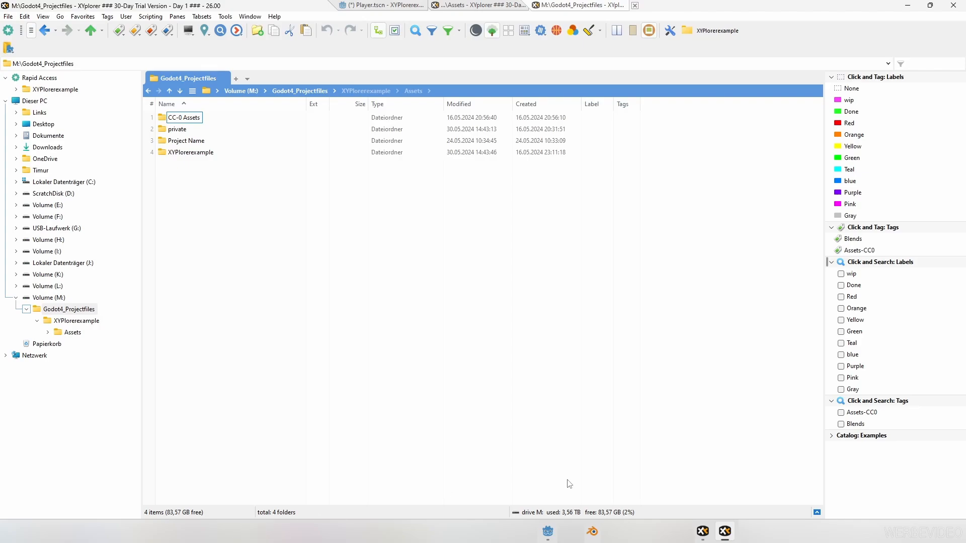
Open the properties of the taskbar's Godot Engine shortcut, select its full target path, and close the properties without changes
left_click(548, 533)
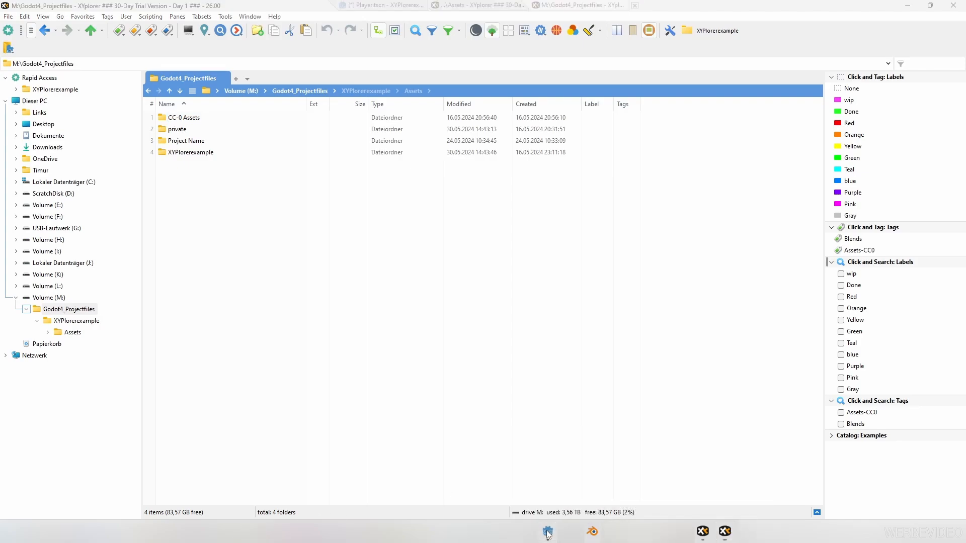
right_click(549, 533)
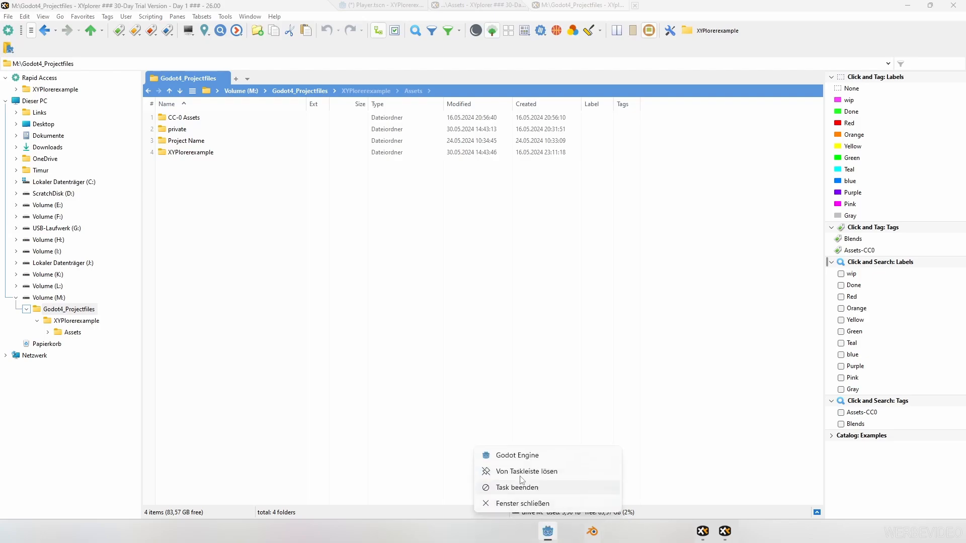
right_click(515, 455)
left_click(536, 449)
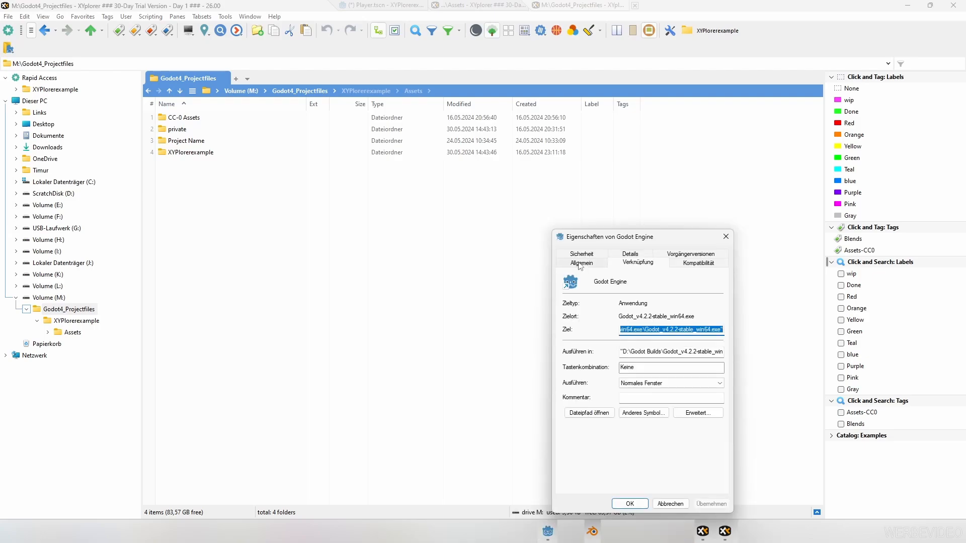
left_click_drag(600, 336, 737, 337)
left_click(674, 505)
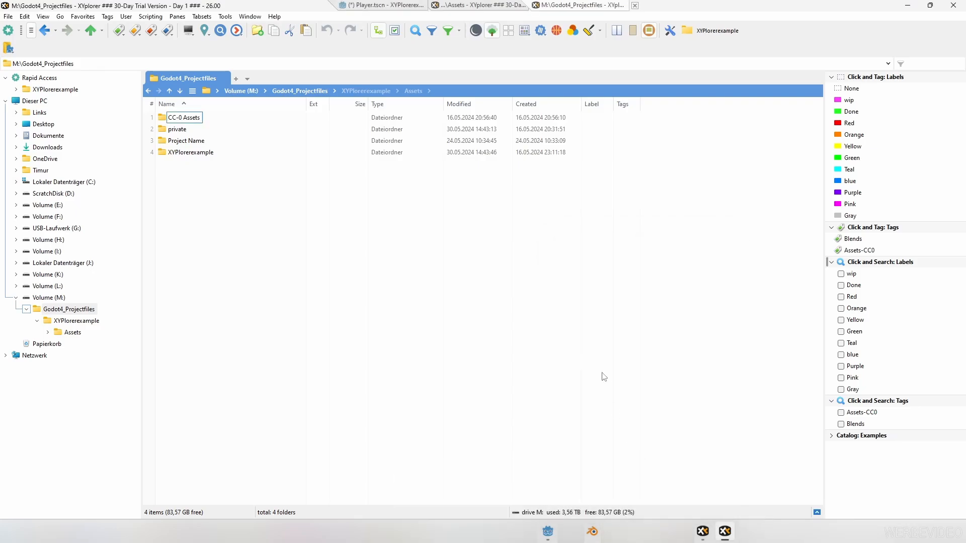
Switch to File Explorer, open the Quick Launch\User Pinned\TaskBar folder from the copied path, and move its window clear of the toolbar
key("super+e")
left_click(563, 58)
key("ctrl+v")
key("Return")
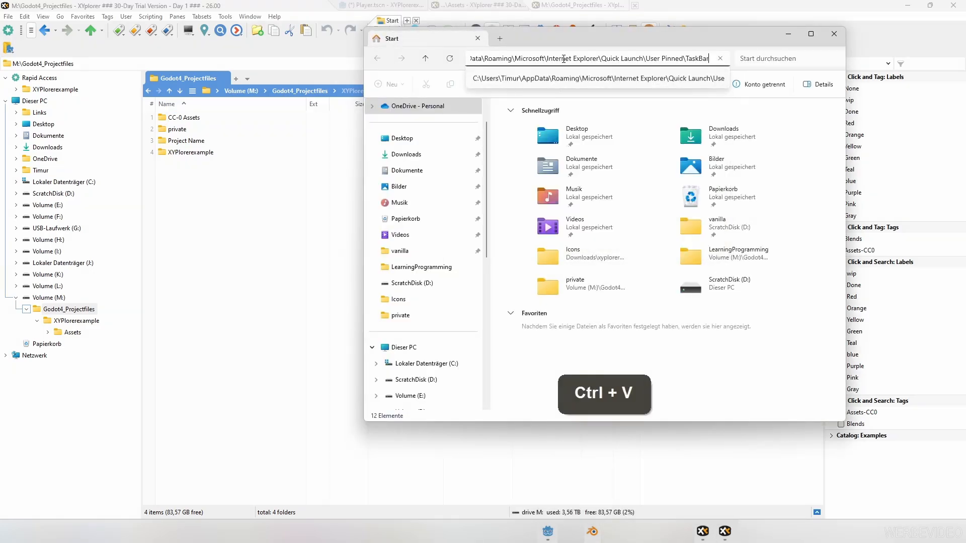
left_click_drag(567, 35, 458, 111)
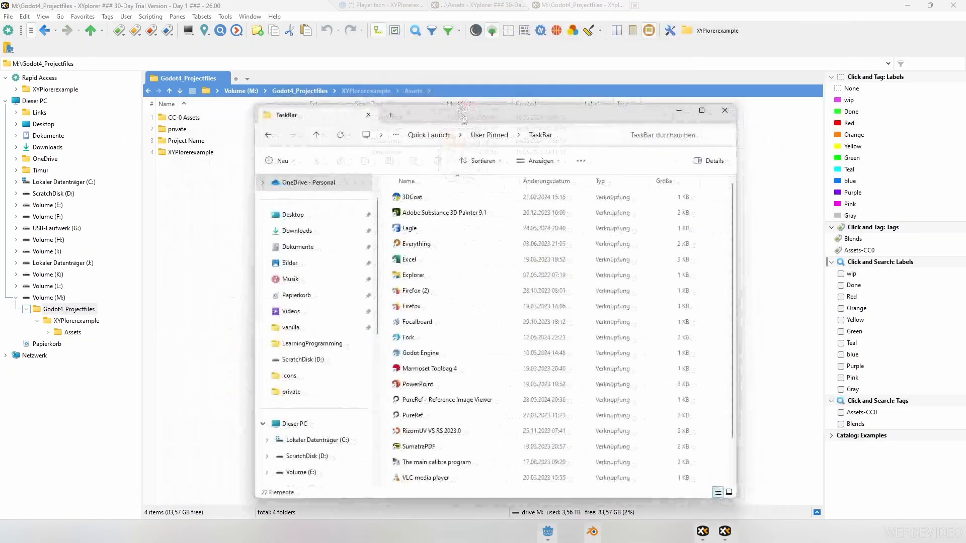
Add the Fork and RizomUV VS RS 2023.0 shortcuts from the TaskBar folder as toolbar bookmarks
scroll(442, 311, "down", 1)
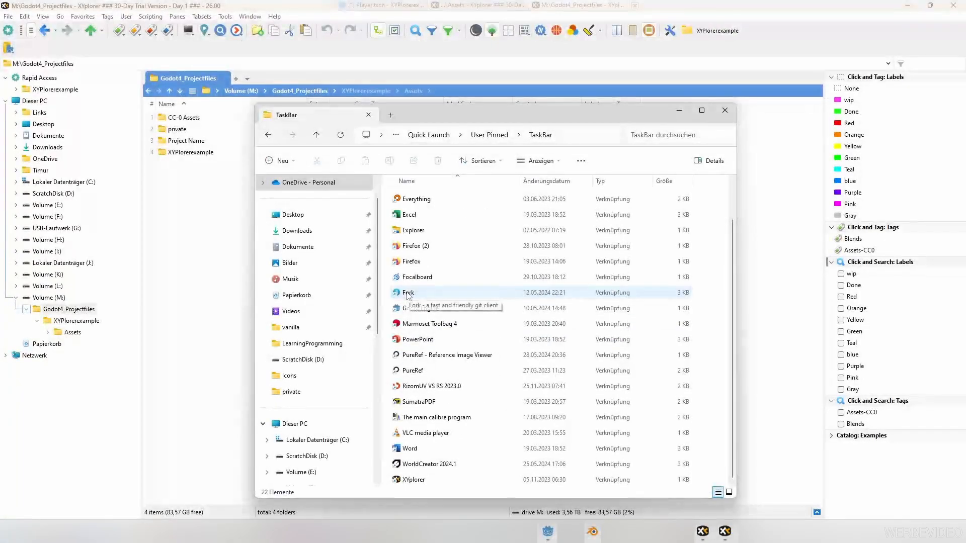
left_click_drag(407, 295, 45, 48)
left_click_drag(400, 388, 139, 44)
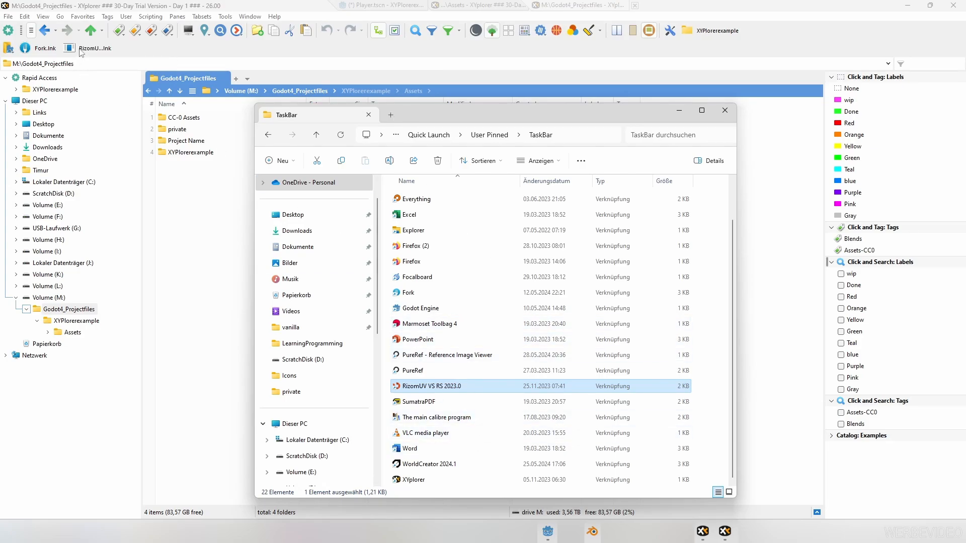
Replace the RizomUV shortcut bookmark with rizomuv.exe from the shortcut's program folder
right_click(502, 385)
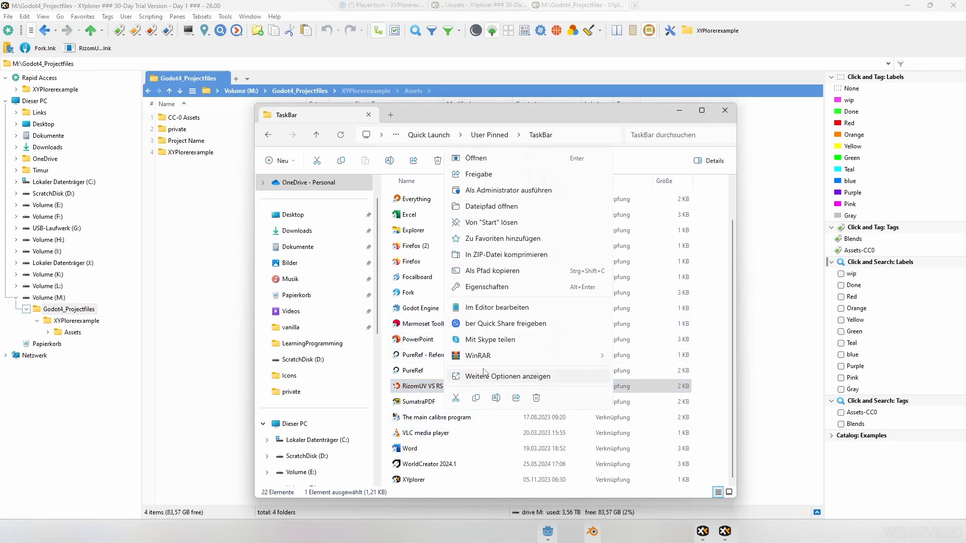
left_click(500, 207)
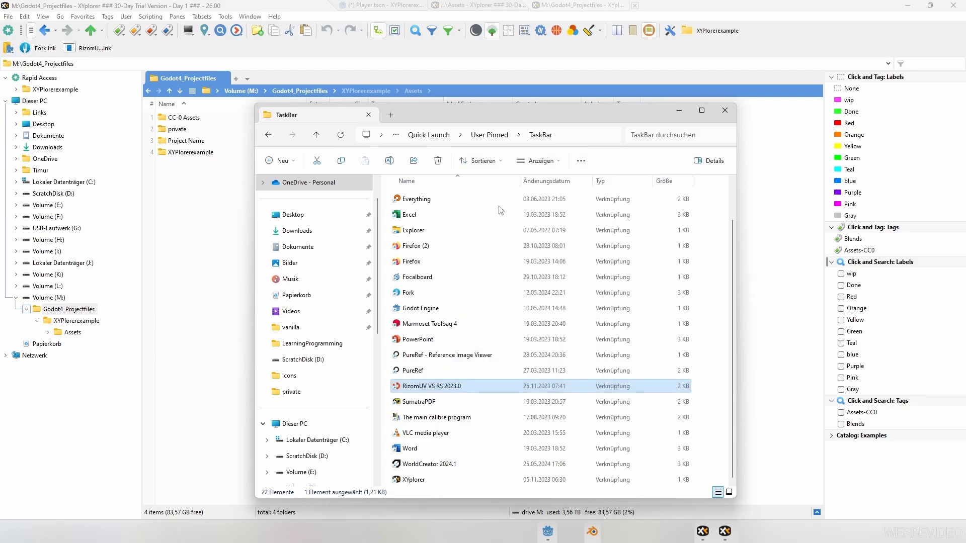
left_click_drag(411, 483, 143, 47)
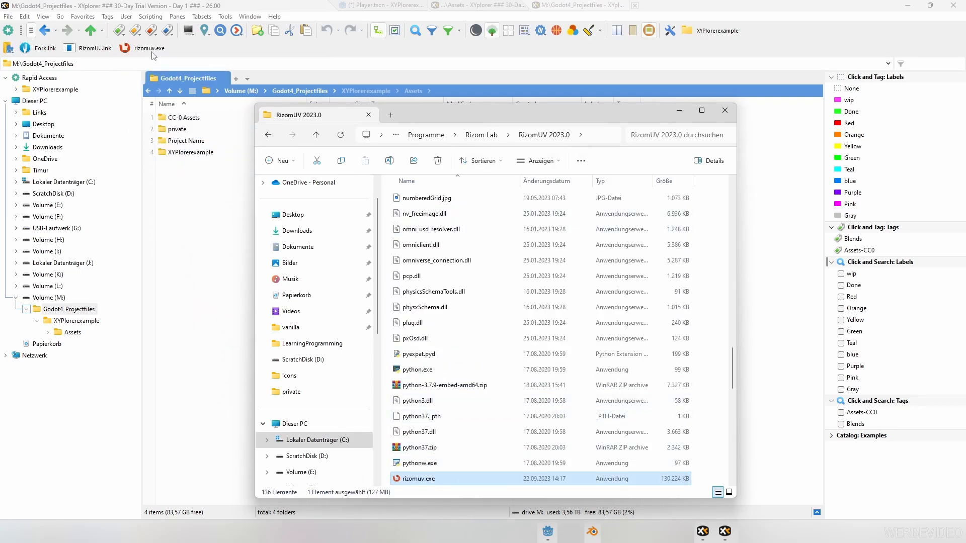
right_click(103, 49)
left_click(129, 125)
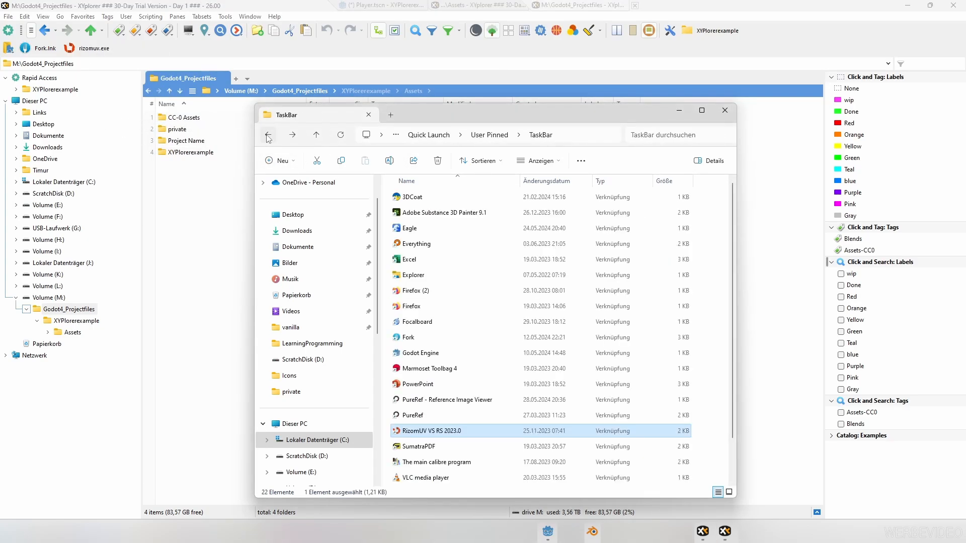
Add the WorldCreator 2024.1 and 3DCoat shortcuts from the TaskBar folder as toolbar bookmarks
scroll(431, 470, "down", 1)
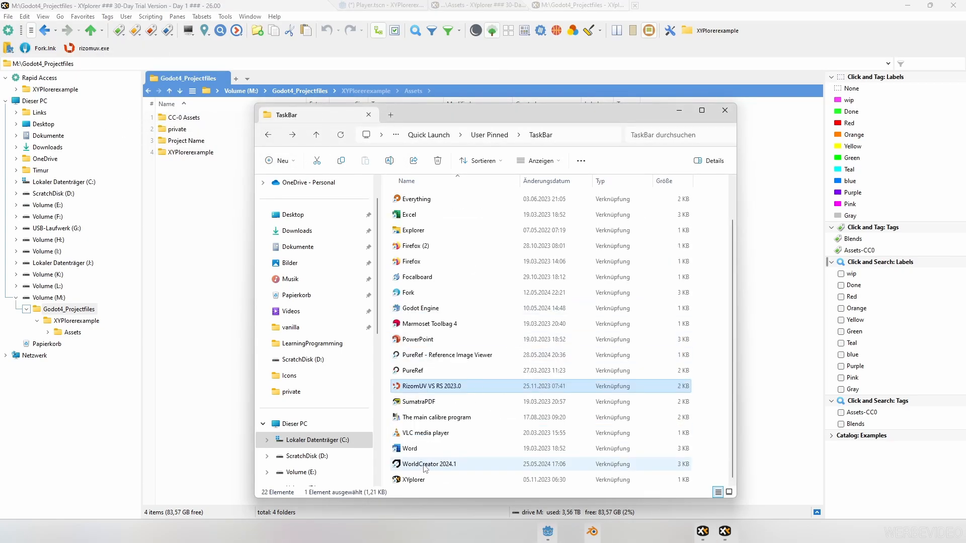
left_click_drag(425, 468, 149, 48)
scroll(414, 201, "up", 1)
left_click(414, 199)
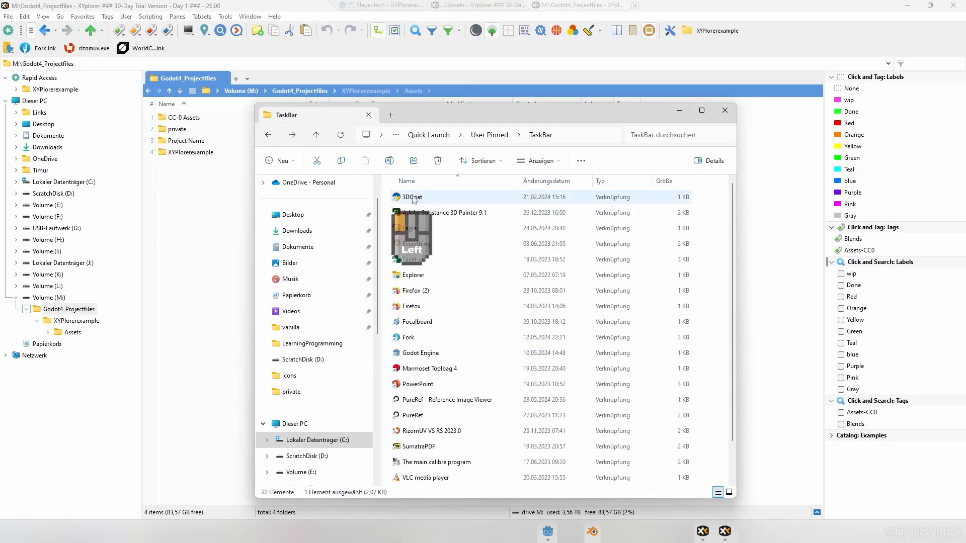
left_click_drag(414, 199, 243, 47)
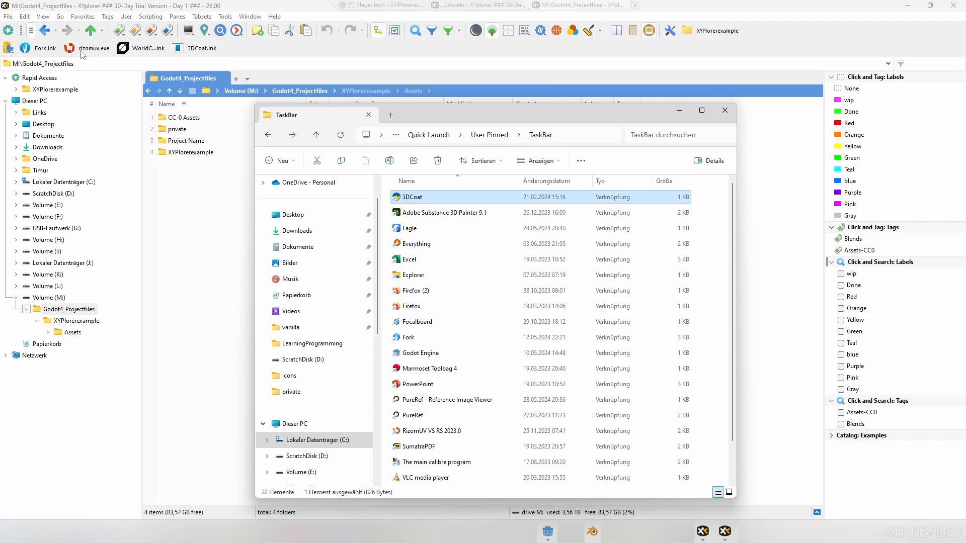
Replace the 3DCoat shortcut bookmark with 3DCoatGL64.exe from the shortcut's program folder
right_click(430, 197)
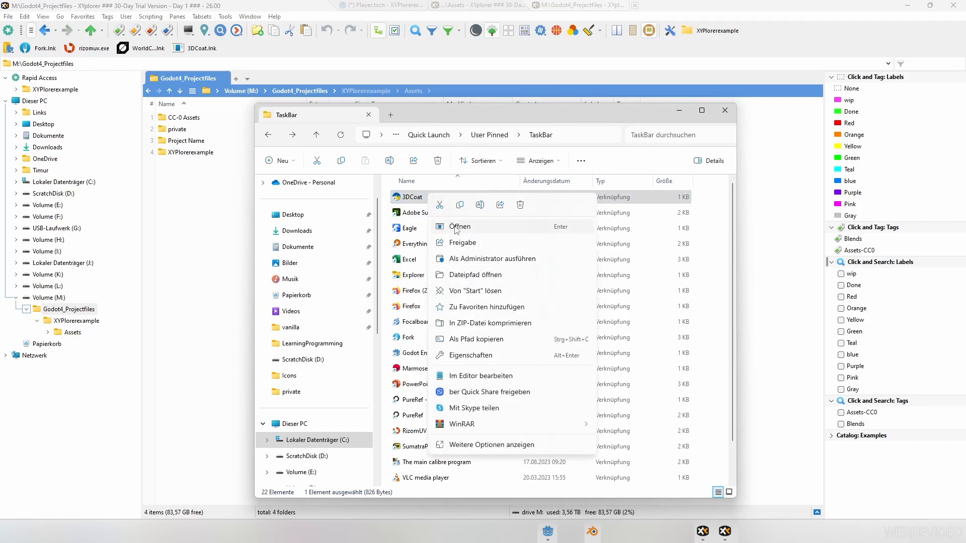
left_click(543, 275)
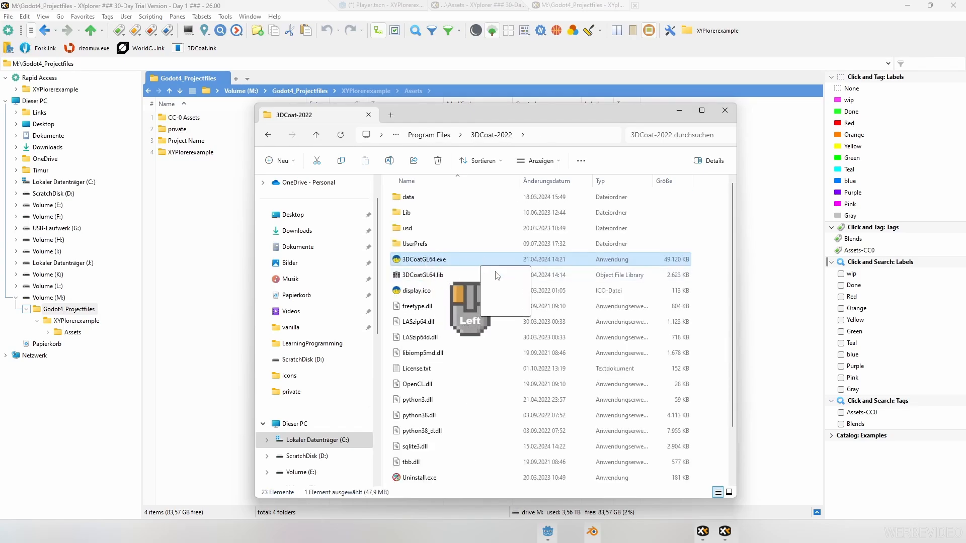
left_click_drag(562, 310, 229, 48)
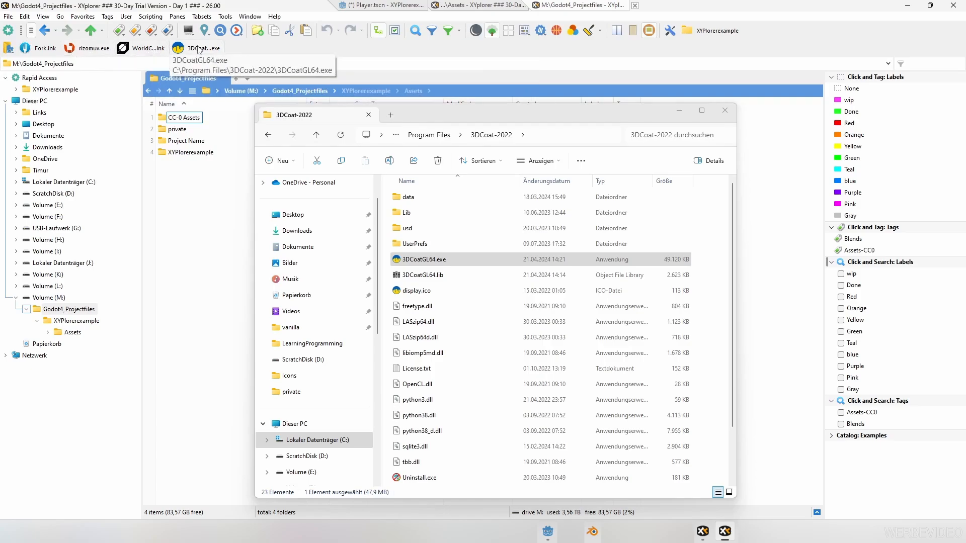
Close File Explorer and give the rizomuv.exe, WorldCreator and 3DCoat toolbar bookmarks blank names so only their icons remain
right_click(93, 51)
left_click(138, 108)
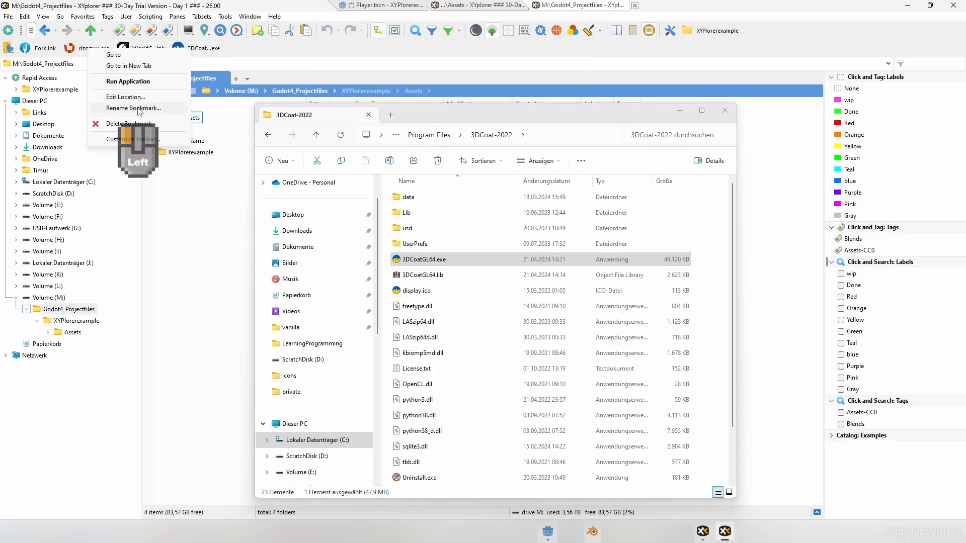
left_click(724, 110)
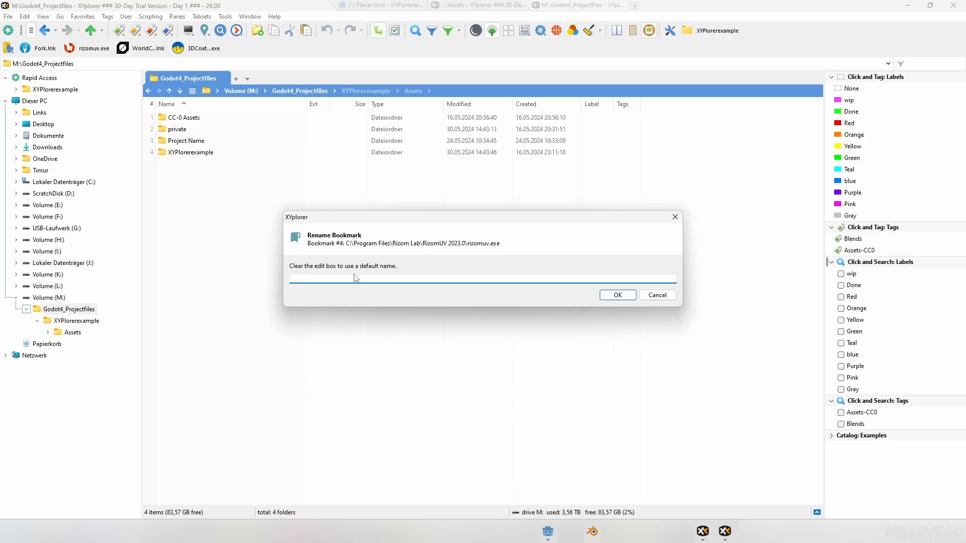
key("Return")
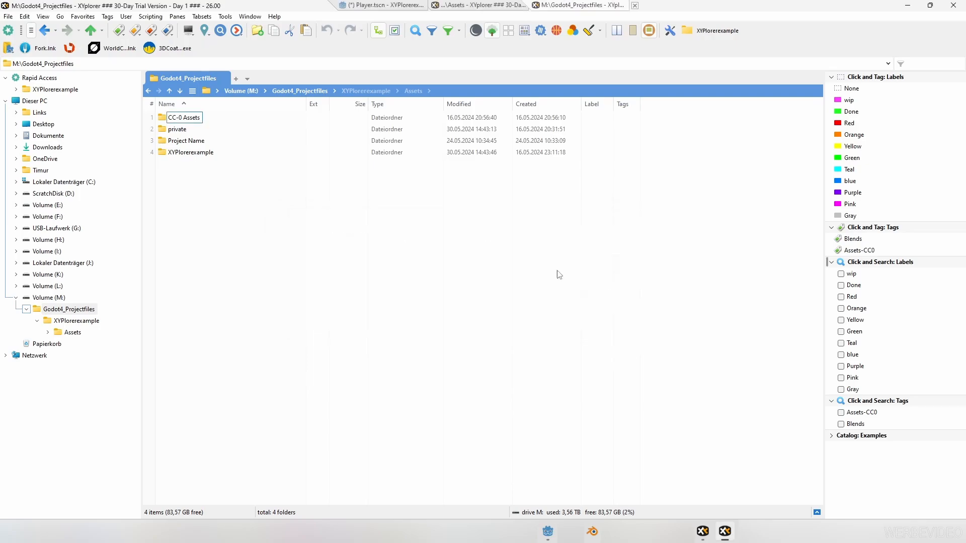
right_click(116, 50)
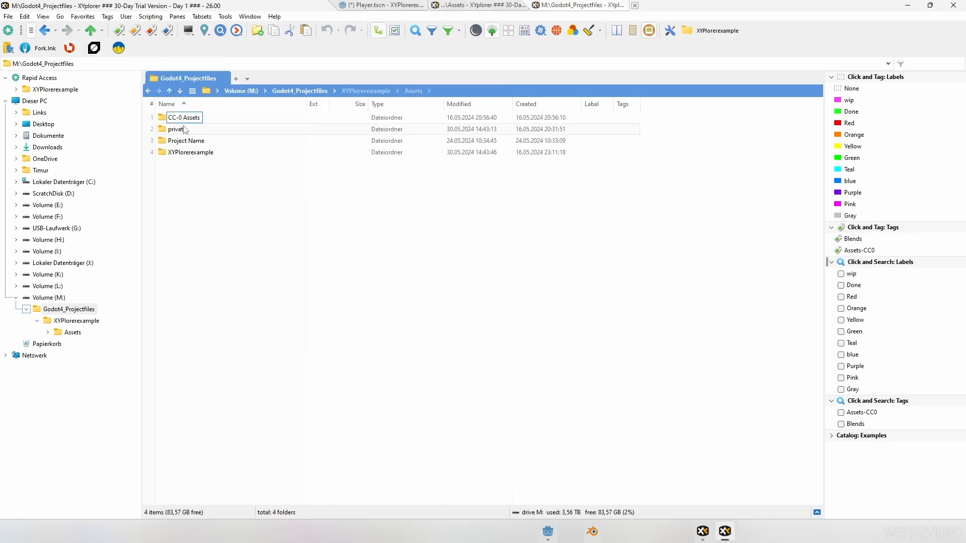
Open the XYPlorerexample folder and move the selection down through its items to .gitignore
left_click(180, 122)
key("Down")
key("Down")
key("Down")
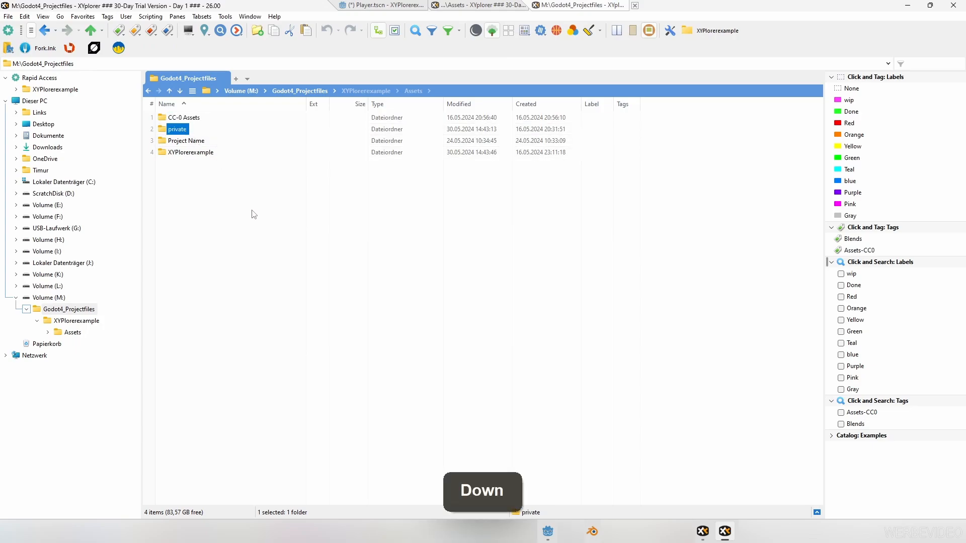
double_click(210, 151)
key("Down")
key("Down")
key("Down")
key("Down")
key("Down")
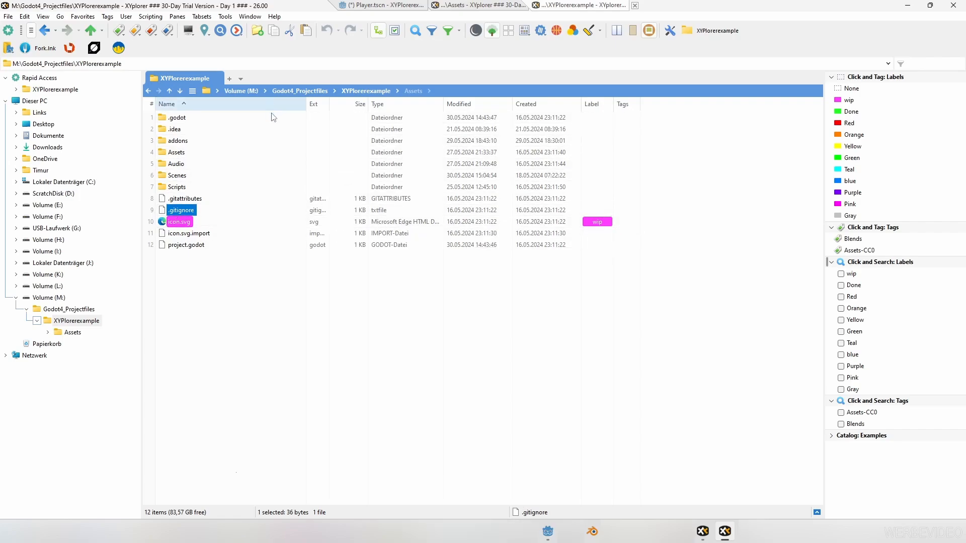
Enable Full Row Select for the file list and move the selection up to the Scenes folder
left_click(227, 17)
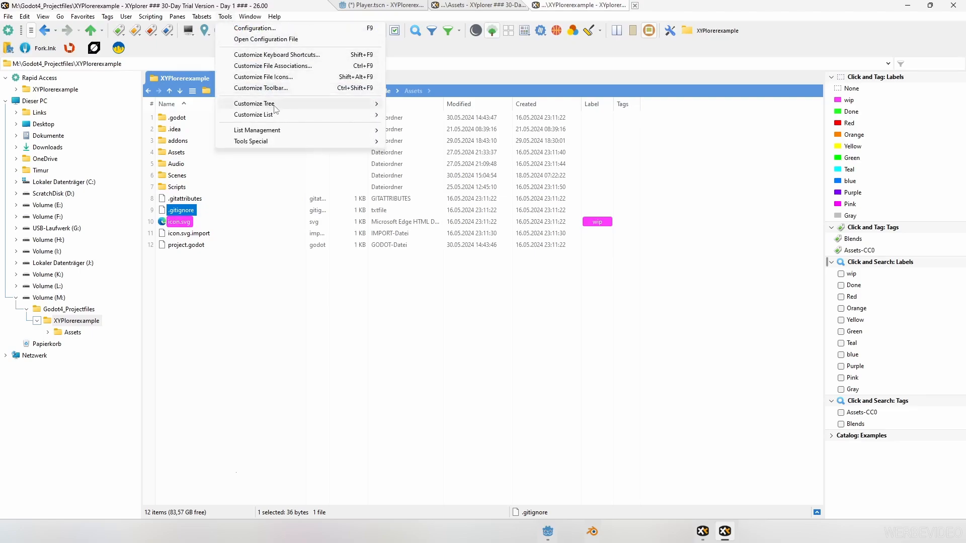
mouse_move(283, 116)
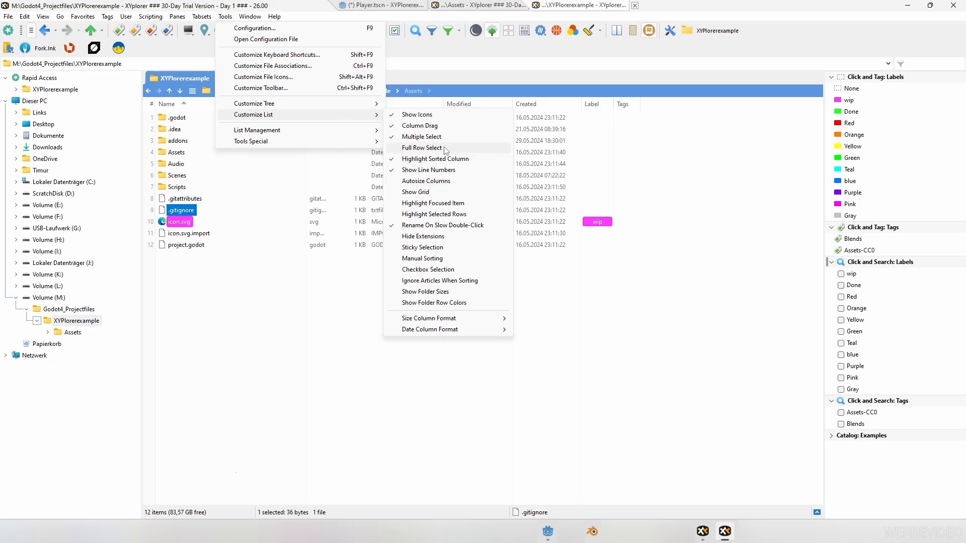
left_click(444, 148)
key("Down")
key("Down")
key("Up")
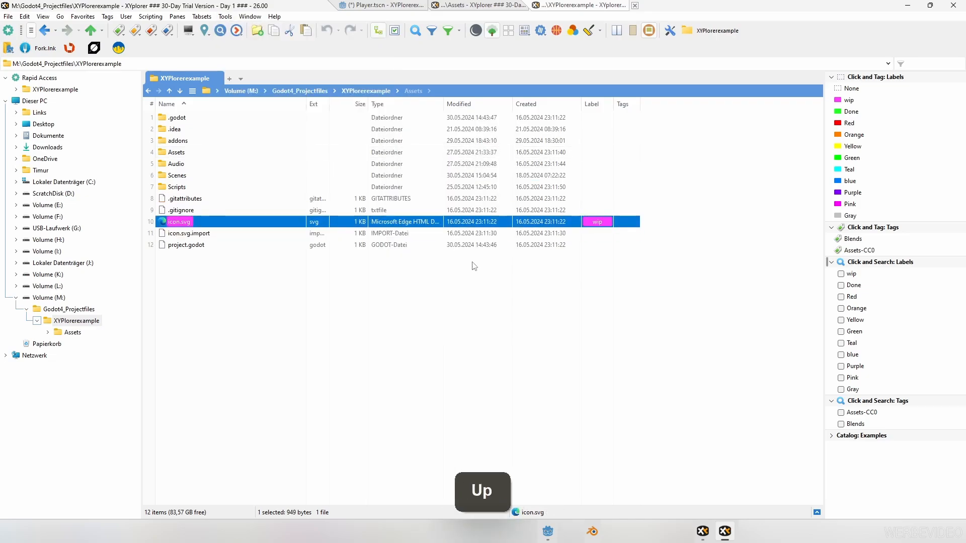
key("Up")
key("Up")
key("Up")
key("Up")
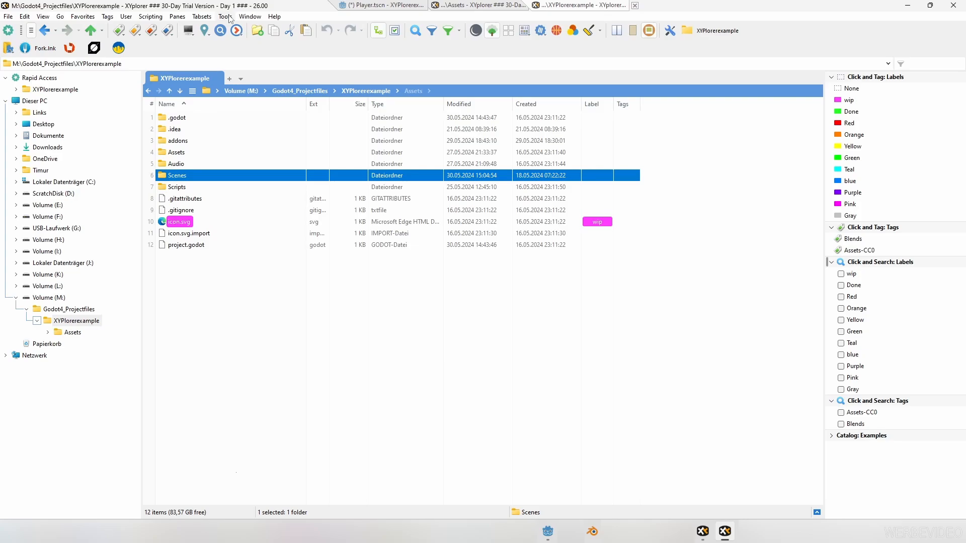
Turn on Show Grid for the file list
left_click(227, 17)
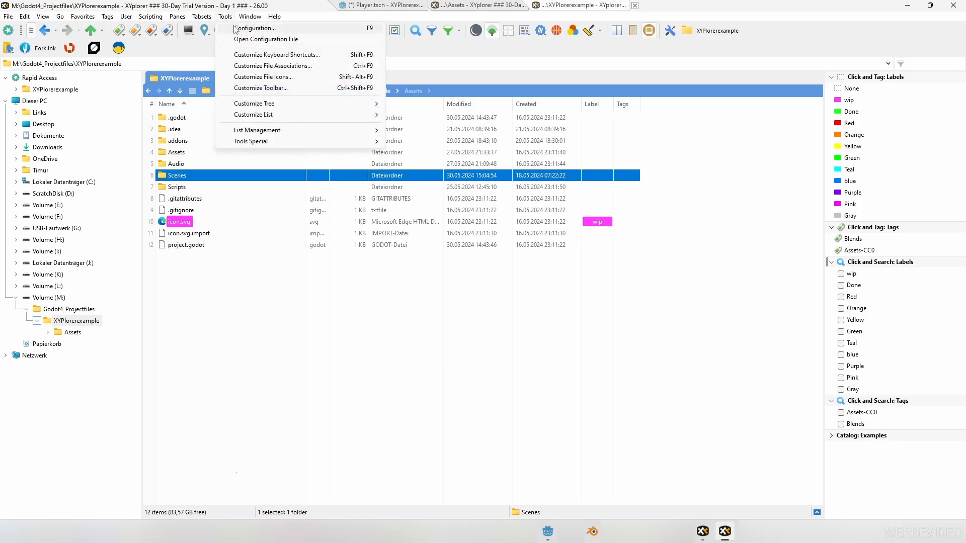
mouse_move(283, 117)
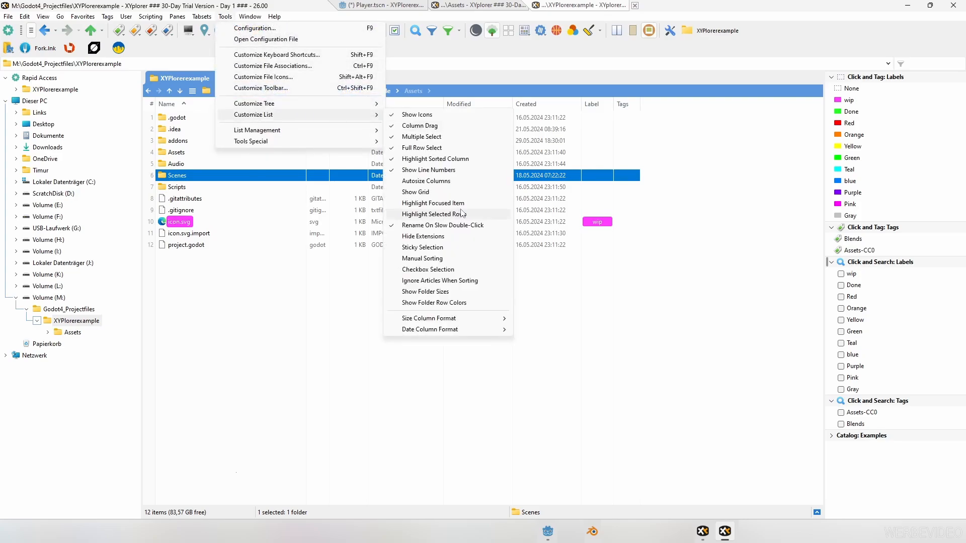
left_click(415, 192)
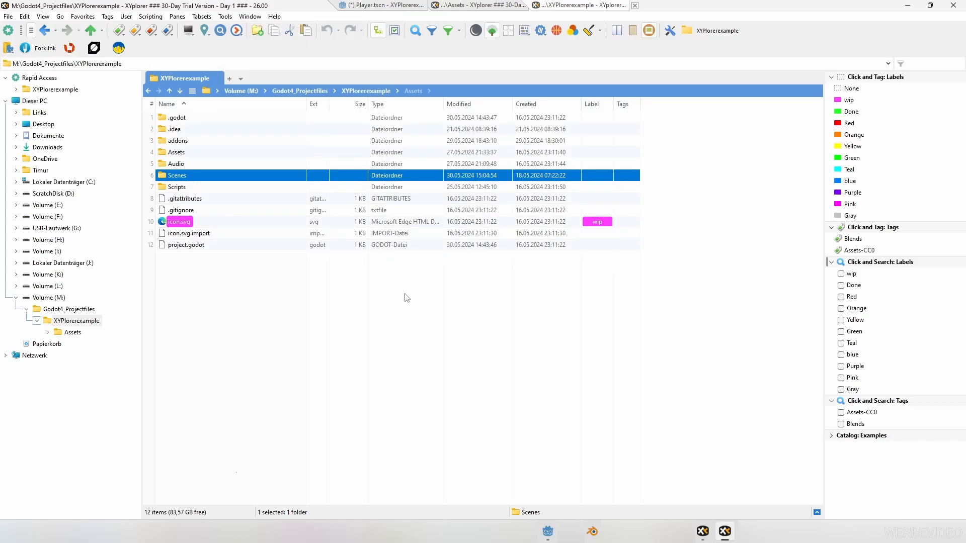
Set the file list's grid color to the grey AAAAAA in the color configuration and apply it
left_click(669, 33)
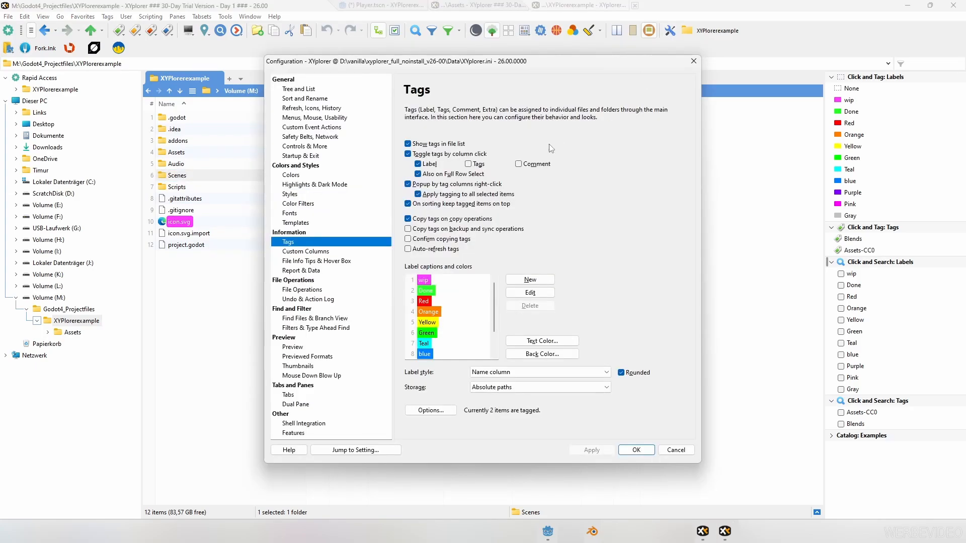
left_click(296, 175)
left_click(466, 317)
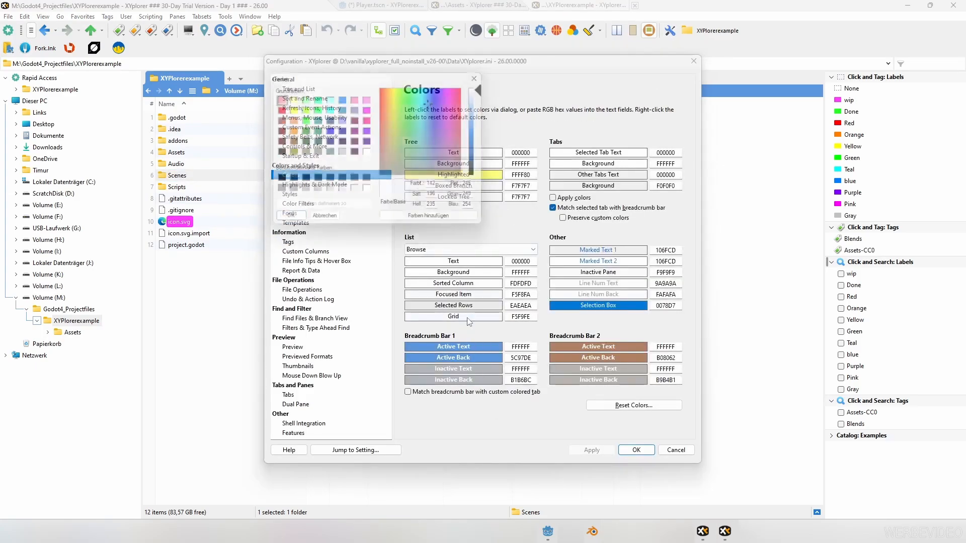
left_click(302, 193)
left_click(285, 222)
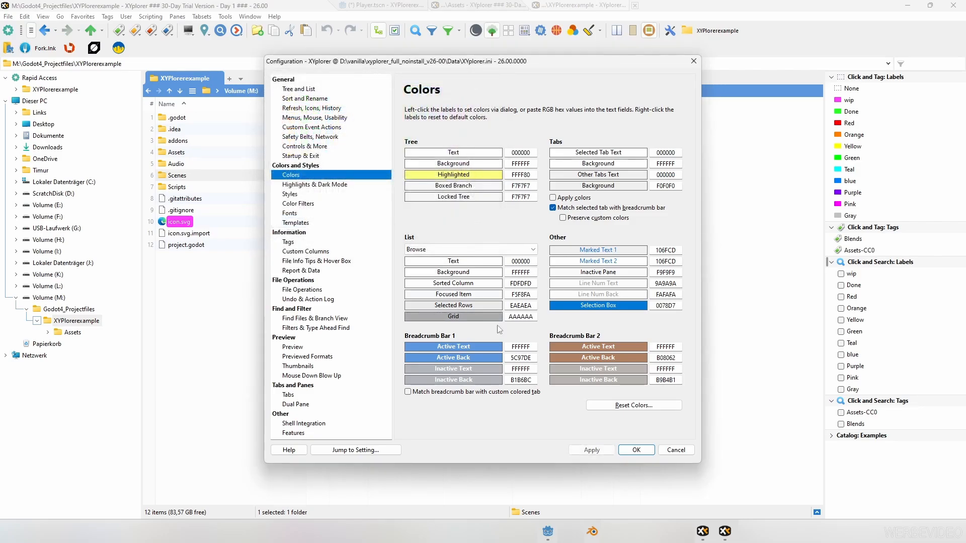
left_click(636, 450)
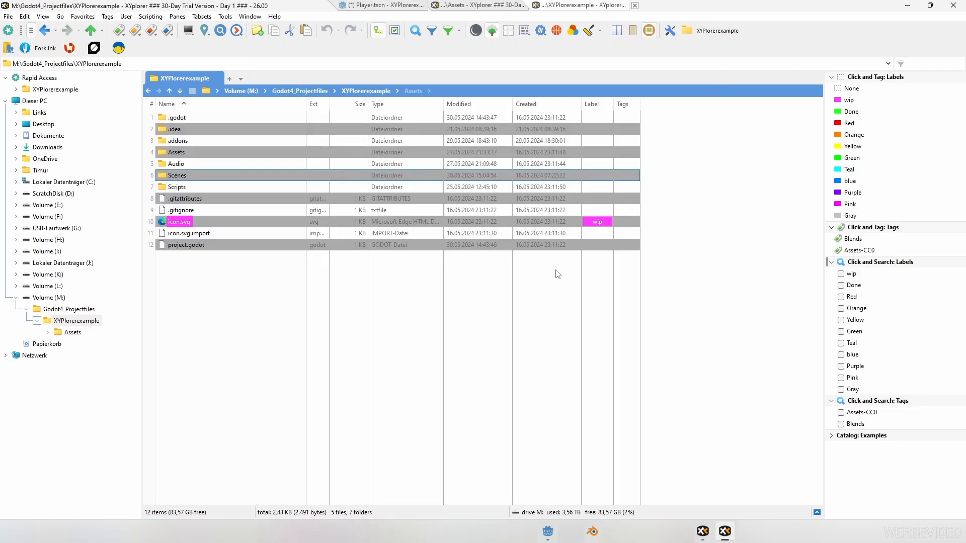
Open the Assets folder and set the file list's grid color to the light grey with RGB 204, 204, 204
double_click(174, 151)
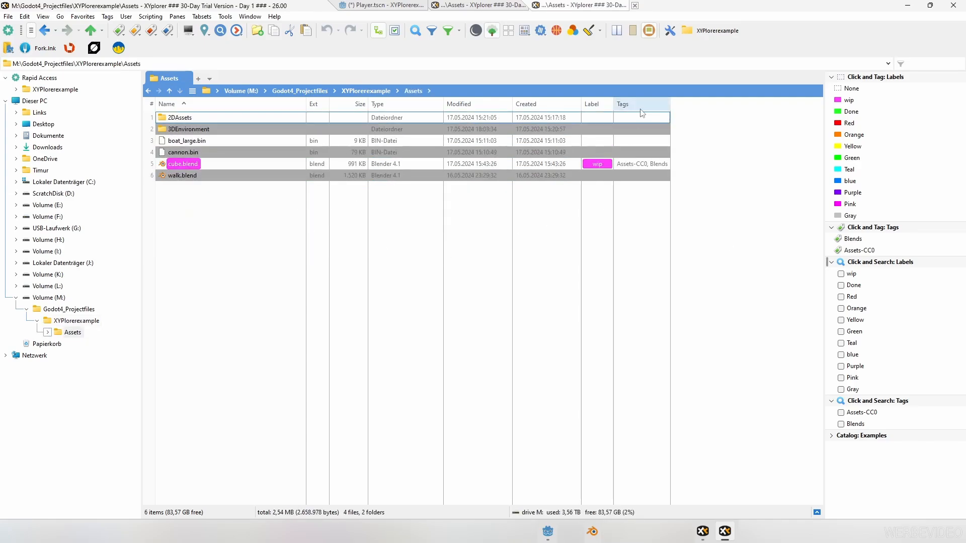
left_click(669, 30)
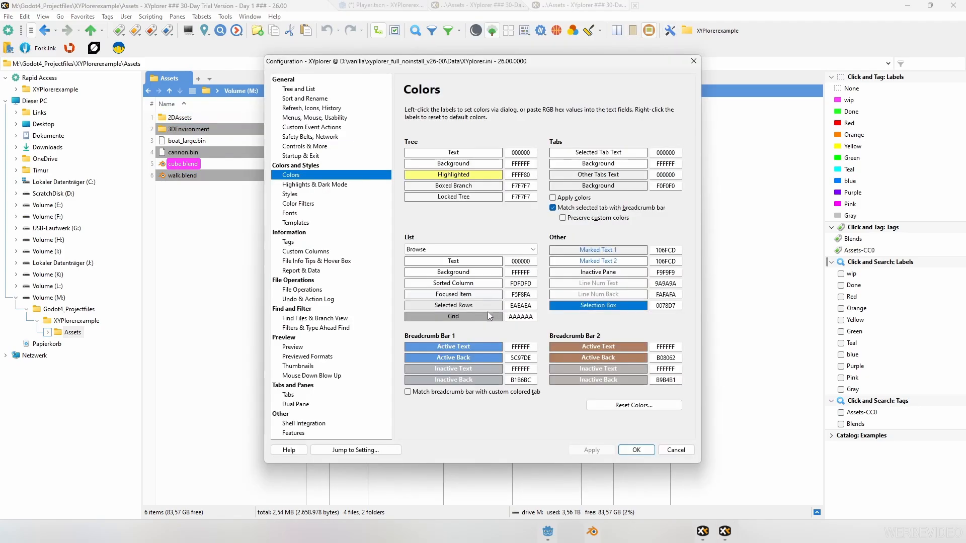
left_click(484, 317)
left_click(328, 193)
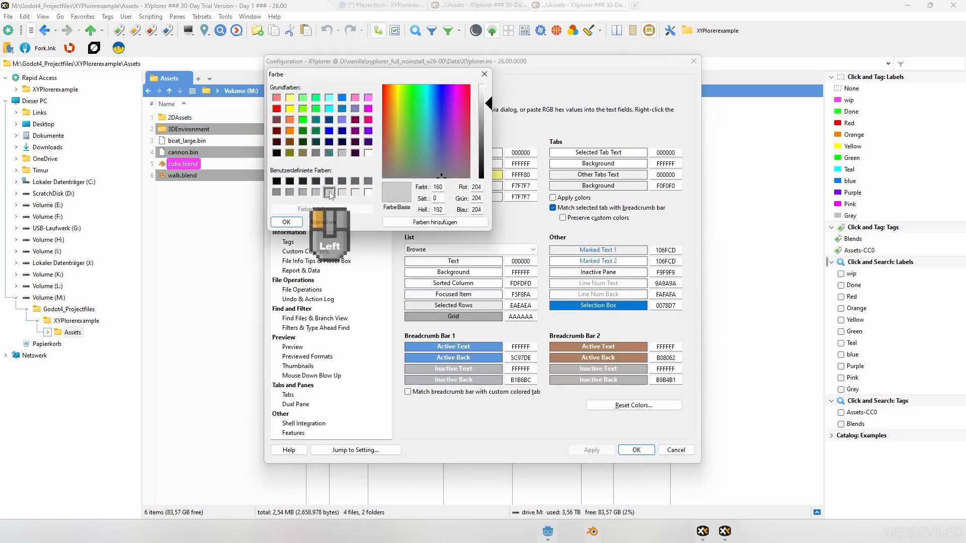
left_click(625, 453)
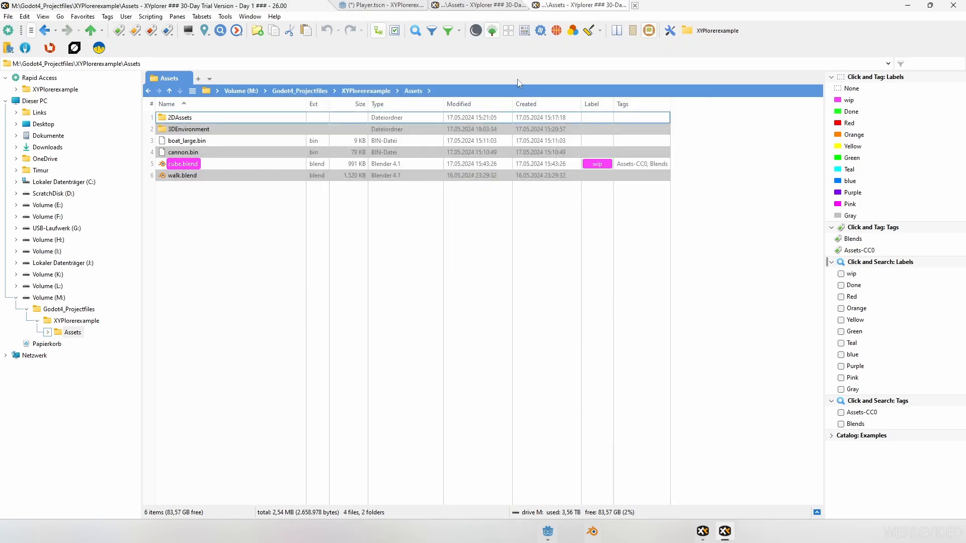
Switch the interface to dark mode and show folder sizes in the file list's Size column
left_click(475, 30)
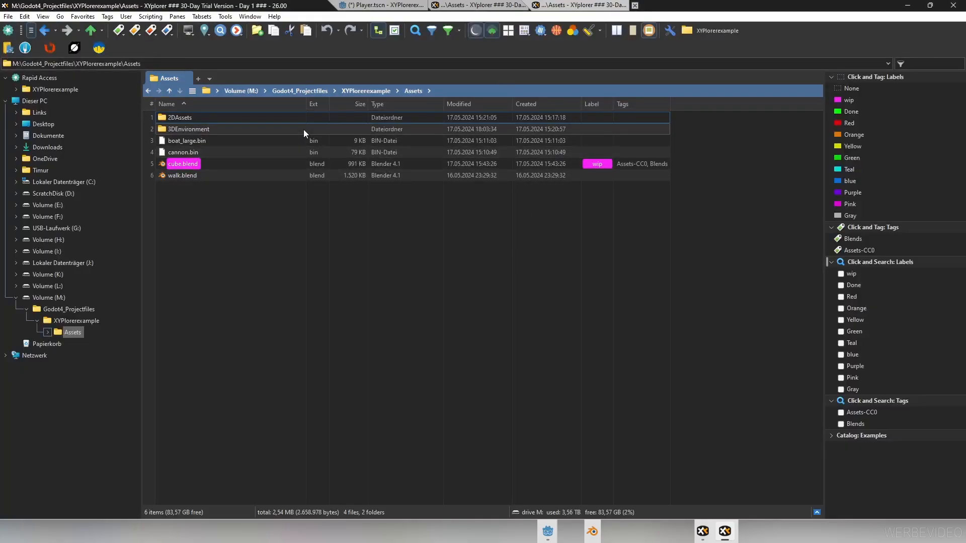
left_click(227, 18)
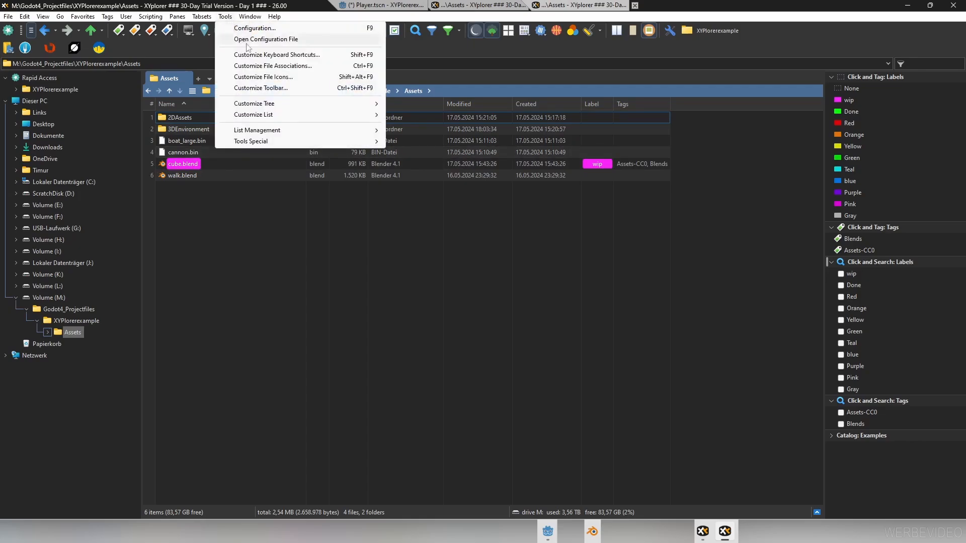
mouse_move(288, 117)
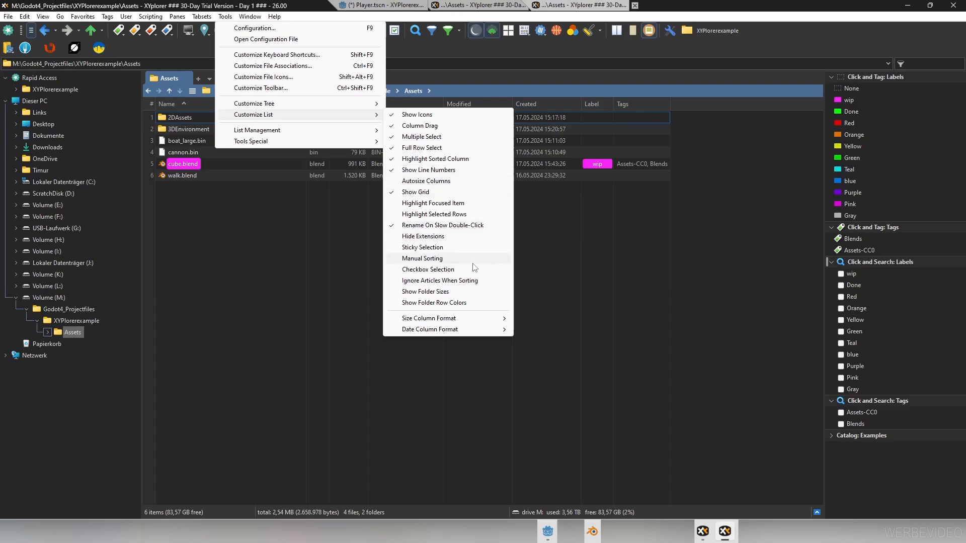
left_click(340, 283)
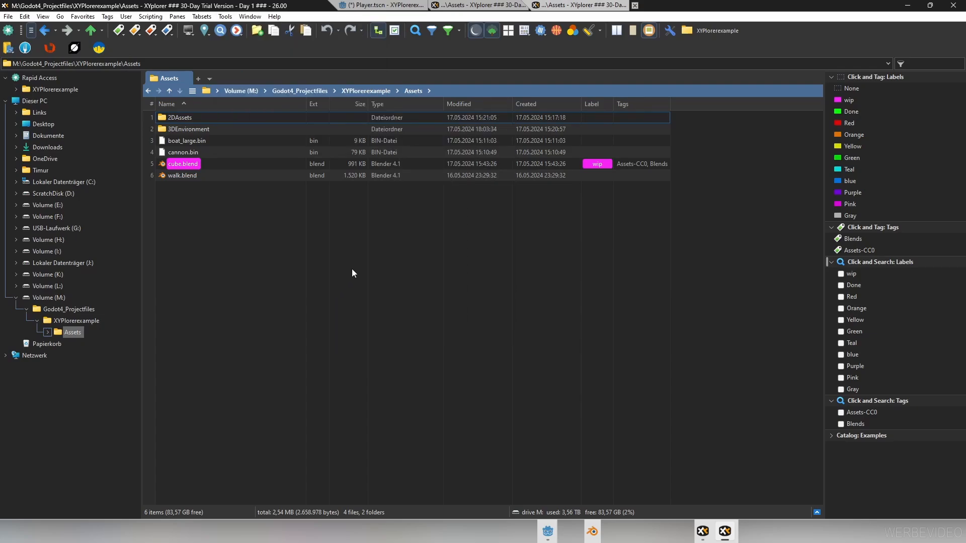
right_click(345, 107)
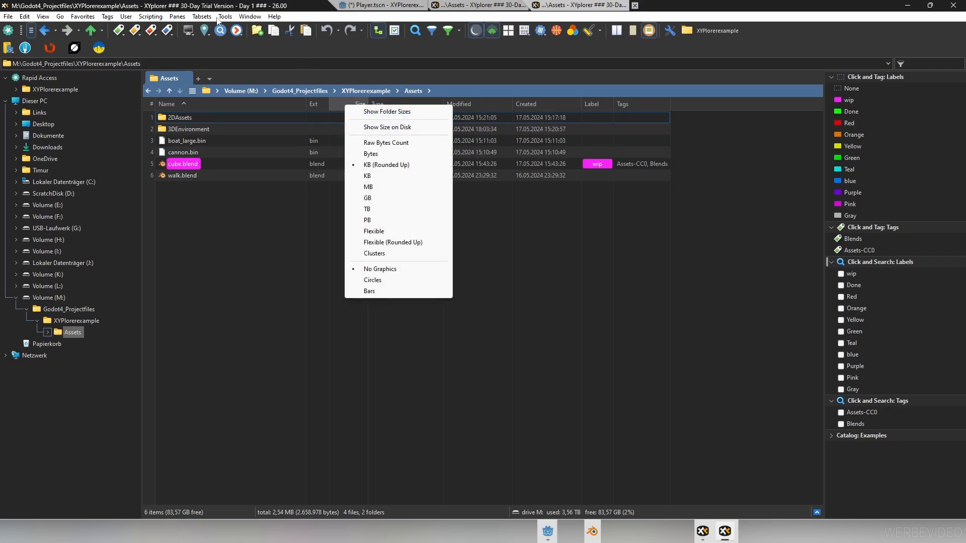
left_click(386, 113)
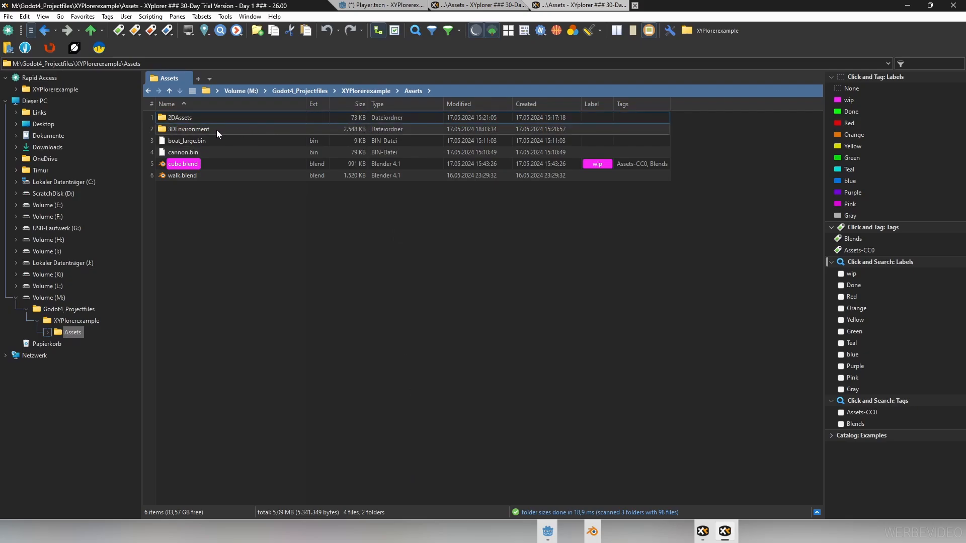
left_click(454, 329)
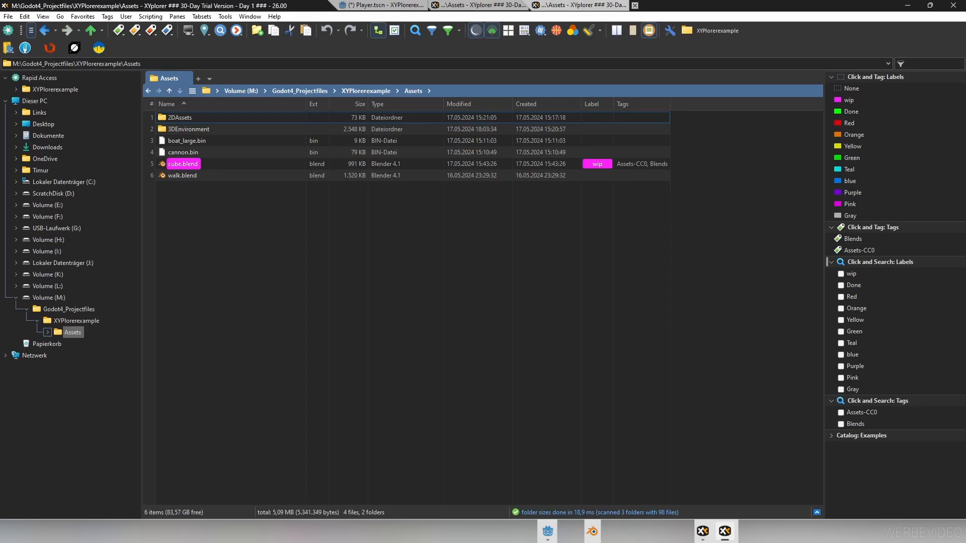
Add Everything64.exe as a toolbar program bookmark with a blank name and move its button to the start of the second row
left_click_drag(965, 372, 168, 50)
key("space")
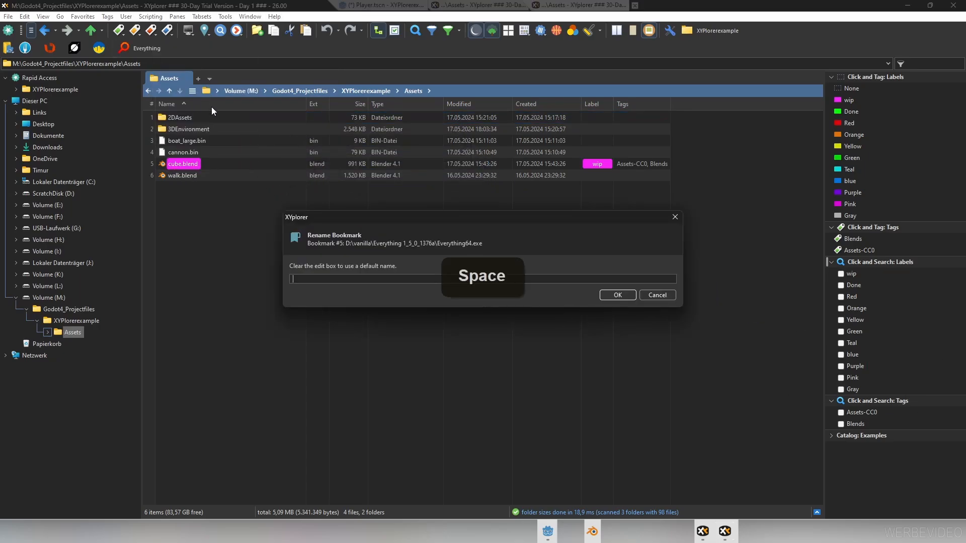
right_click(175, 53)
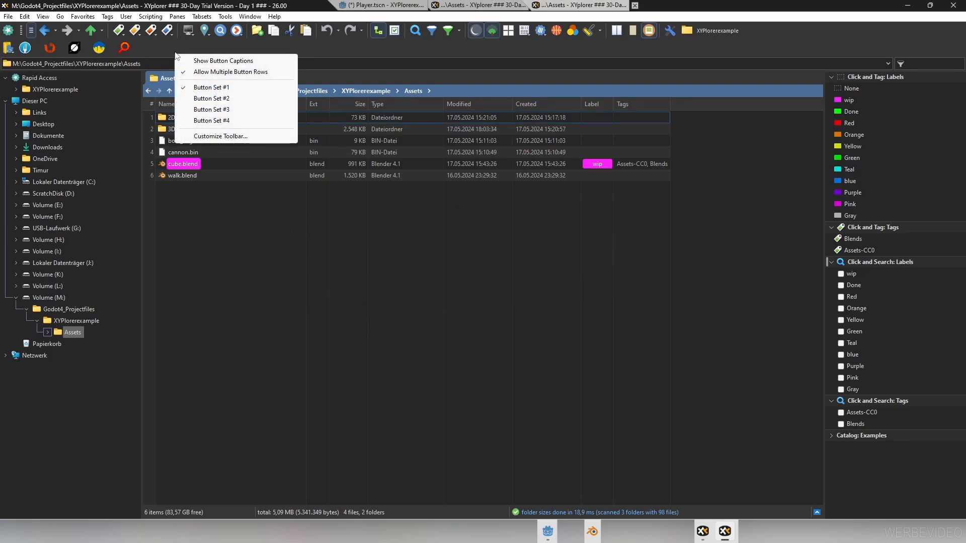
left_click(220, 136)
left_click_drag(649, 176, 649, 352)
left_click_drag(547, 337, 565, 265)
left_click(588, 405)
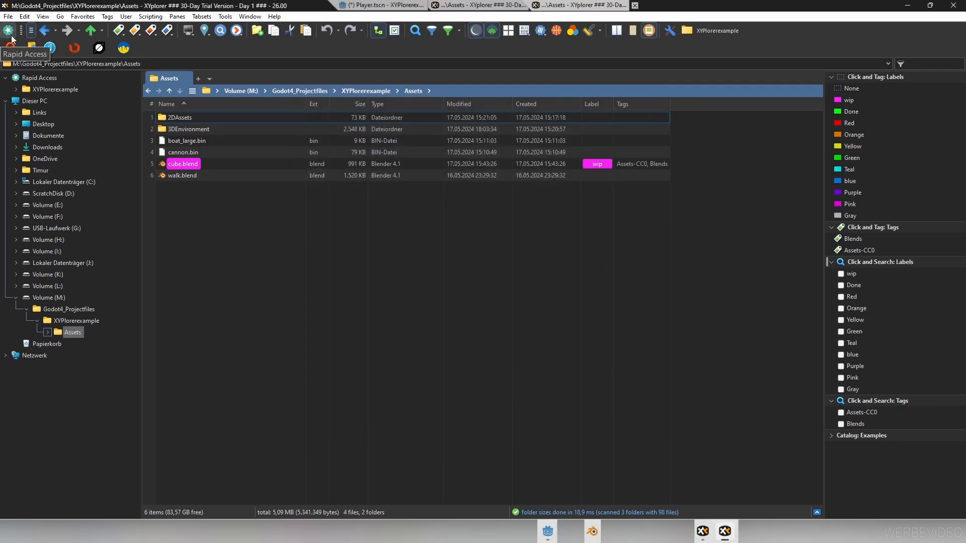
Launch Everything from its new bookmark and let it run the indexing process as administrator
left_click(10, 49)
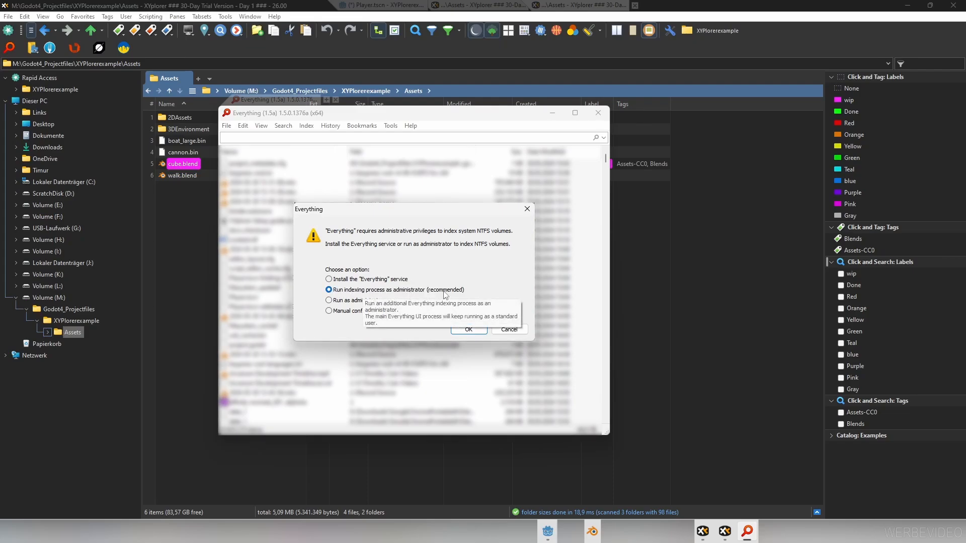
left_click(469, 330)
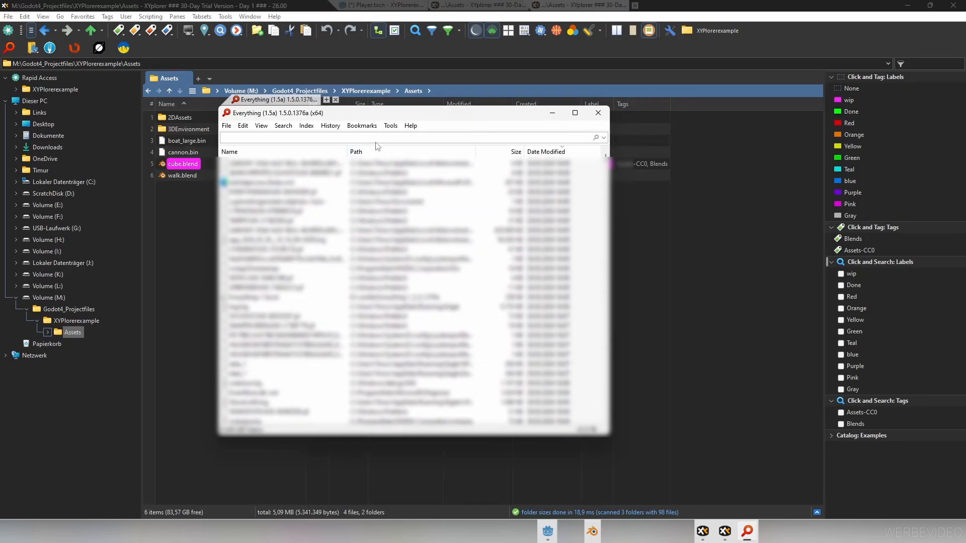
In Everything's Results options, enable hiding results when the search is empty and apply it
left_click(390, 126)
left_click(412, 212)
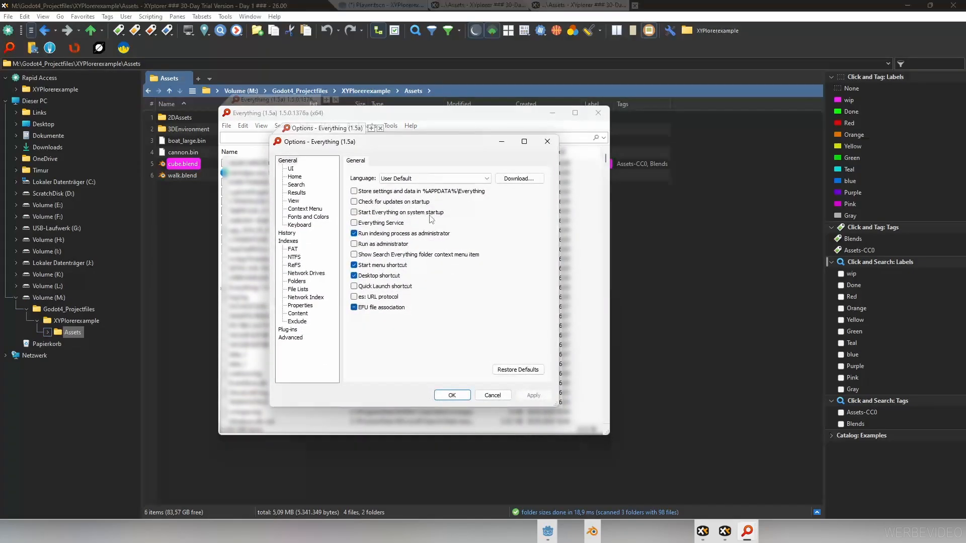
left_click(305, 194)
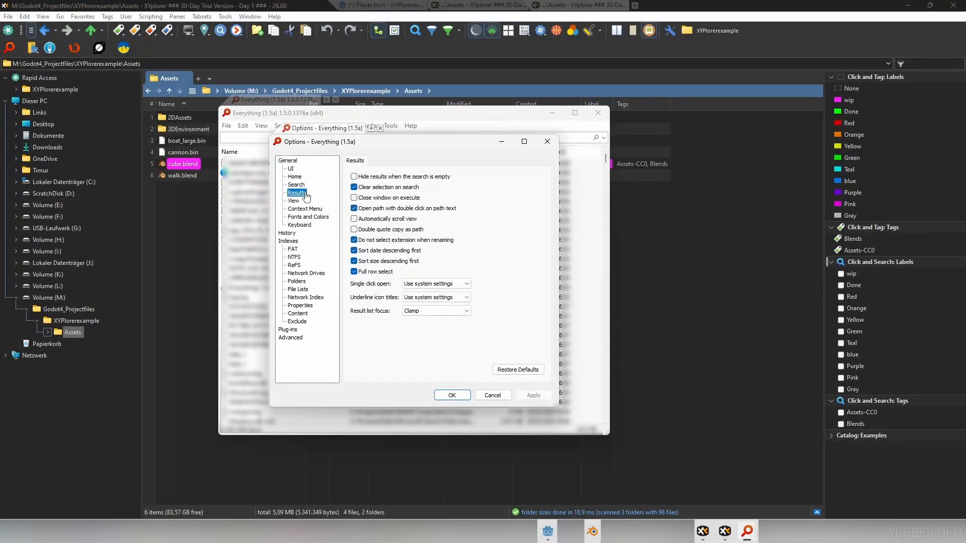
left_click(362, 178)
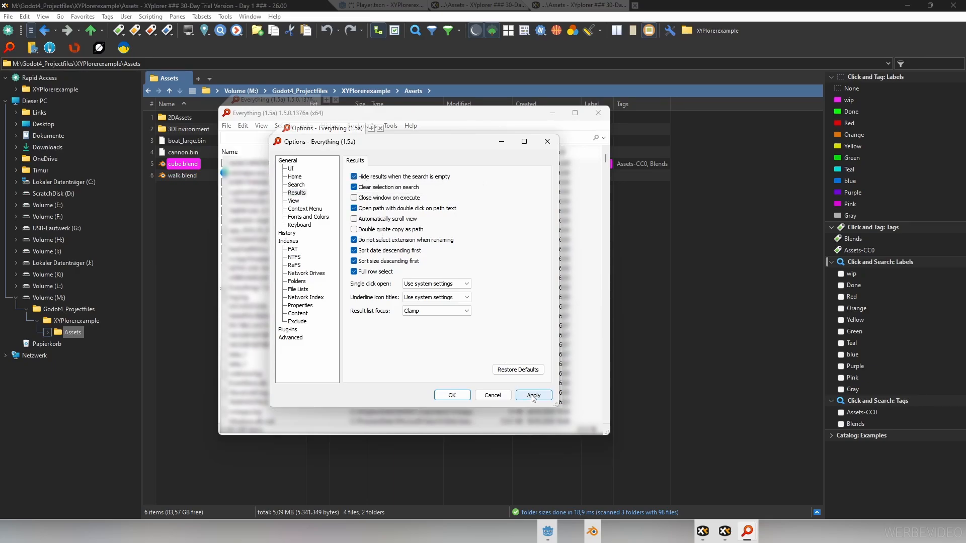
left_click(532, 396)
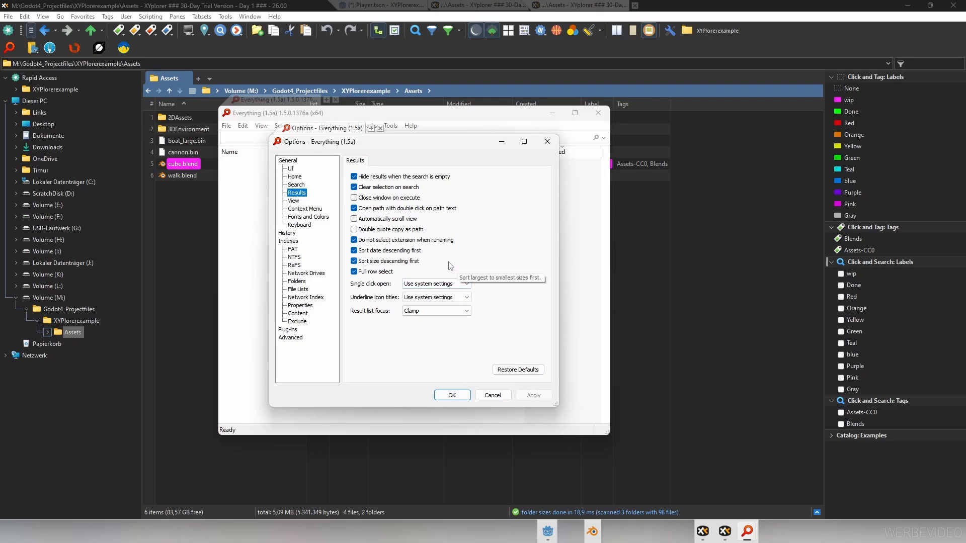
Clear the command of the Open (Folders) item in Everything's Context Menu options
left_click(310, 209)
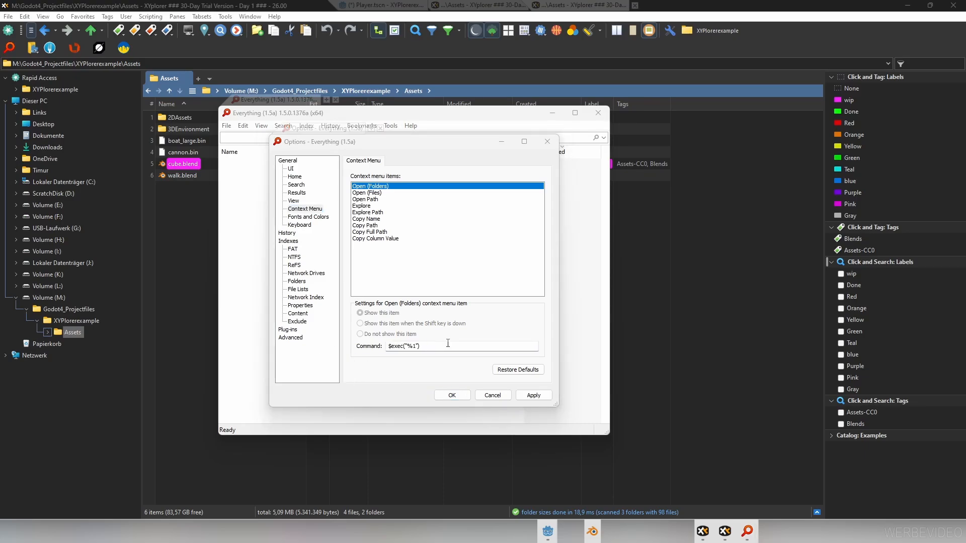
left_click_drag(447, 345, 387, 354)
type("$exec(\"C:\\Program Files $(x86$)\\XYplorer\\XYplorer.exe\" \"%1\")")
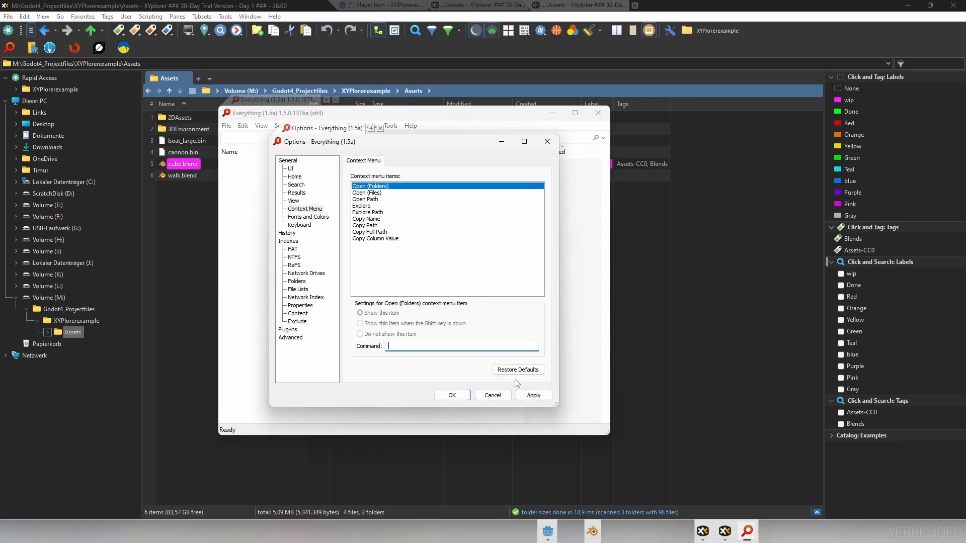
Copy the folder location of the running XYplorer.exe from its file properties and close them
right_click(726, 531)
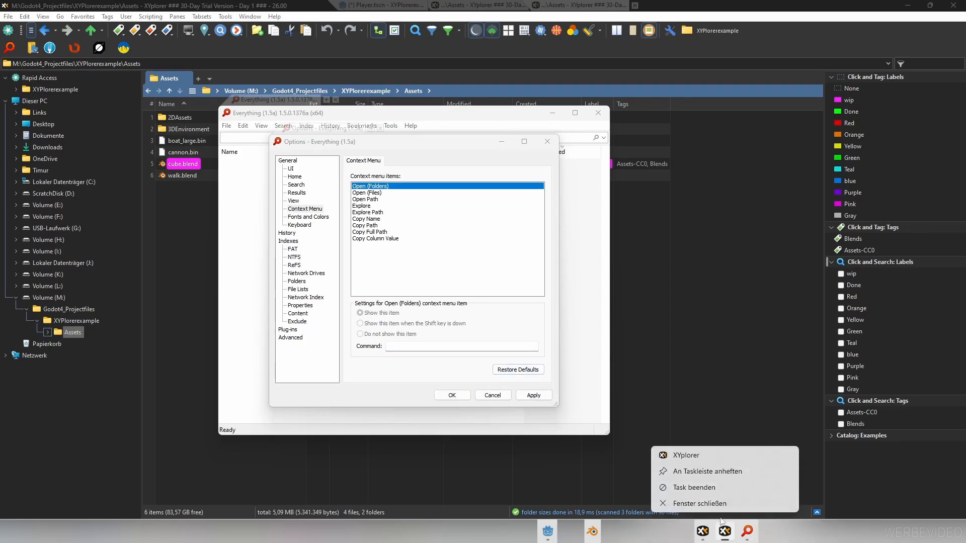
right_click(686, 454)
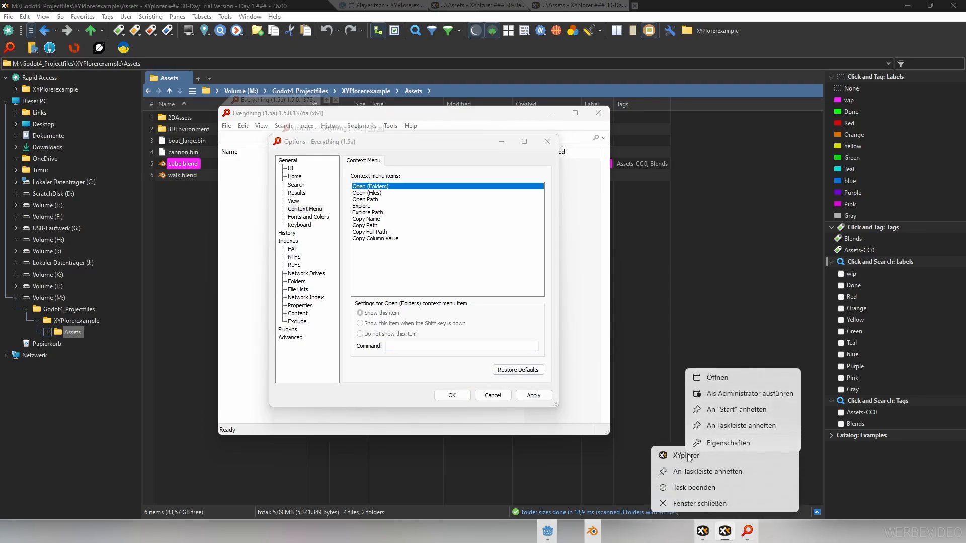
left_click(722, 443)
double_click(777, 335)
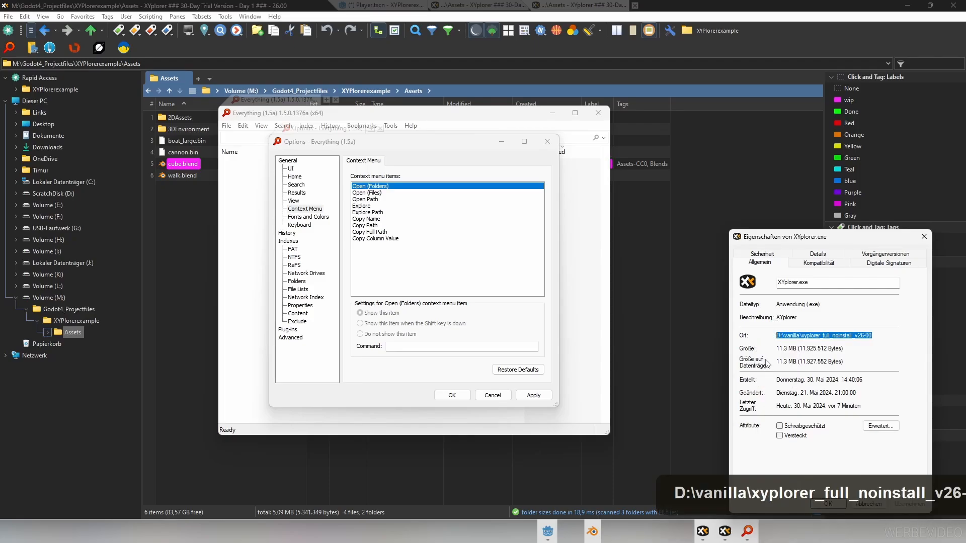
key("Escape")
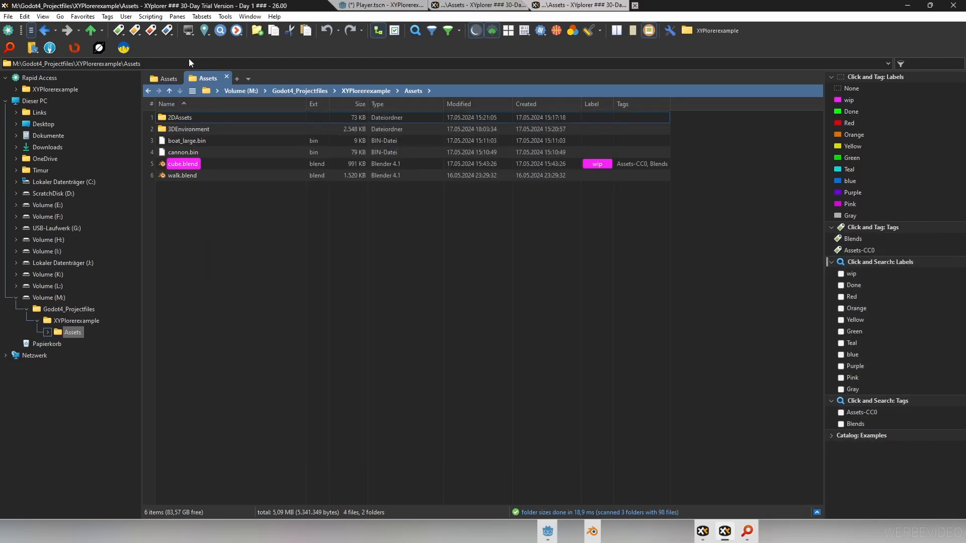
In XYplorer, go to D:\vanilla\xyplorer_full_noinstall_v26-00 and copy the full path of XYplorer.exe
left_click(190, 61)
key("Return")
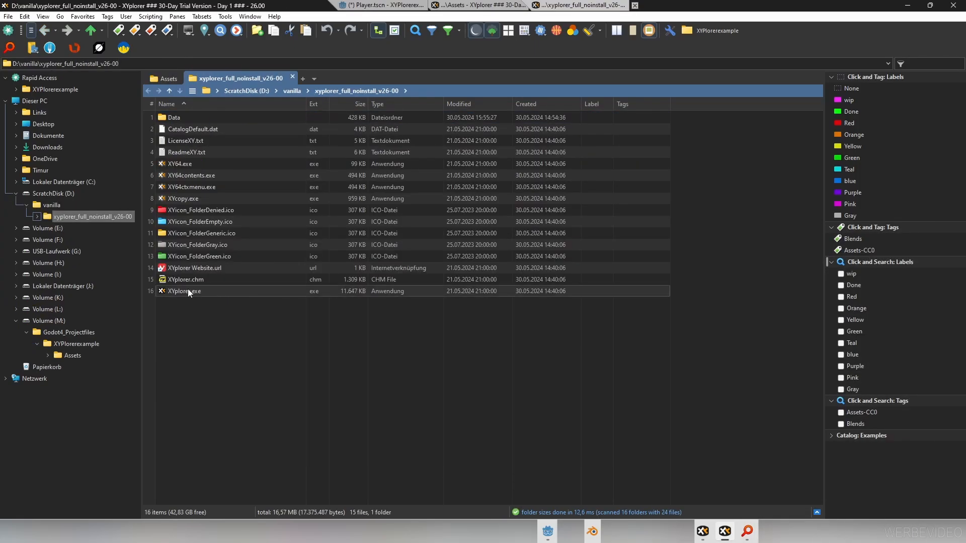
double_click(184, 291)
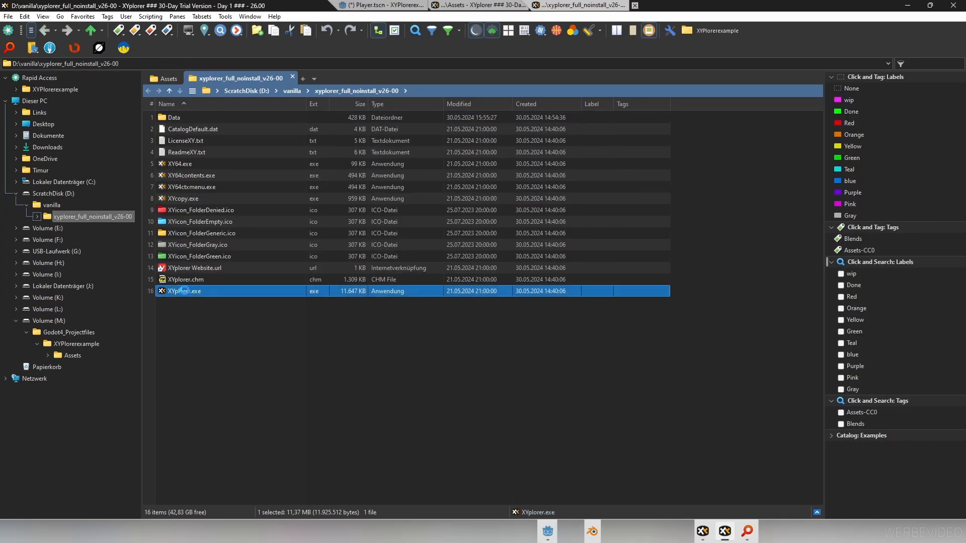
right_click(186, 291)
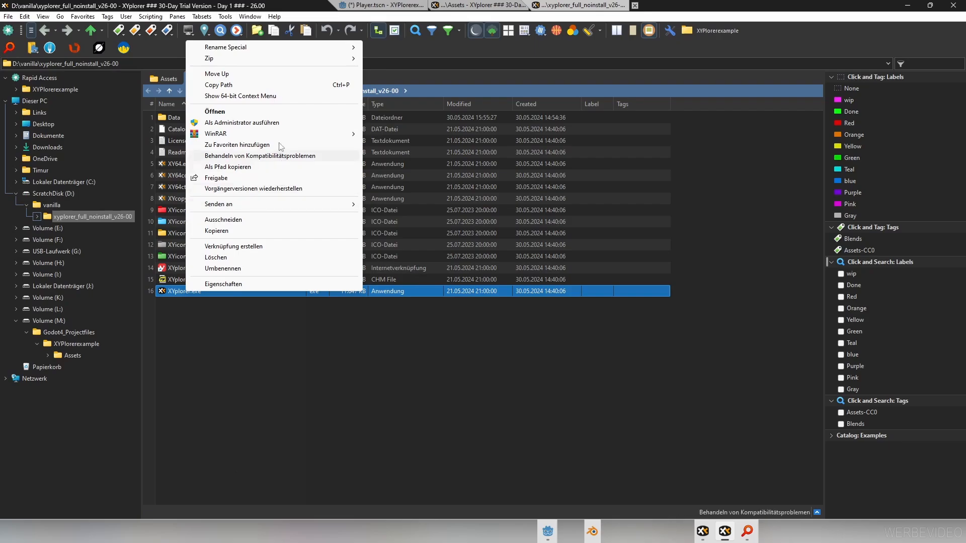
left_click(247, 84)
Return to Everything's options and set the Open (Folders) command to $exec("C:\Program Files $(x86$)\XYplorer\XYplorer.exe" "%1")
mouse_move(747, 532)
left_click(802, 484)
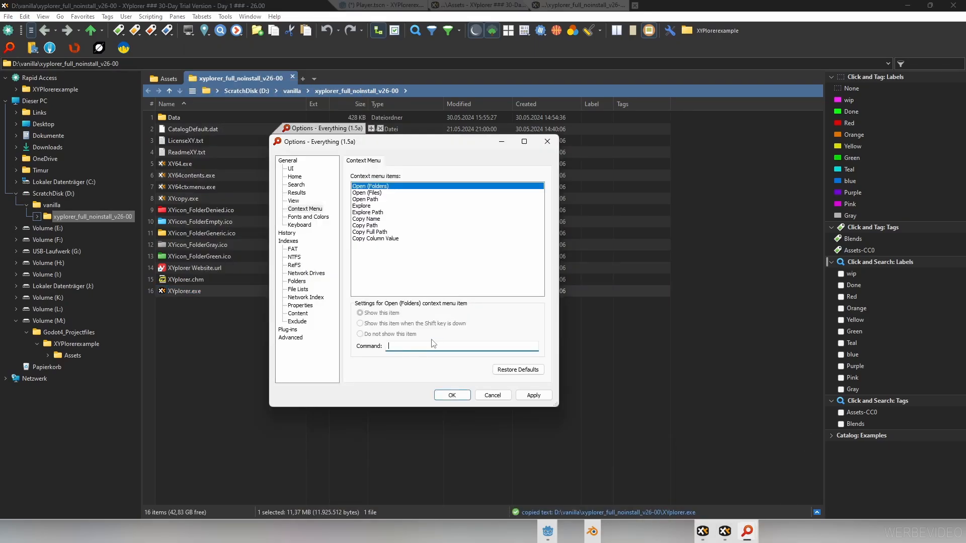
type("D:\\vanilla\\xyplorer_full_noinstall_v26-00\\XYplorer.exe")
key("ctrl+a")
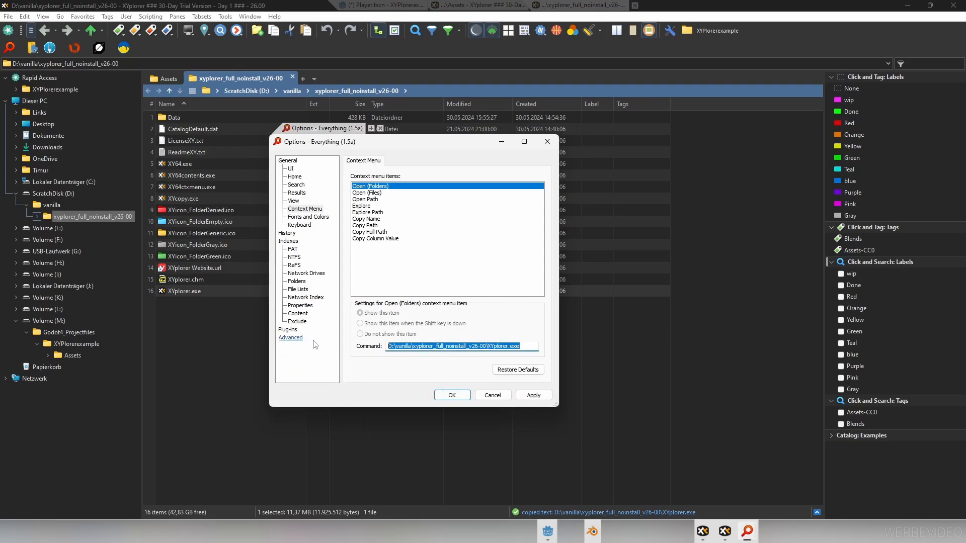
type("$exec(\"C:\\Program Files $(x86$)\\XYplorer\\XYplorer.exe\" \"%1\")")
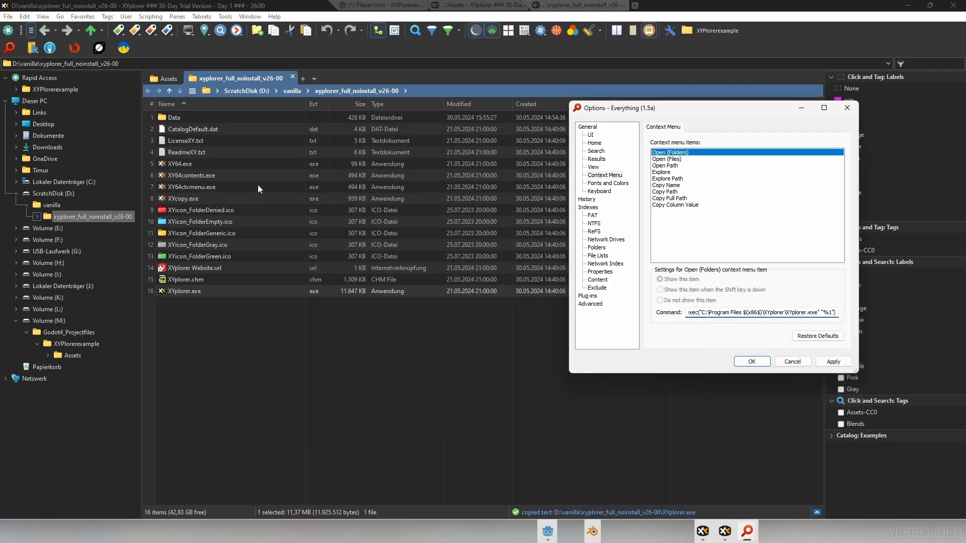
Copy XYplorer.exe's path, replace the program path in the Open (Folders) command with D:\vanilla\xyplorer_full_noinstall_v26-00\XYplorer.exe and apply it
right_click(185, 292)
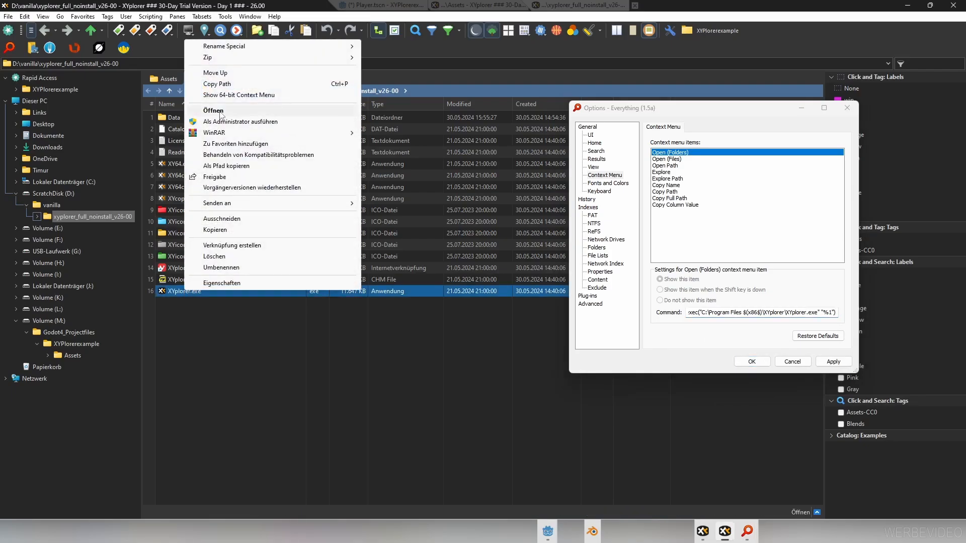
left_click(217, 84)
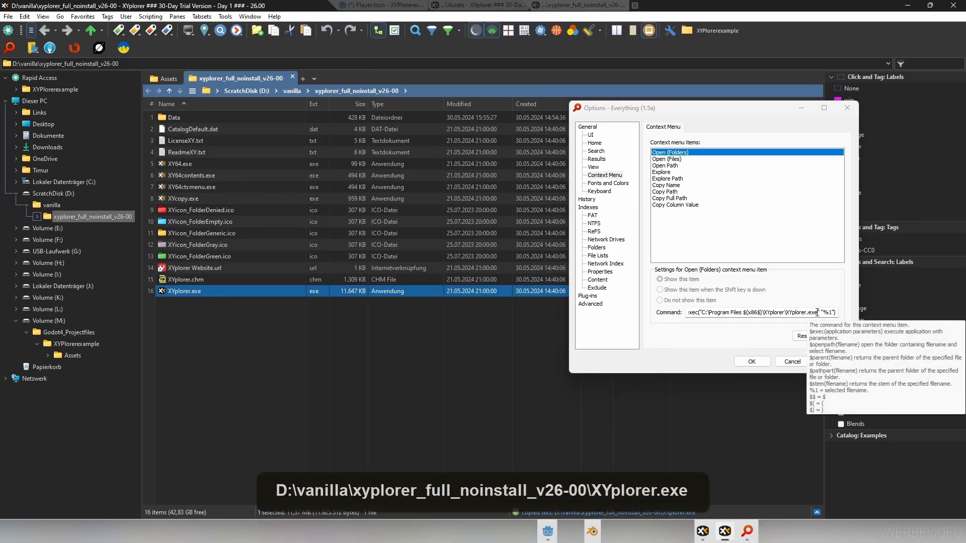
left_click_drag(818, 313, 717, 315)
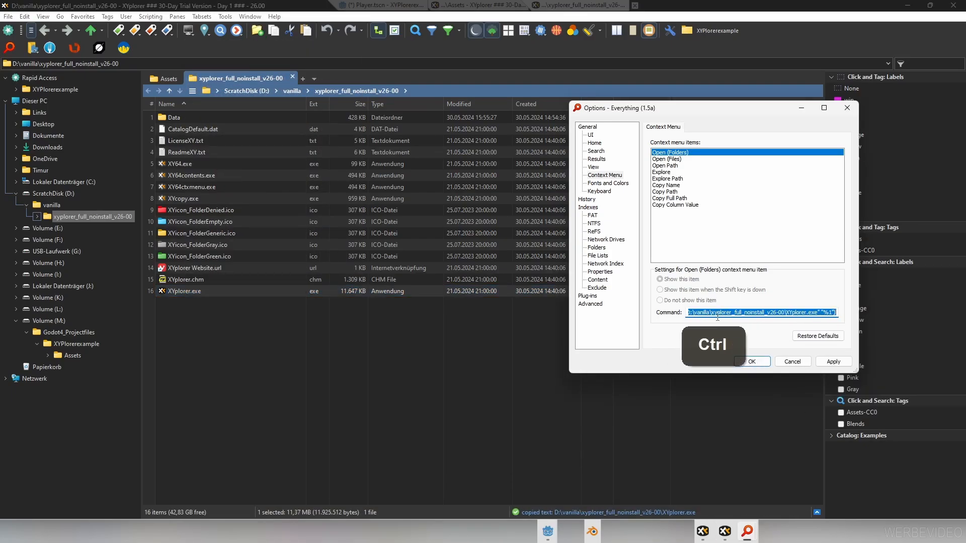
key("ctrl+x")
key("ctrl+v")
left_click(847, 359)
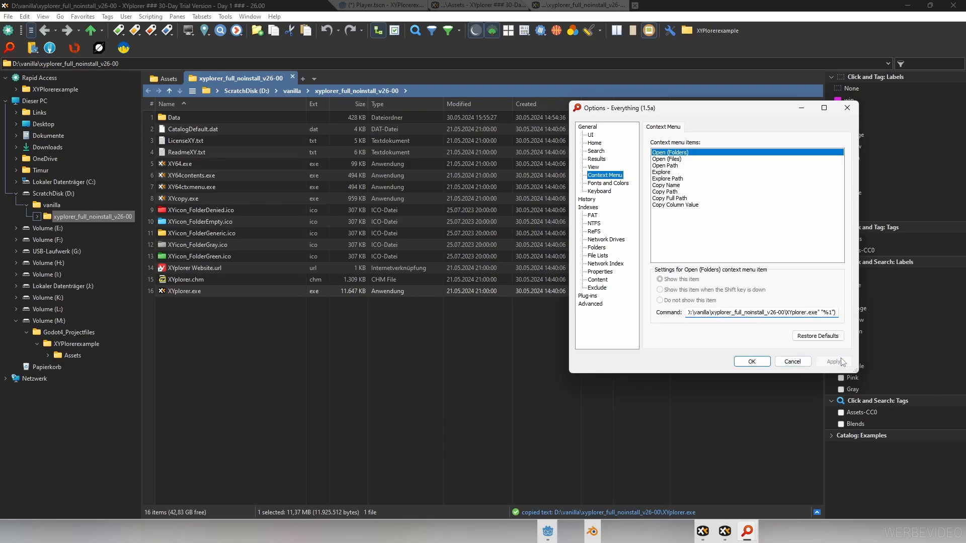
Replace the Open Path context menu command with $exec("C:\Program Files $(x86$)\XYplorer\XYplorer.exe" /select="%1")
left_click(674, 166)
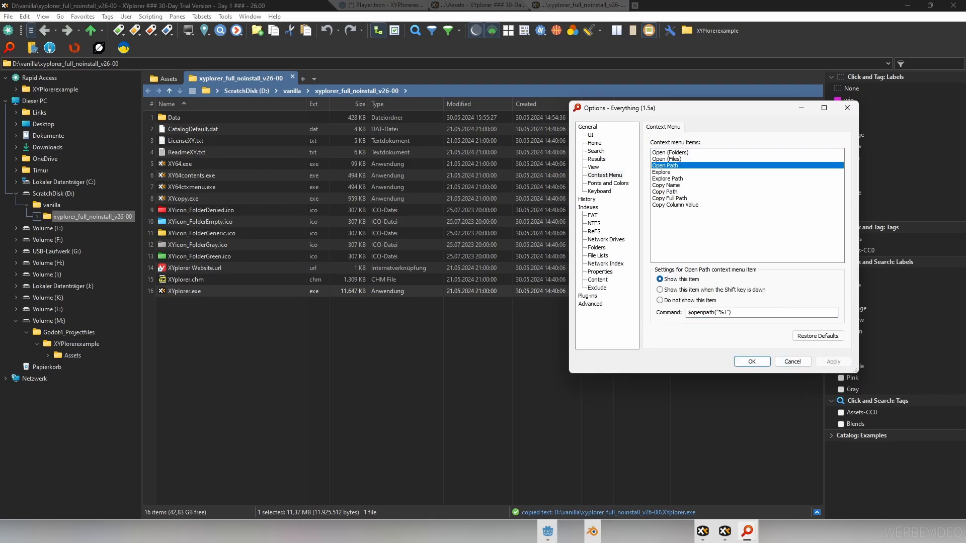
left_click(750, 312)
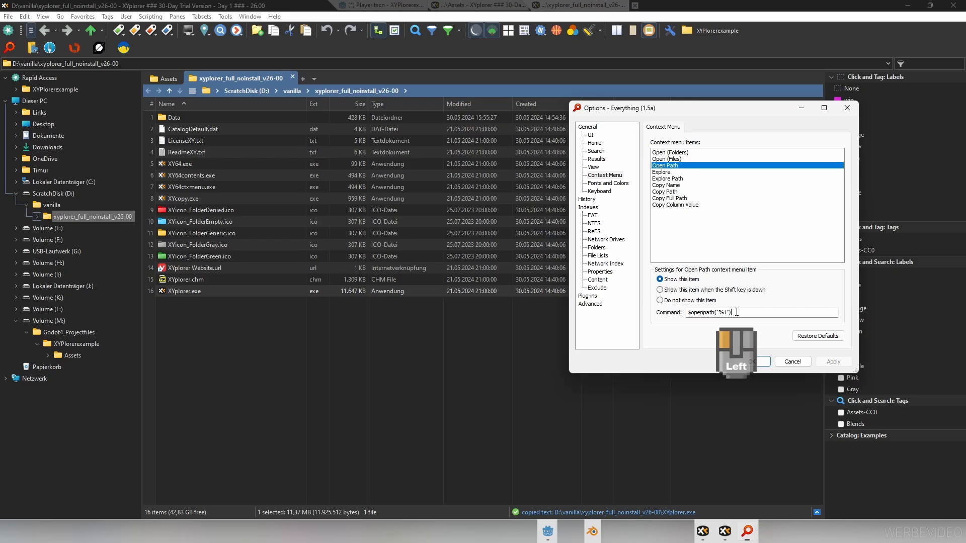
key("ctrl+a")
key("BackSpace")
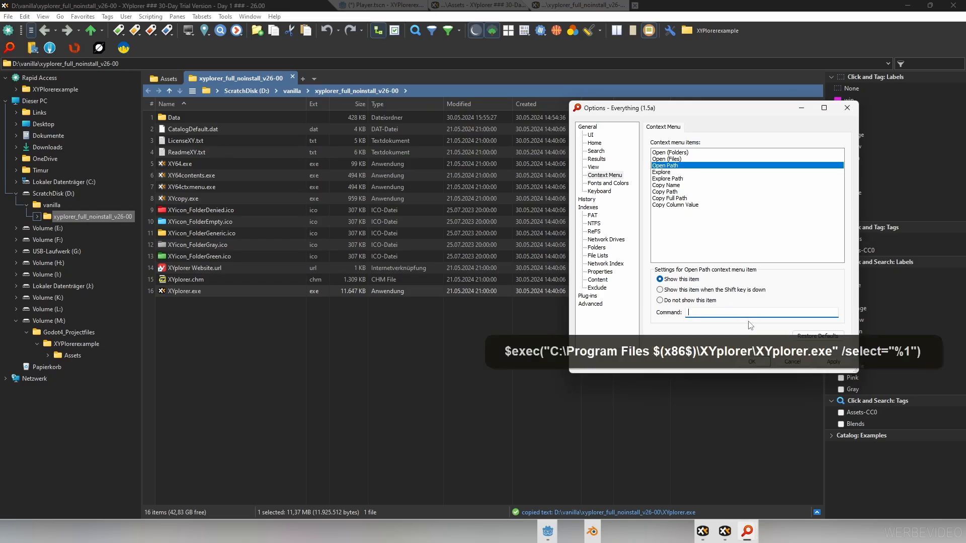
key("ctrl+v")
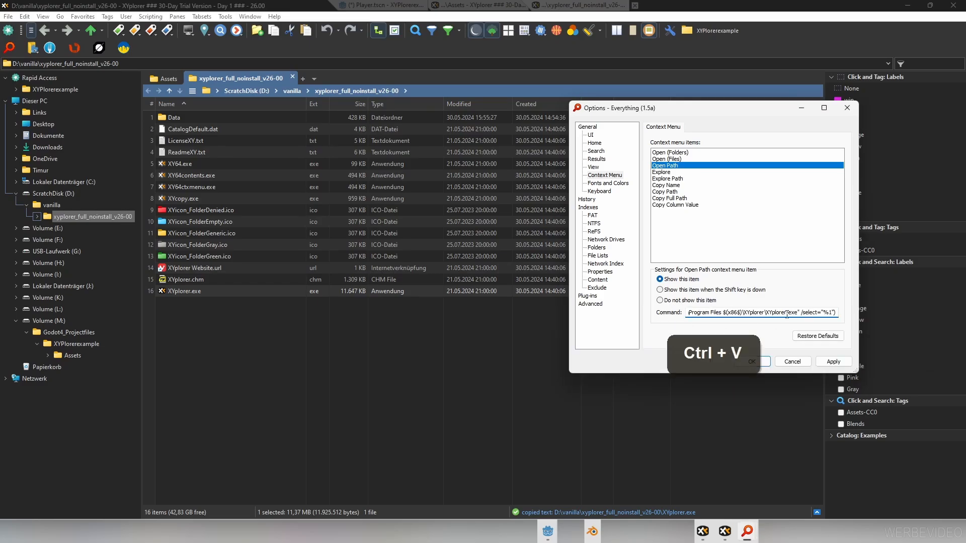
Copy XYplorer.exe's path, replace the program path in the Open Path command with D:\vanilla\xyplorer_full_noinstall_v26-00\XYplorer.exe and accept the options
right_click(175, 295)
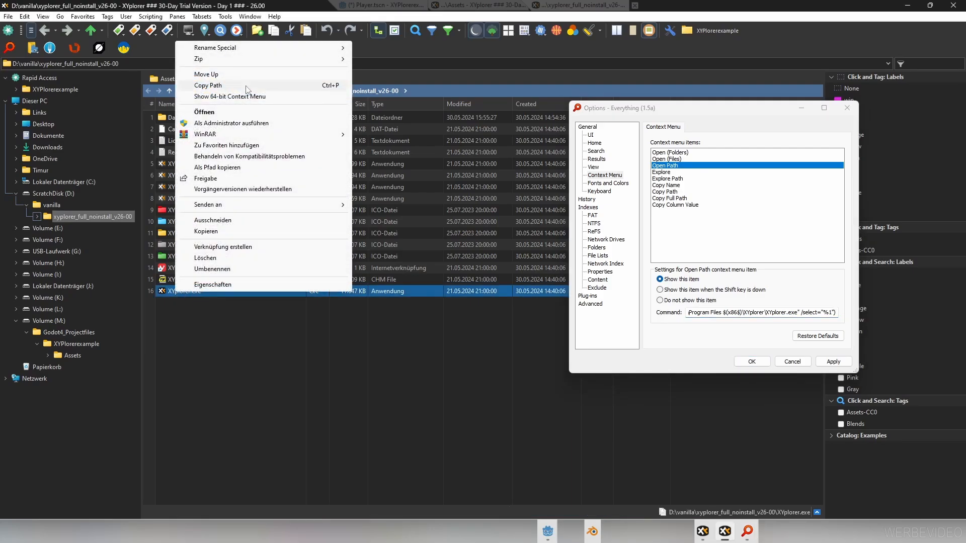
left_click(216, 88)
left_click(799, 324)
left_click_drag(797, 312, 690, 311)
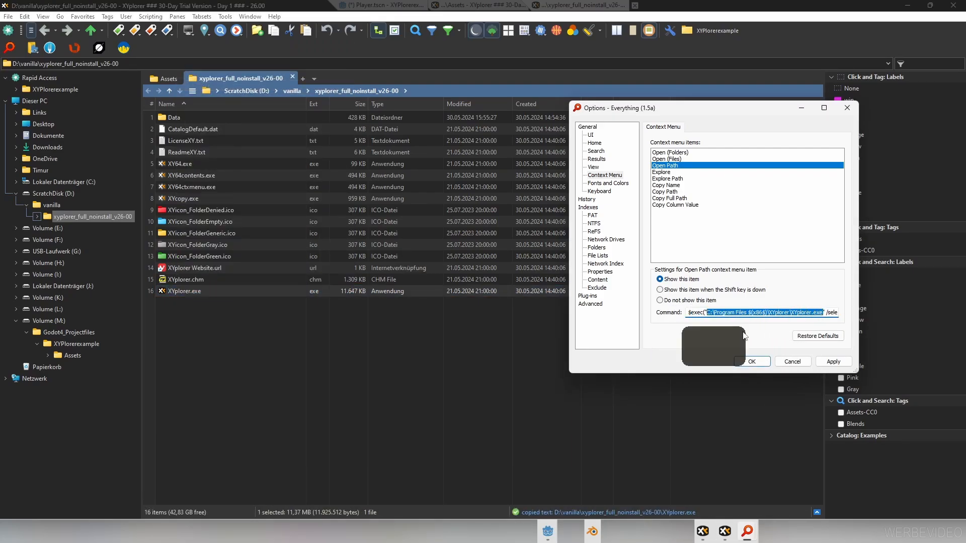
key("ctrl+v")
left_click(755, 362)
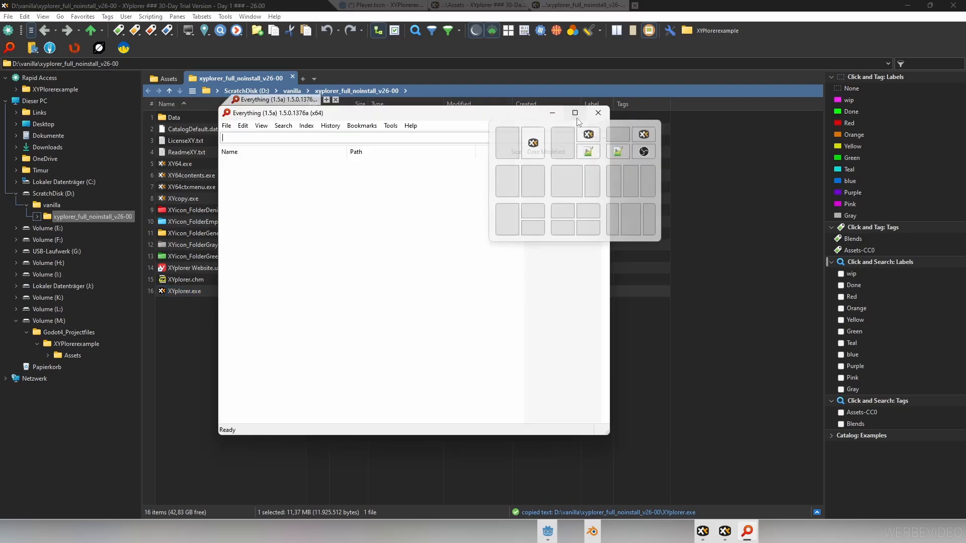
Maximize the Everything window and add the Tags property as a column in the results list
left_click(574, 112)
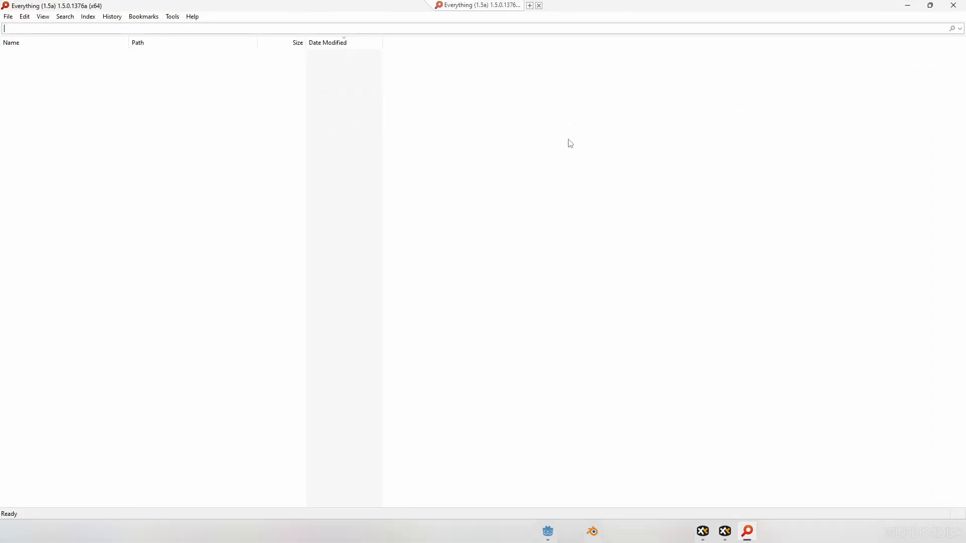
right_click(397, 44)
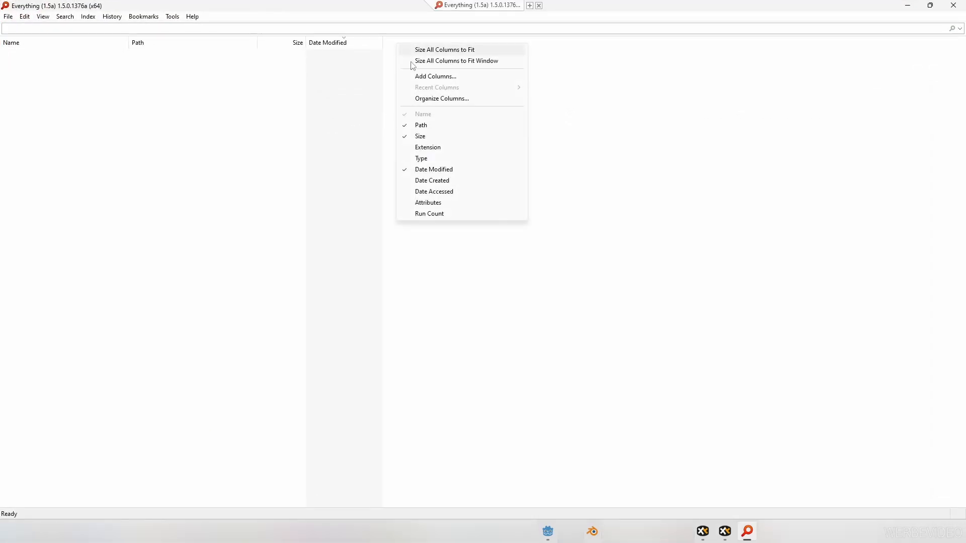
left_click(449, 76)
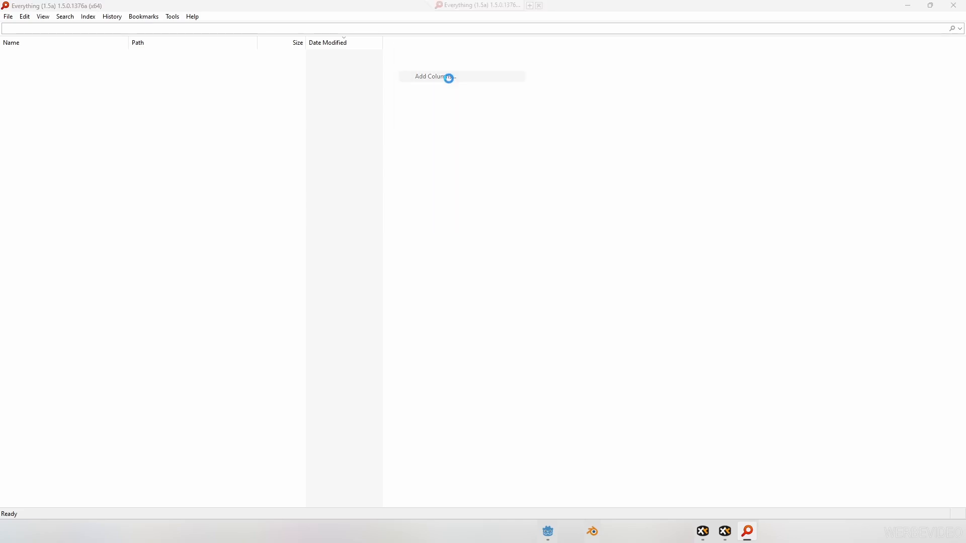
type("tags")
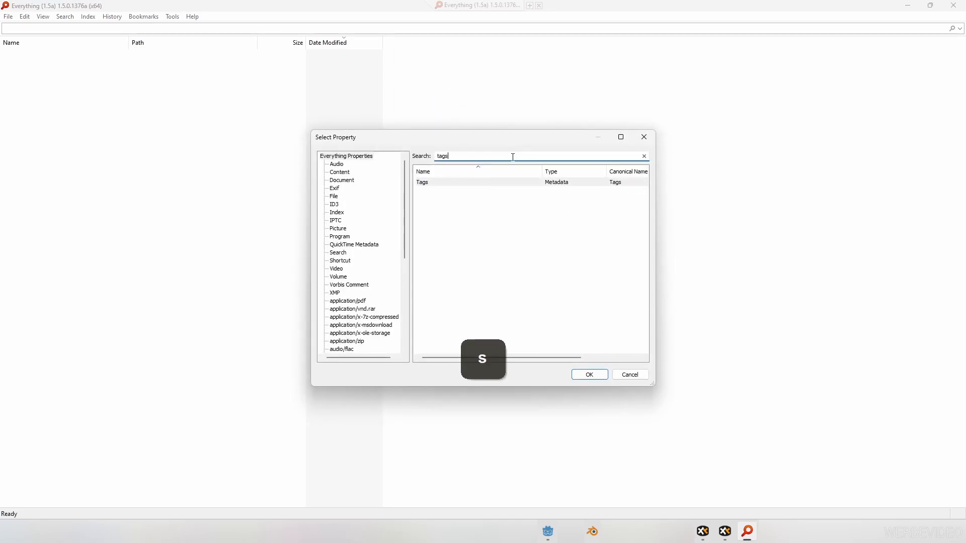
left_click(528, 182)
left_click(597, 374)
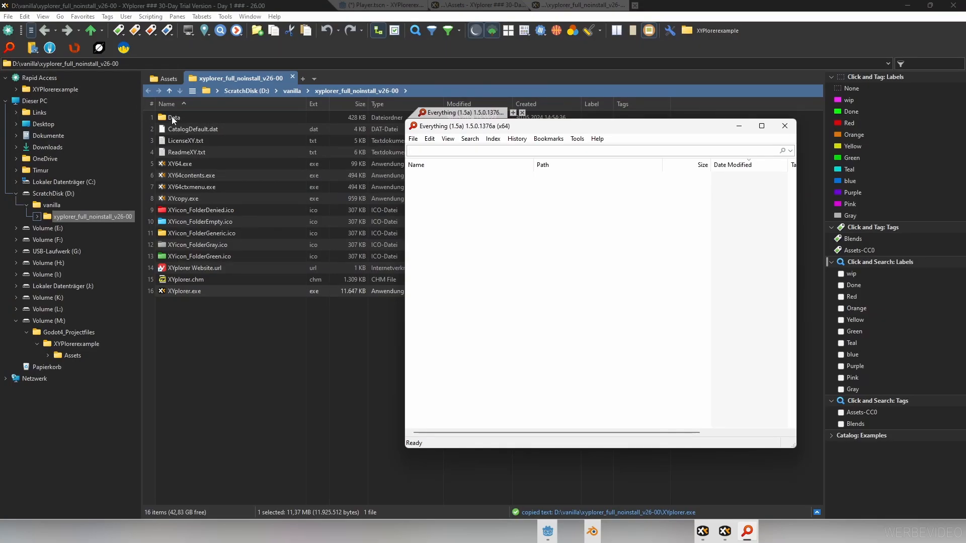
Enter /xyplorer_tag_dat=%APPDATA%\XYplorer\tag.dat in Everything's search, and copy the path of tag.dat from the Data folder in XYplorer
left_click_drag(559, 117, 555, 151)
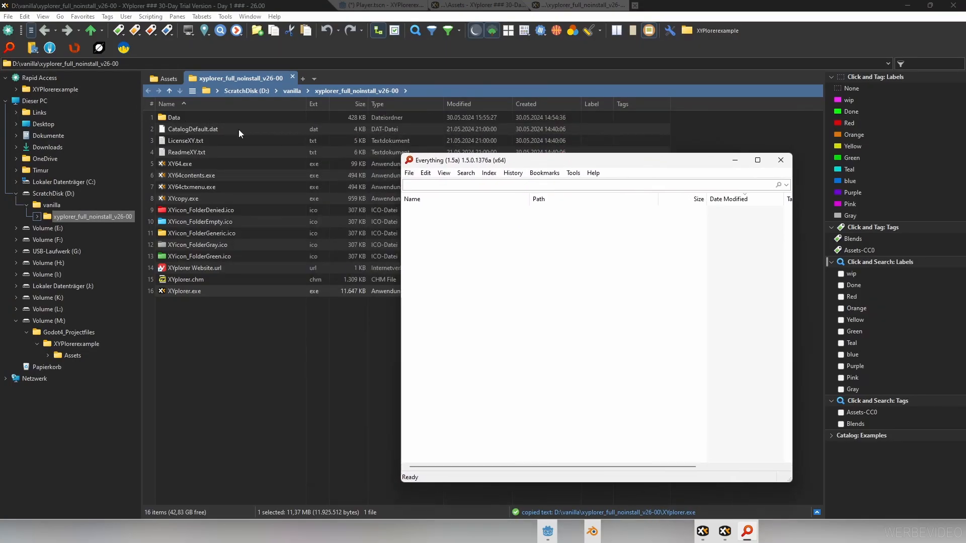
key("ctrl+v")
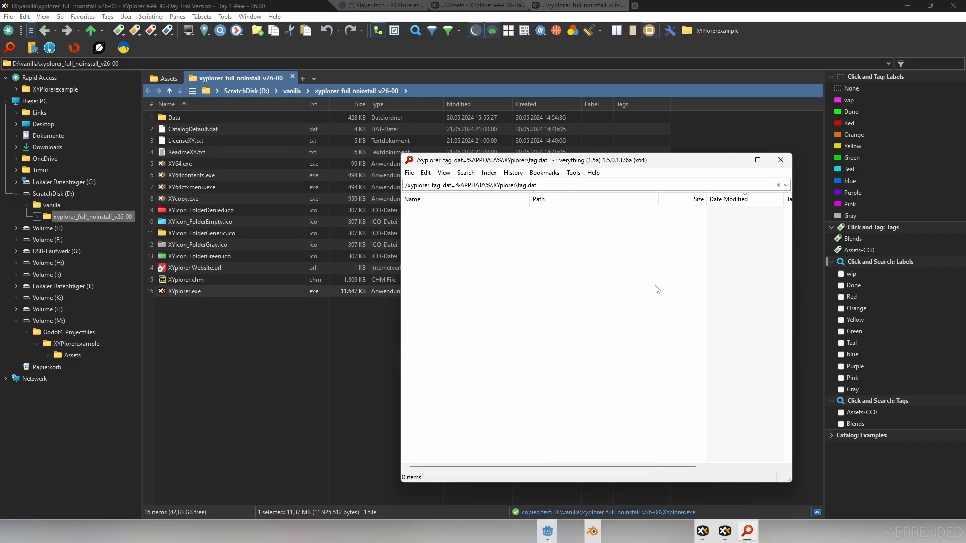
double_click(169, 118)
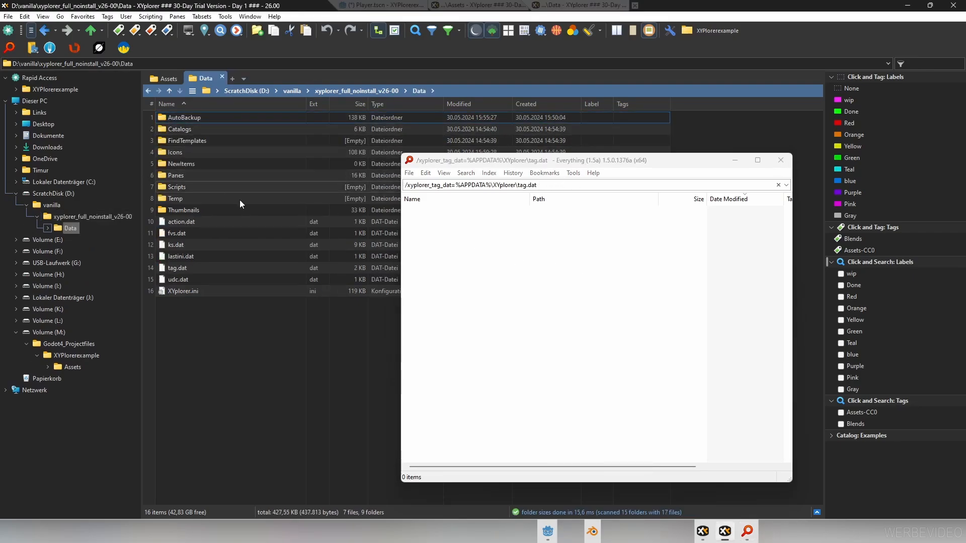
left_click(253, 268)
left_click(324, 269)
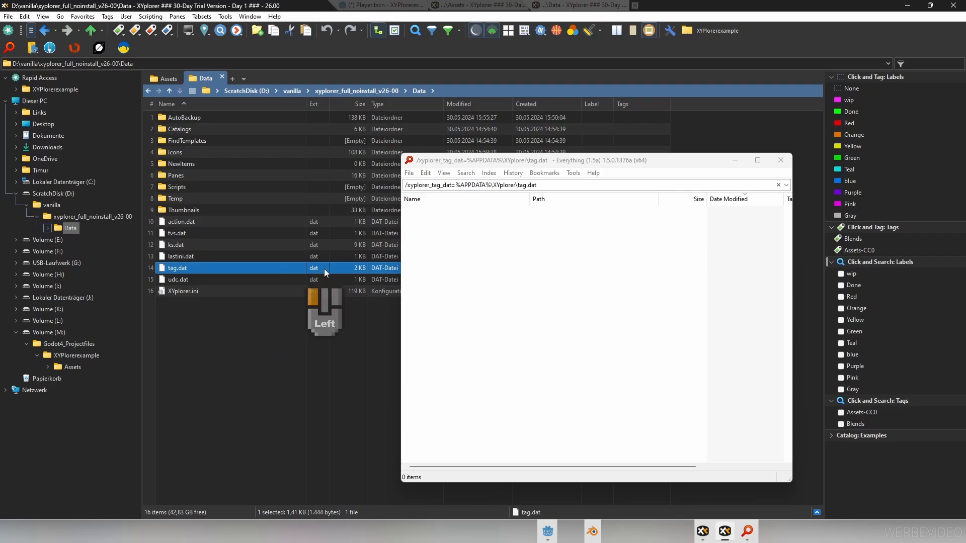
right_click(333, 264)
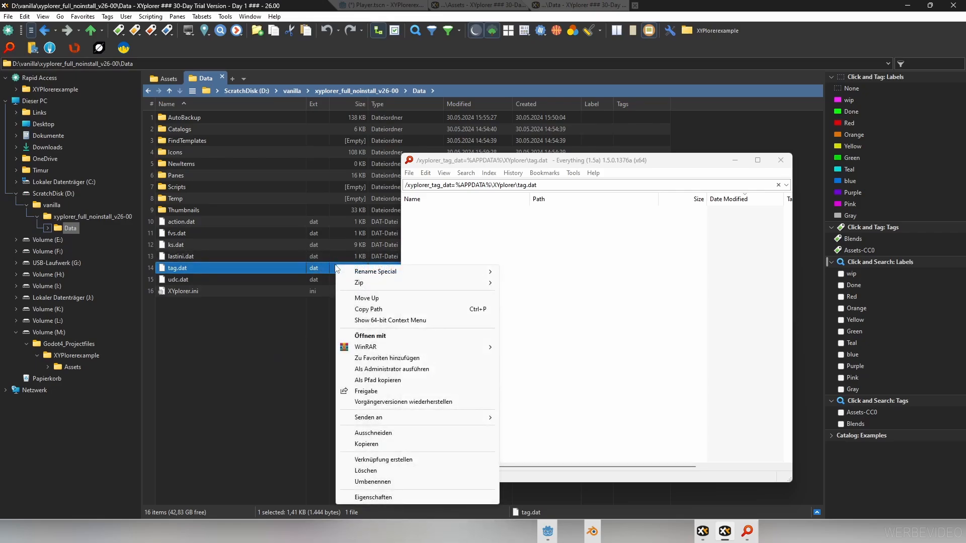
left_click(380, 310)
Change the path in Everything's command to D:\vanilla\xyplorer_full_noinstall_v26-00\Data\tag.dat and run /xyplorer_tag_dat with it
left_click_drag(460, 185, 539, 185)
key("BackSpace")
key("BackSpace")
key("ctrl+v")
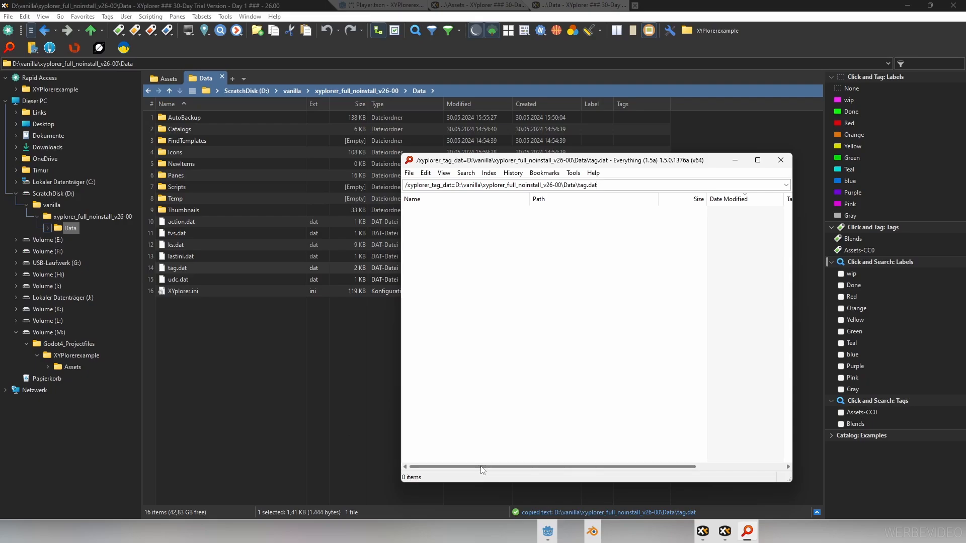
key("Return")
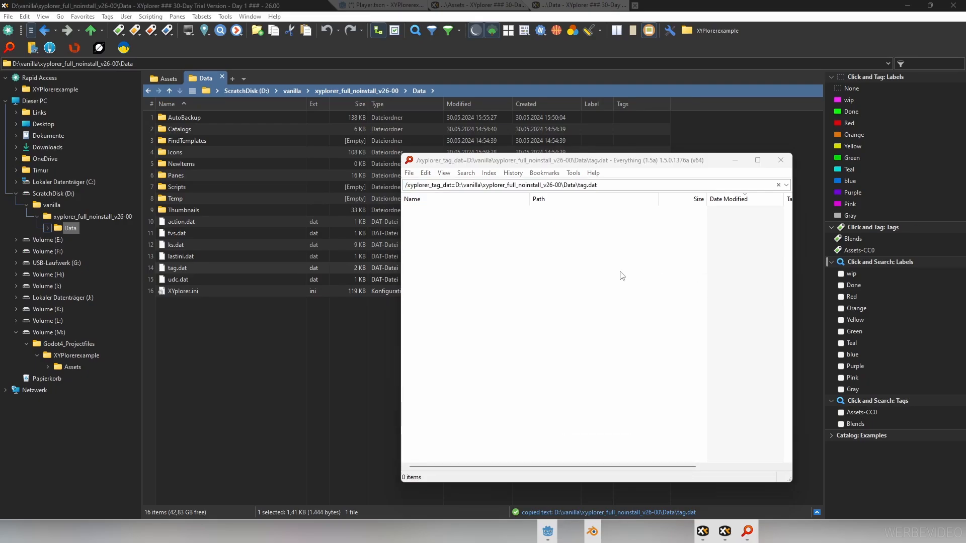
Bookmark an Everything search for is-xyplorer-tag: and run it from the bookmarks
left_click(583, 246)
key("ctrl+v")
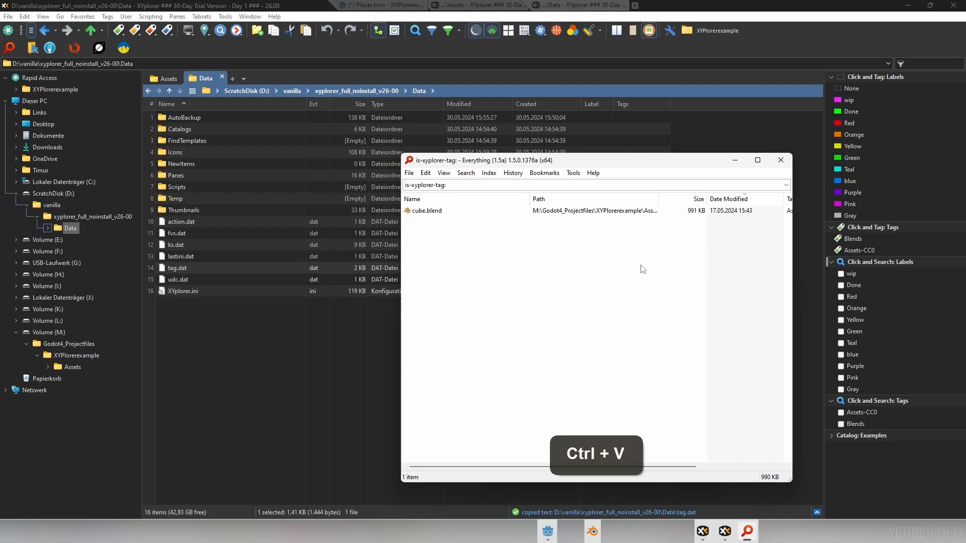
left_click(546, 174)
left_click(553, 185)
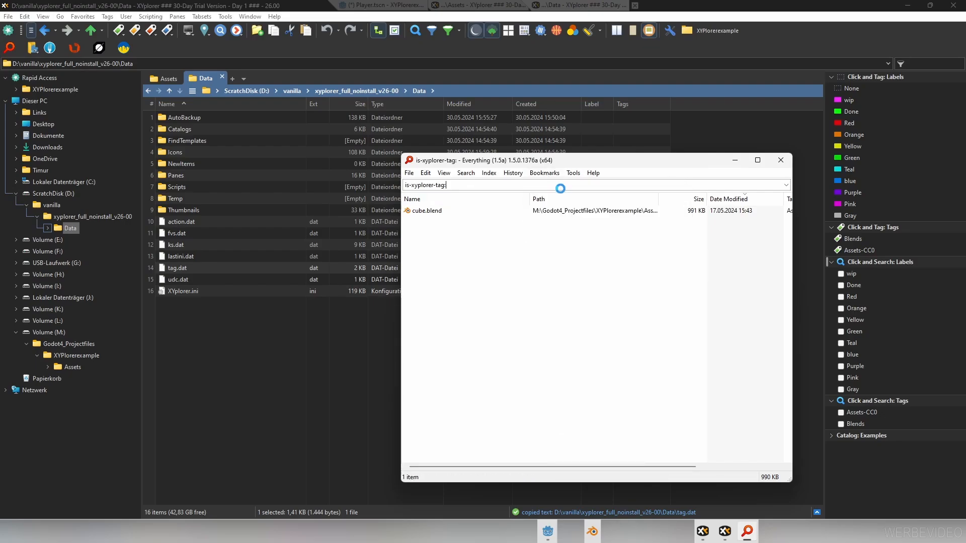
left_click(651, 472)
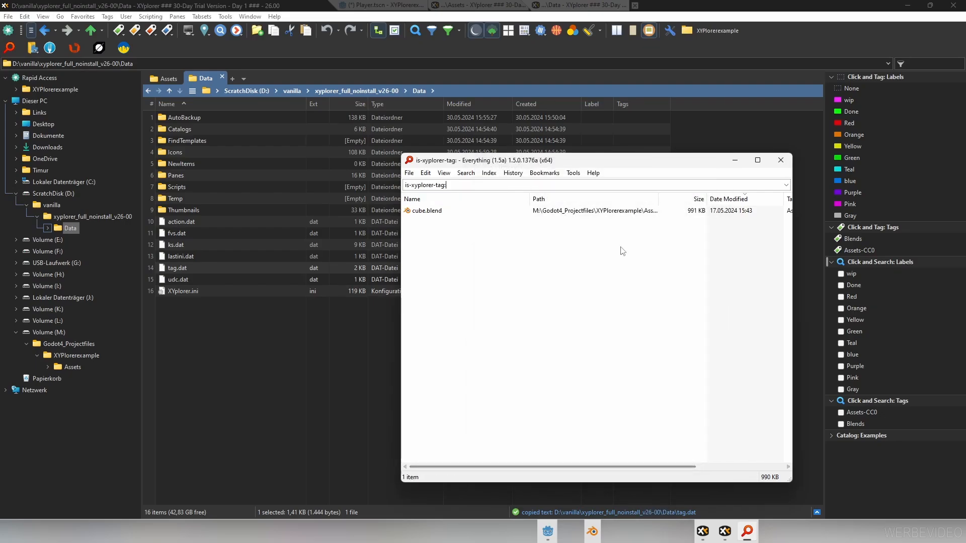
left_click(544, 173)
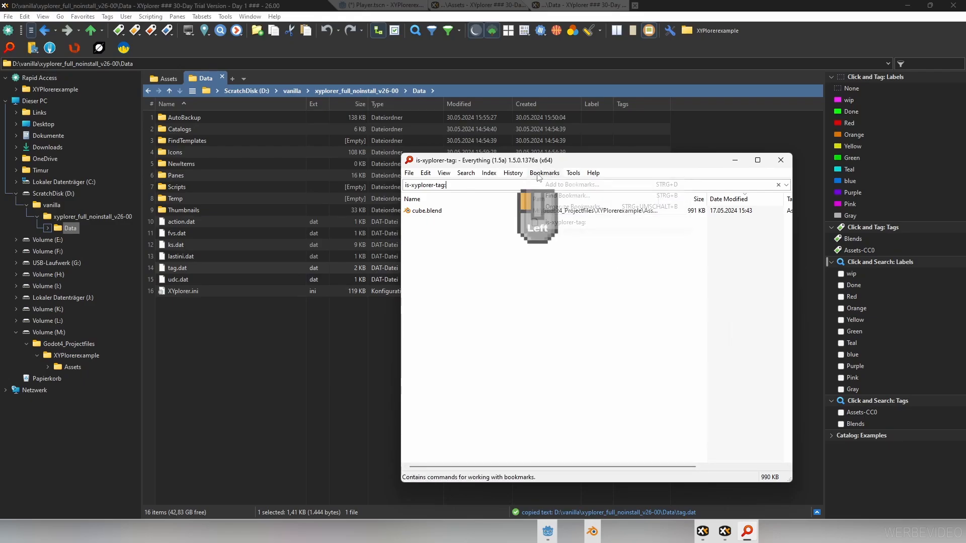
left_click(561, 224)
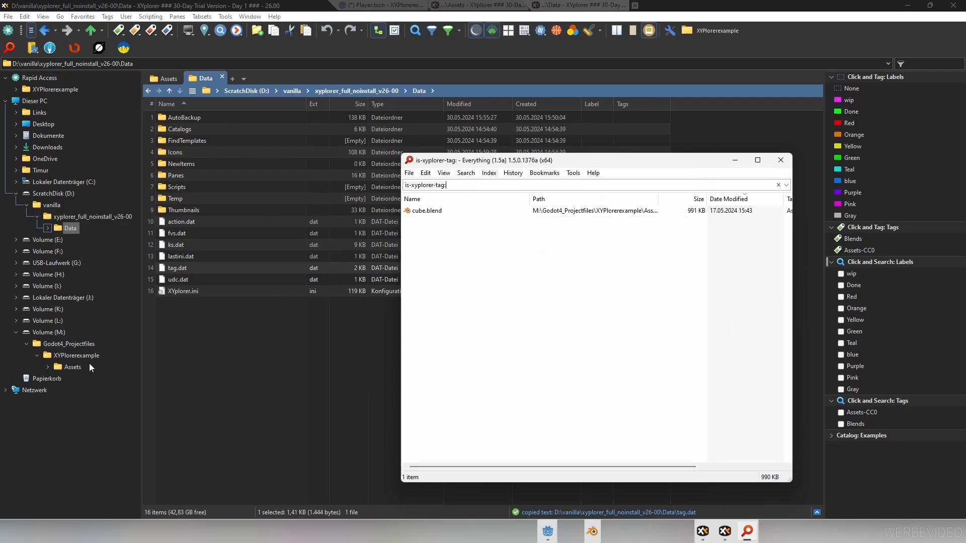
In XYplorer, go to the XYPlorerexample project folder and tag icon.svg with Assets-CC0
left_click(32, 47)
left_click(66, 67)
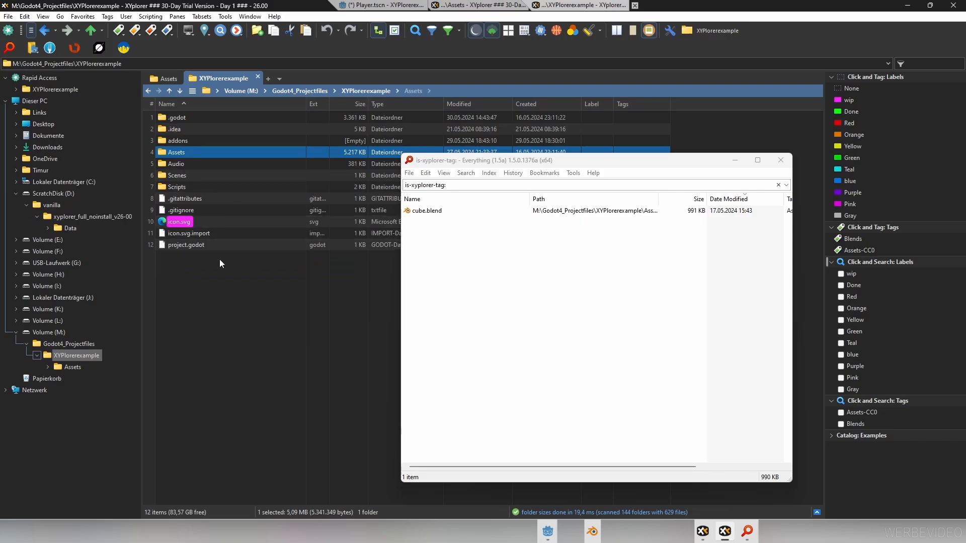
left_click_drag(492, 161, 452, 277)
left_click(193, 221)
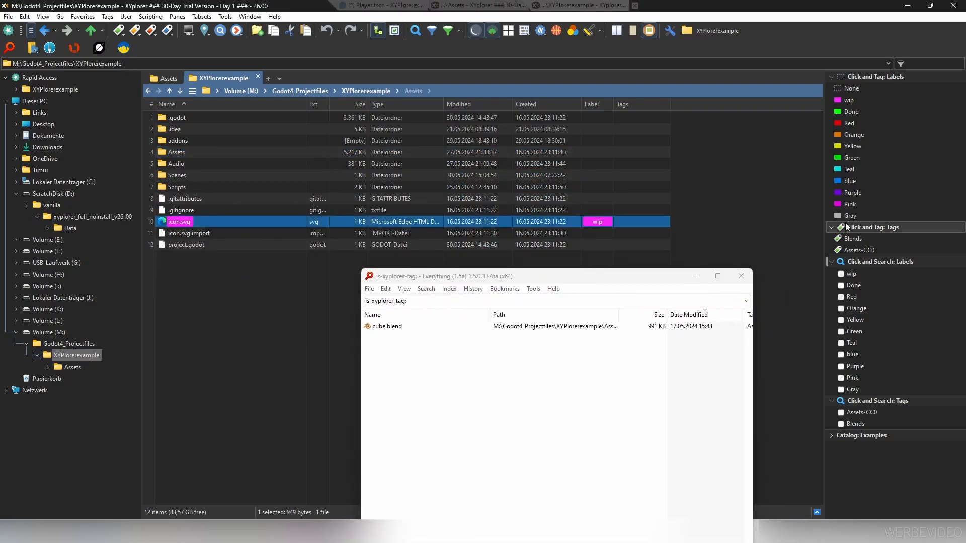
left_click(864, 249)
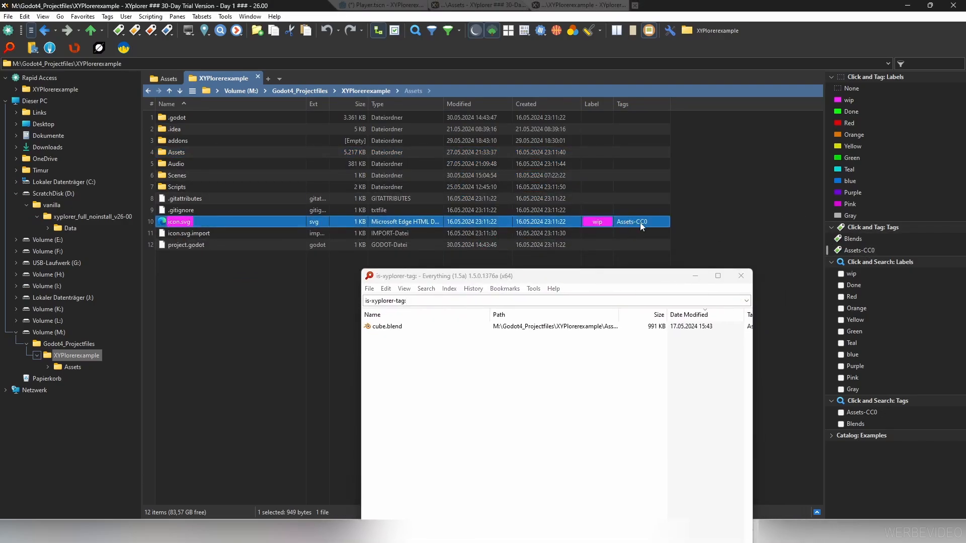
Save XYplorer's settings and refresh the is-xyplorer-tag: results in Everything
left_click_drag(623, 275, 647, 141)
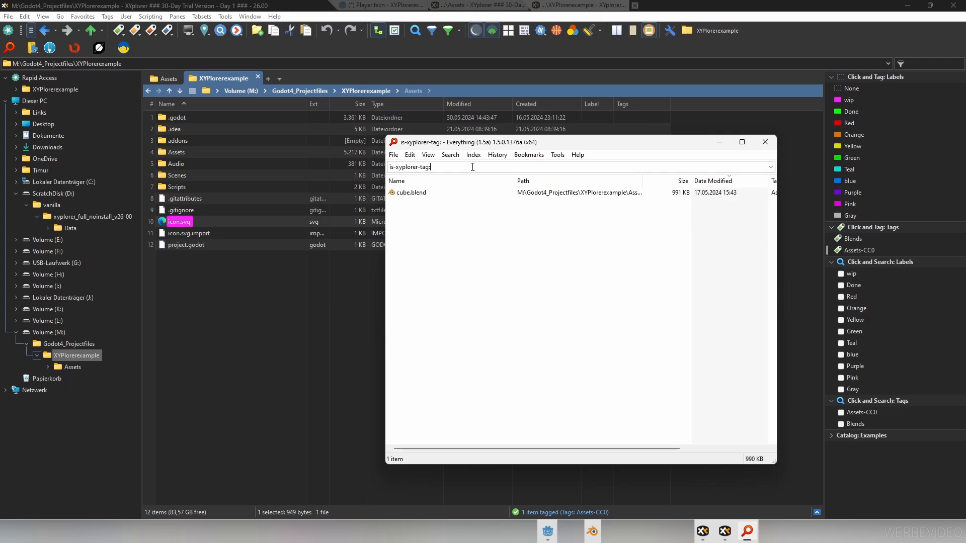
key("Return")
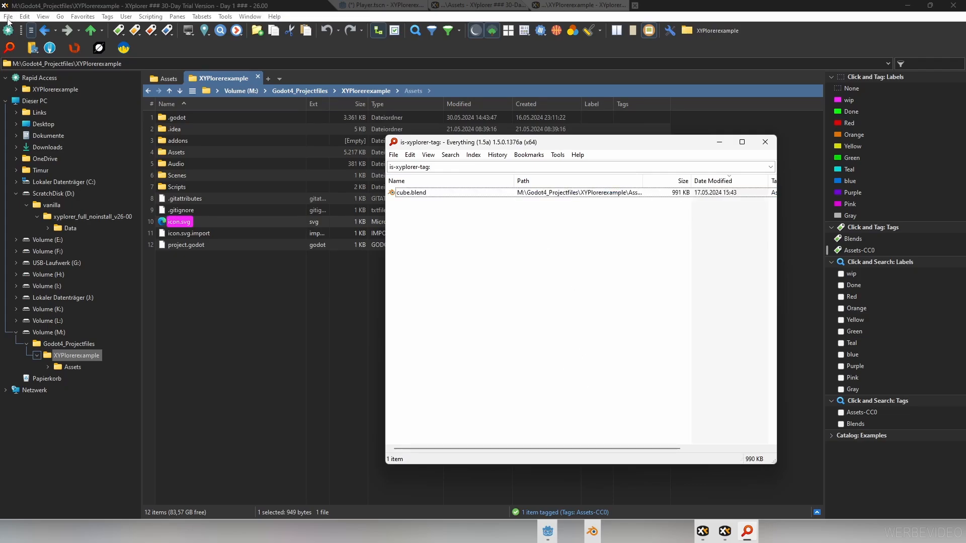
left_click(8, 17)
left_click(45, 229)
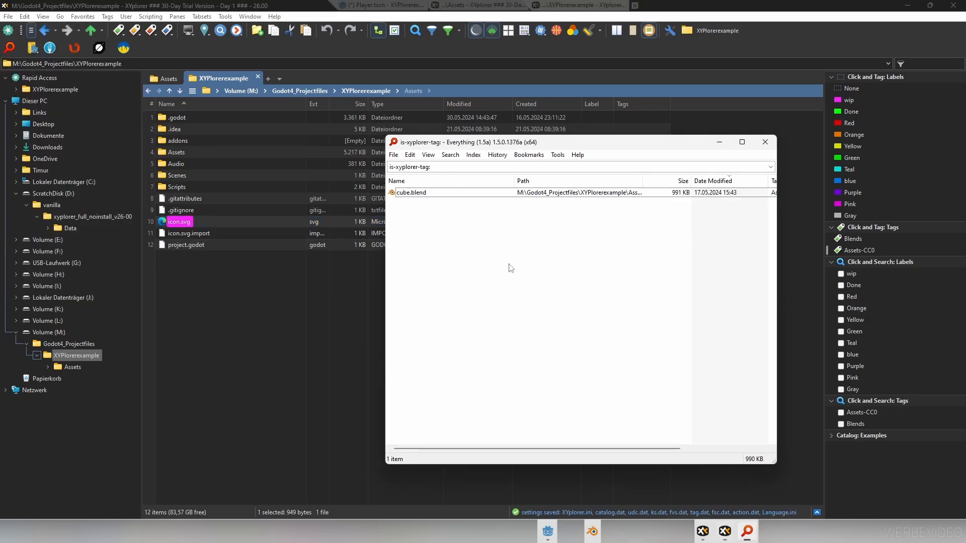
key("F5")
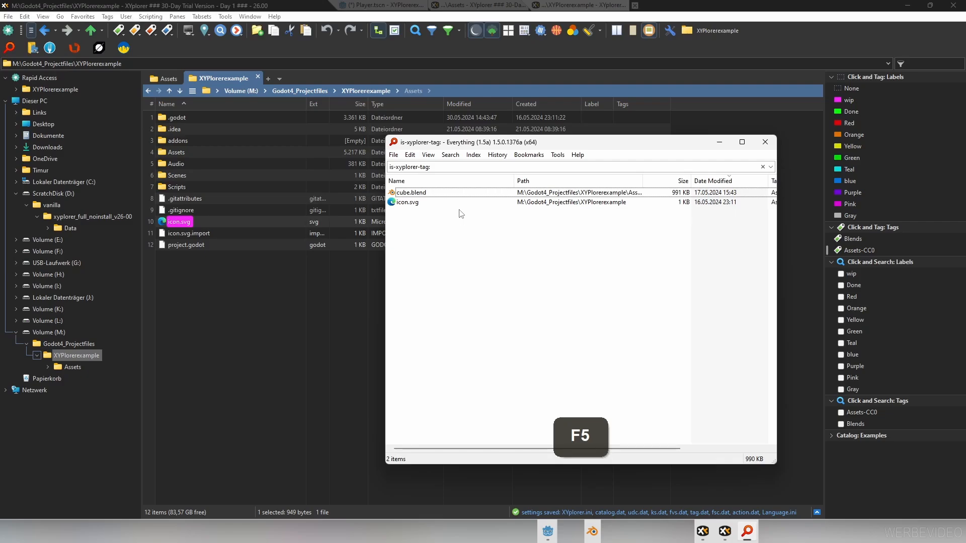